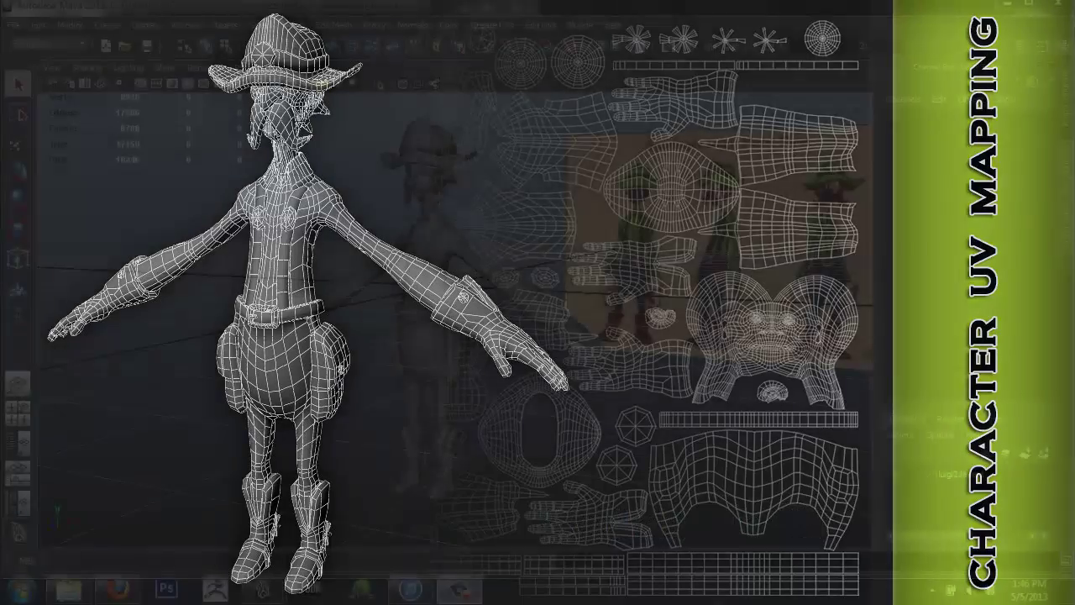
# Step: Hide the grid in the perspective view
pyautogui.keyDown('alt'); pyautogui.moveTo(606, 380); pyautogui.dragTo(625, 386); pyautogui.keyUp('alt')
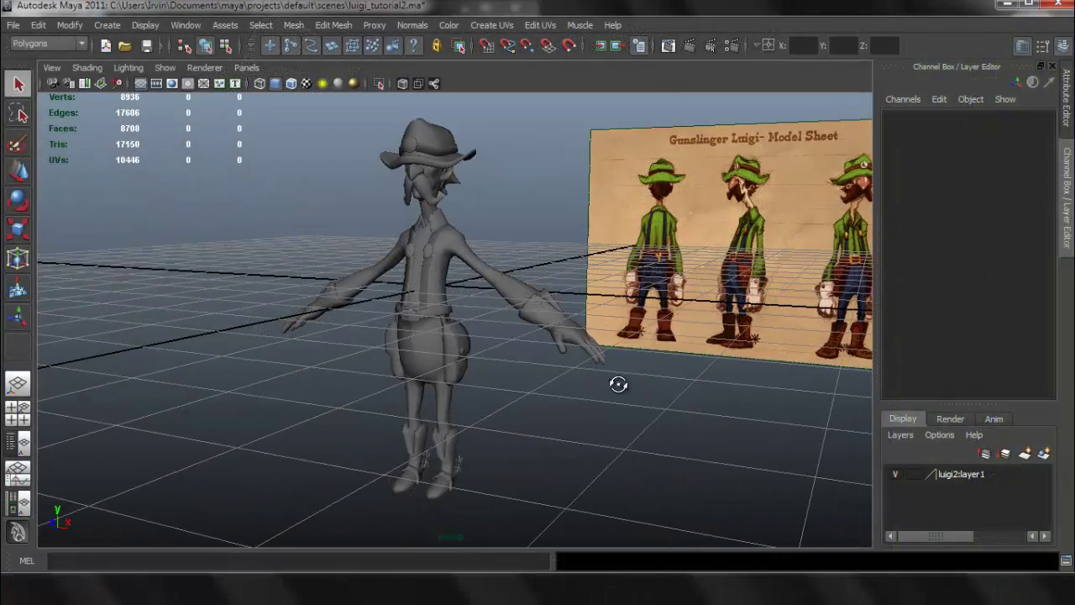
pyautogui.keyDown('alt'); pyautogui.moveTo(606, 382); pyautogui.dragTo(582, 372, button='right'); pyautogui.keyUp('alt')
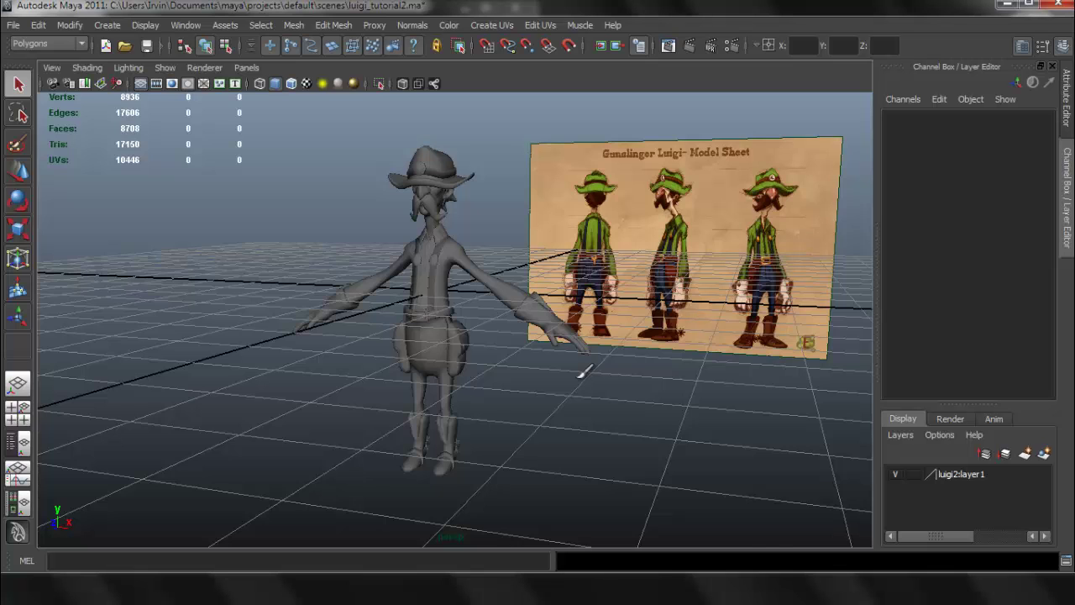
pyautogui.keyDown('alt'); pyautogui.moveTo(586, 371); pyautogui.dragTo(499, 335); pyautogui.keyUp('alt')
pyautogui.click(172, 68)
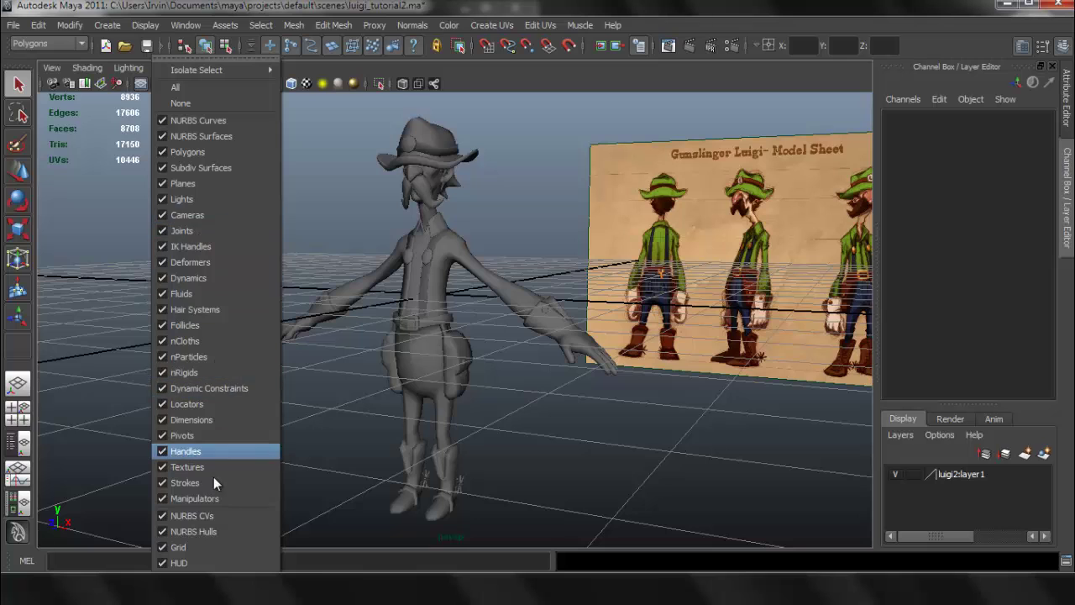
pyautogui.click(218, 547)
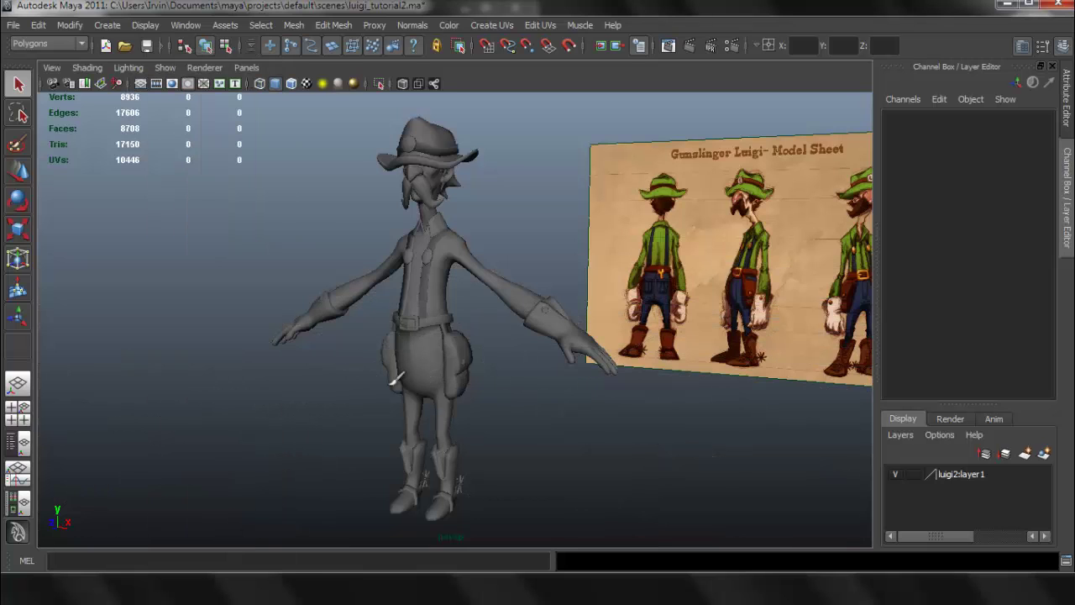
# Step: Move the front camera along Z to about 9.19, bringing it closer to the character
pyautogui.keyDown('alt'); pyautogui.moveTo(645, 404); pyautogui.dragTo(252, 339, button='right'); pyautogui.keyUp('alt')
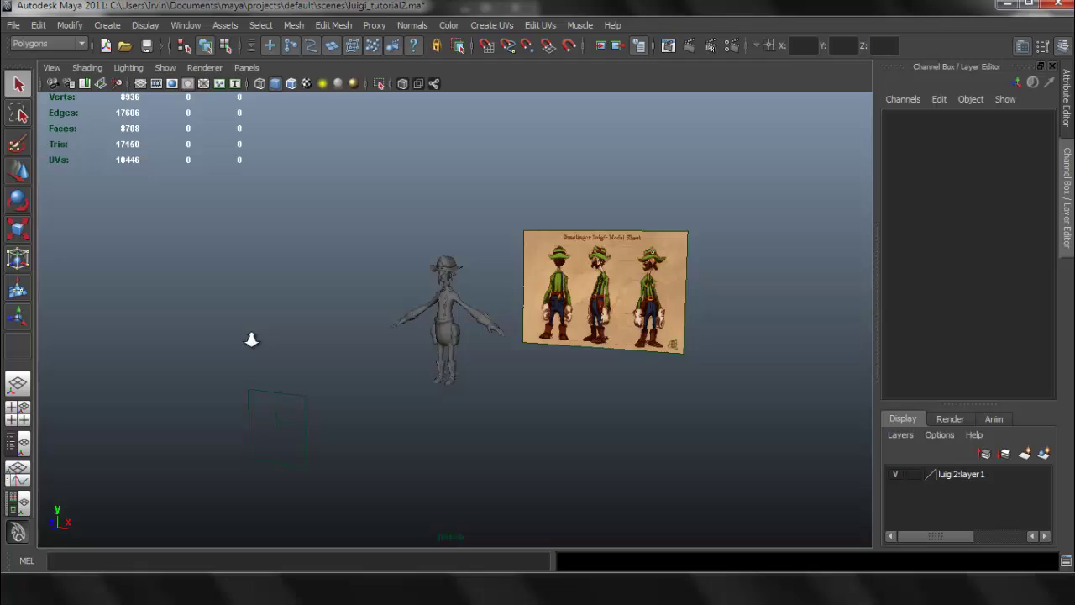
pyautogui.click(281, 420)
pyautogui.press('w')
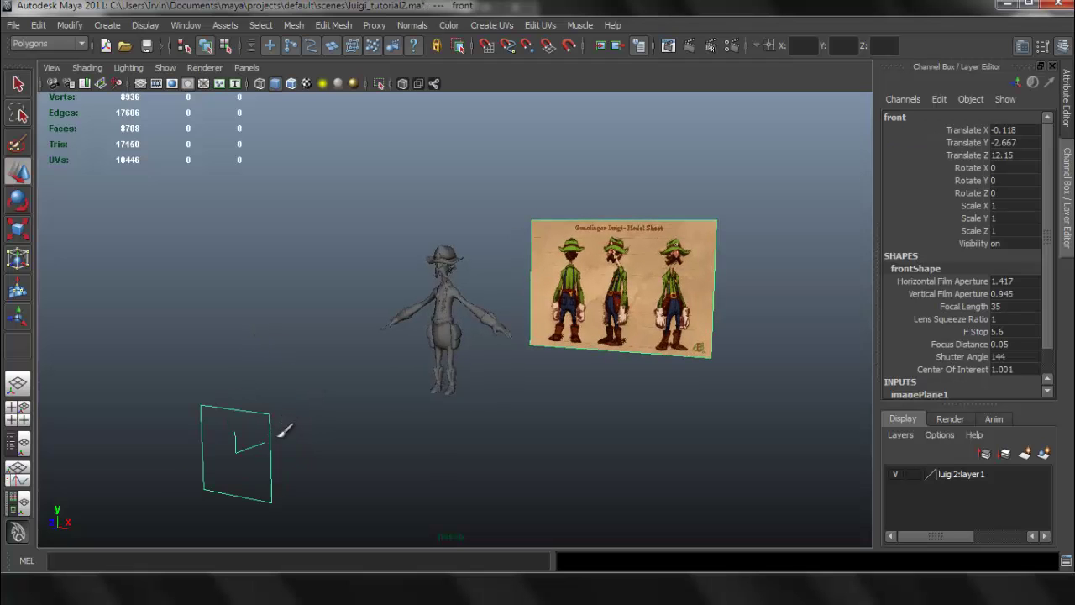
pyautogui.moveTo(259, 431); pyautogui.dragTo(324, 407)
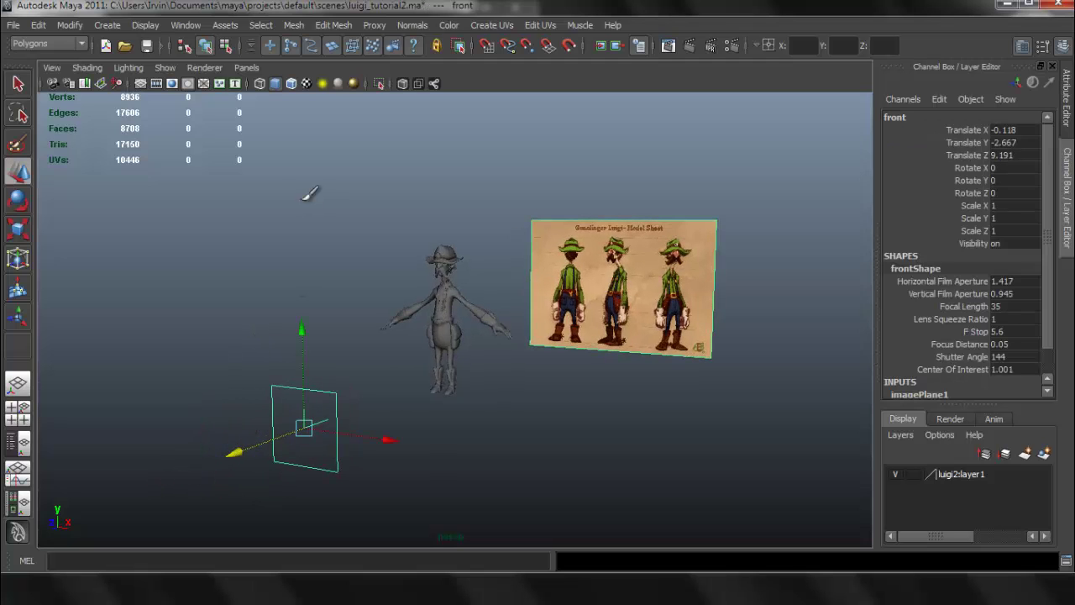
# Step: Hide all cameras in the perspective view, including the reference image plane, and clear the selection
pyautogui.click(167, 68)
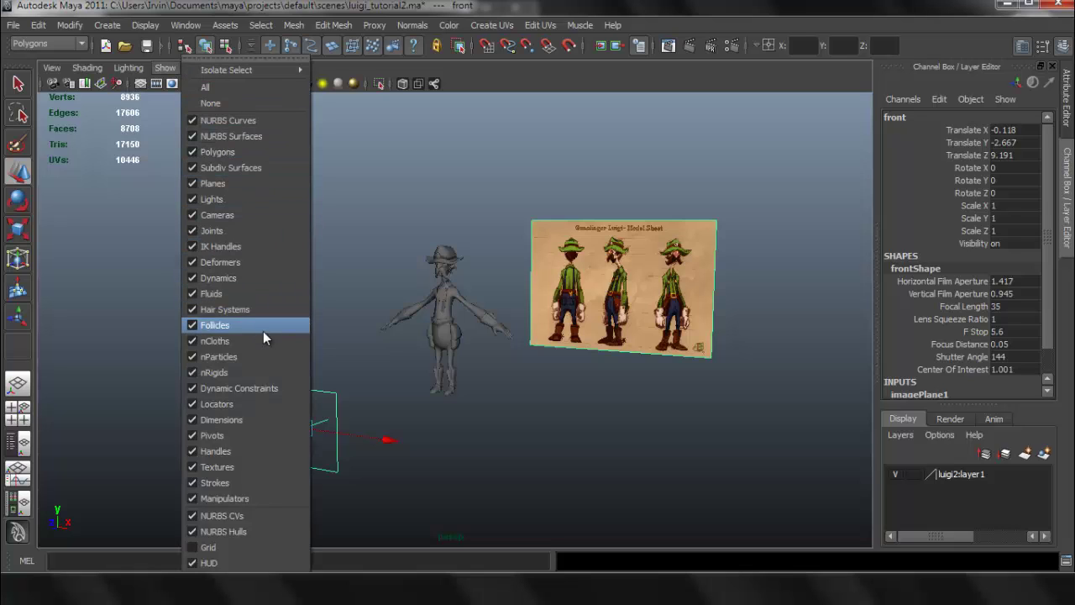
pyautogui.click(244, 216)
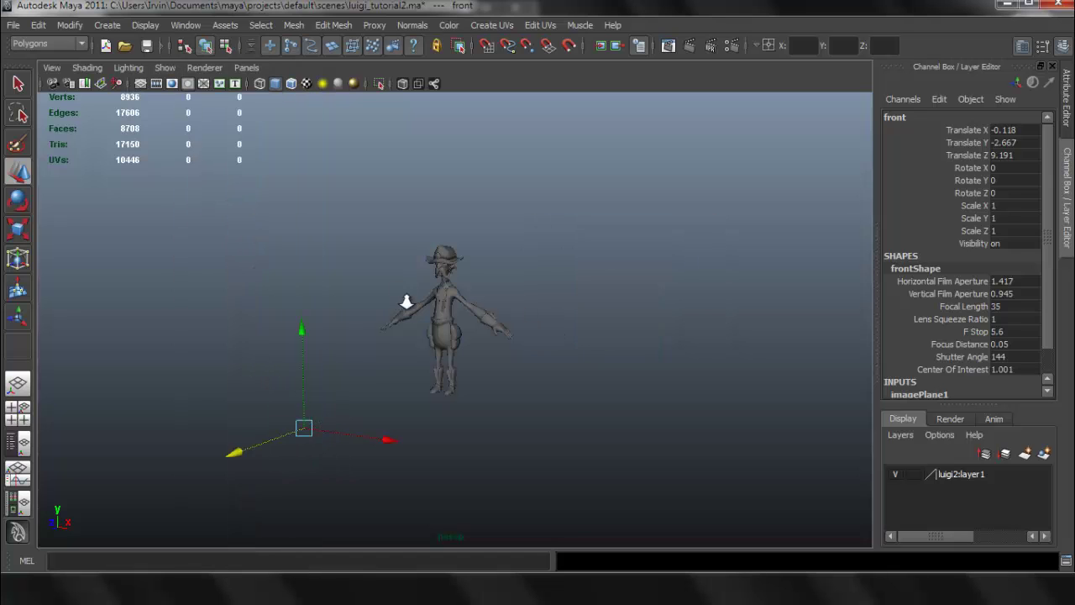
pyautogui.keyDown('alt'); pyautogui.moveTo(407, 301); pyautogui.dragTo(670, 360, button='right'); pyautogui.keyUp('alt')
pyautogui.click(378, 239)
# Step: Delete the mirrored half of the character, keeping the original half with its separate pieces
pyautogui.keyDown('alt'); pyautogui.moveTo(378, 239); pyautogui.dragTo(407, 261, button='right'); pyautogui.keyUp('alt')
pyautogui.keyDown('alt'); pyautogui.moveTo(407, 261); pyautogui.dragTo(509, 249); pyautogui.keyUp('alt')
pyautogui.keyDown('alt'); pyautogui.moveTo(508, 250); pyautogui.dragTo(511, 271, button='right'); pyautogui.keyUp('alt')
pyautogui.keyDown('alt'); pyautogui.moveTo(511, 271); pyautogui.dragTo(507, 261); pyautogui.keyUp('alt')
pyautogui.keyDown('alt'); pyautogui.moveTo(507, 261); pyautogui.dragTo(493, 333, button='middle'); pyautogui.keyUp('alt')
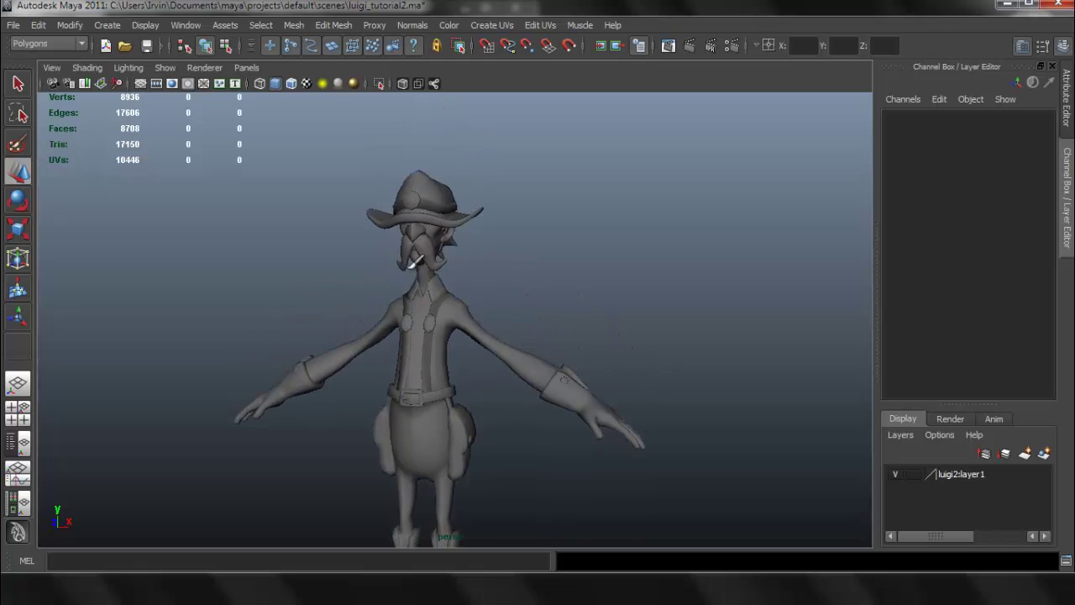
pyautogui.keyDown('alt'); pyautogui.moveTo(416, 261); pyautogui.dragTo(458, 290); pyautogui.keyUp('alt')
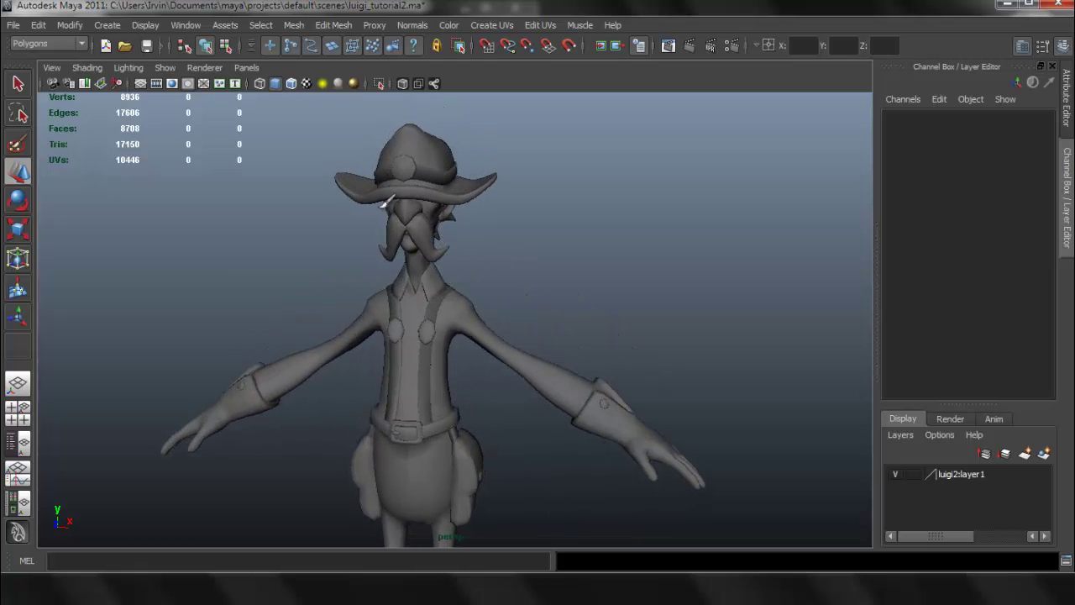
pyautogui.moveTo(362, 136); pyautogui.dragTo(500, 192)
pyautogui.keyDown('alt'); pyautogui.moveTo(524, 337); pyautogui.dragTo(521, 305); pyautogui.keyUp('alt')
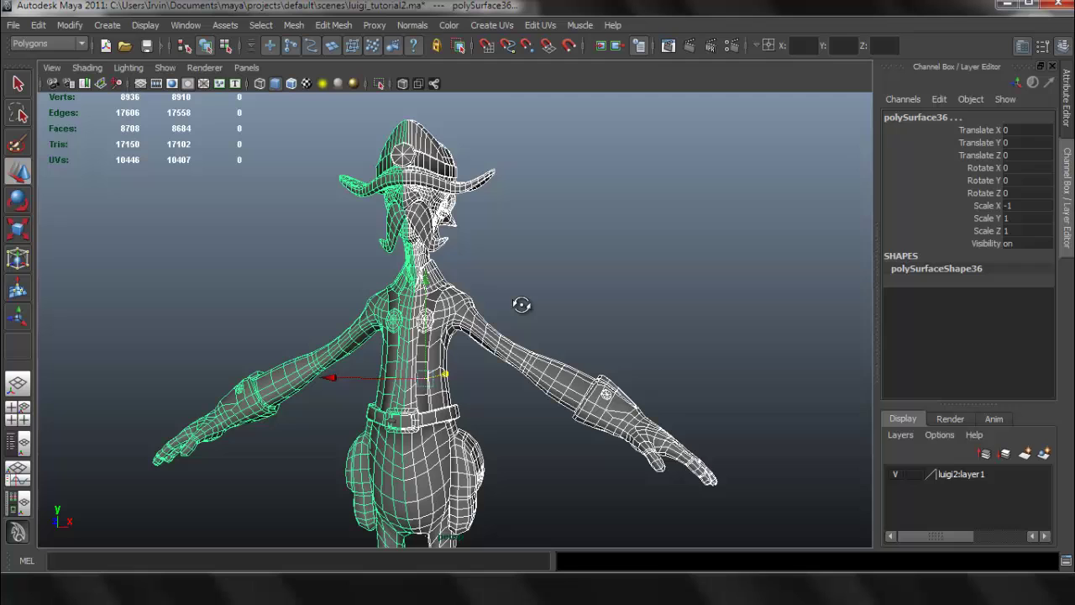
pyautogui.keyDown('alt'); pyautogui.moveTo(406, 295); pyautogui.dragTo(416, 292, button='right'); pyautogui.keyUp('alt')
pyautogui.keyDown('alt'); pyautogui.moveTo(420, 286); pyautogui.dragTo(424, 310); pyautogui.keyUp('alt')
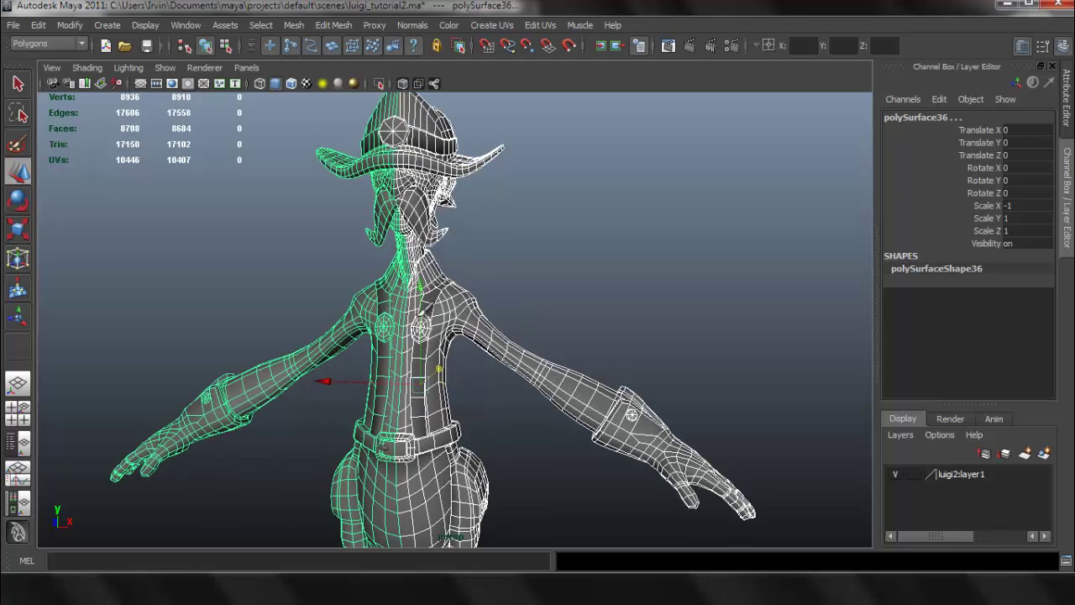
pyautogui.click(379, 301)
pyautogui.press('Delete')
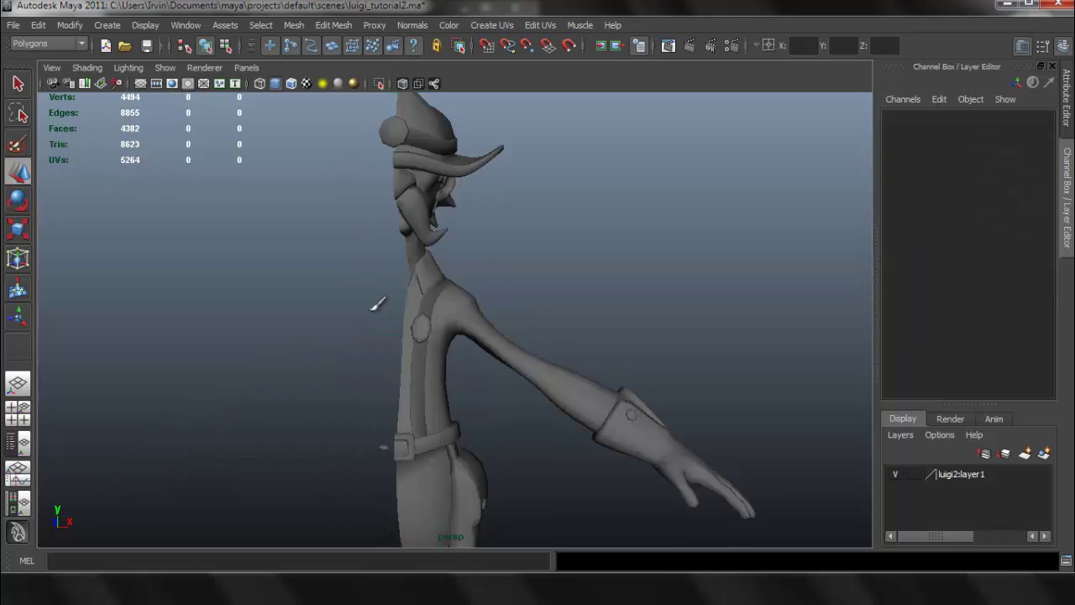
# Step: Check the belt buckle pin and the round hat badge as separate objects by selecting each in turn
pyautogui.keyDown('alt'); pyautogui.moveTo(536, 316); pyautogui.dragTo(412, 287); pyautogui.keyUp('alt')
pyautogui.keyDown('alt'); pyautogui.moveTo(412, 288); pyautogui.dragTo(440, 382, button='right'); pyautogui.keyUp('alt')
pyautogui.click(368, 380)
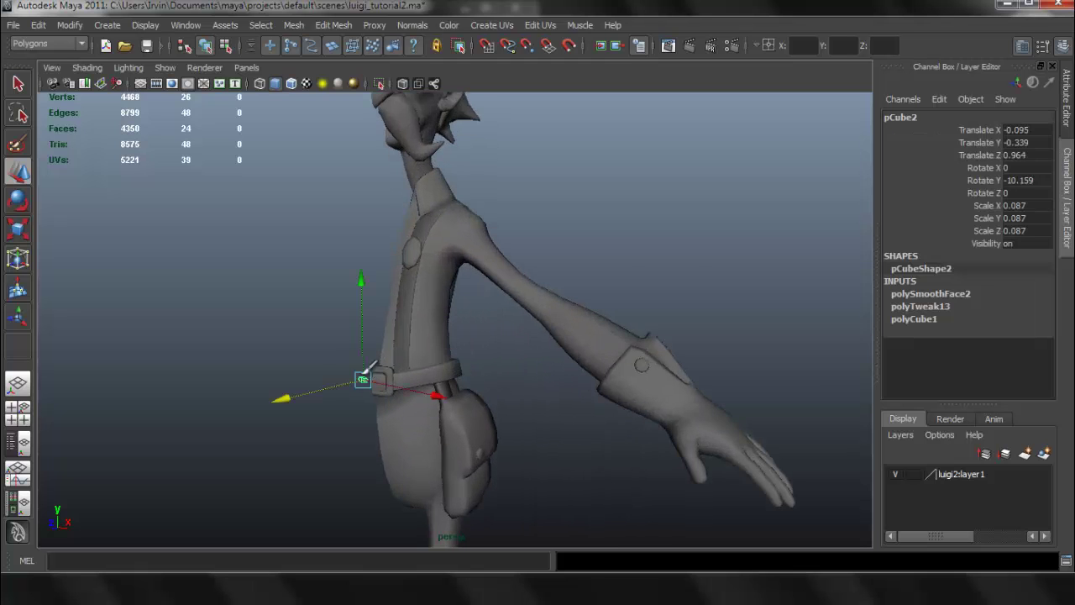
pyautogui.keyDown('alt'); pyautogui.moveTo(374, 101); pyautogui.dragTo(379, 209, button='middle'); pyautogui.keyUp('alt')
pyautogui.click(373, 138)
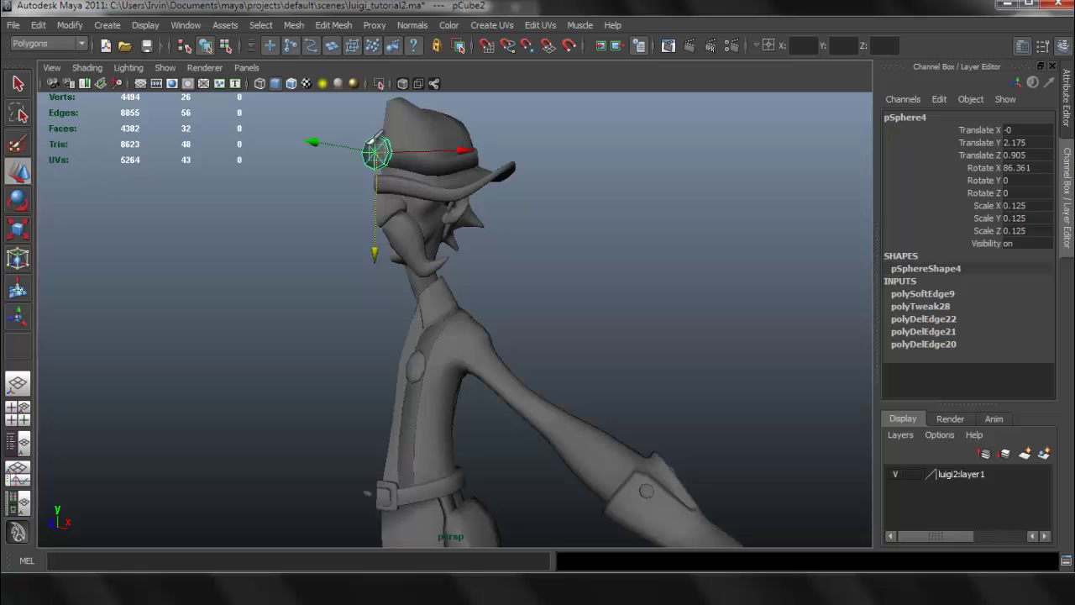
# Step: Select the remaining half-body mesh and open it in the UV Texture Editor with the Polygons menu set active
pyautogui.click(441, 222)
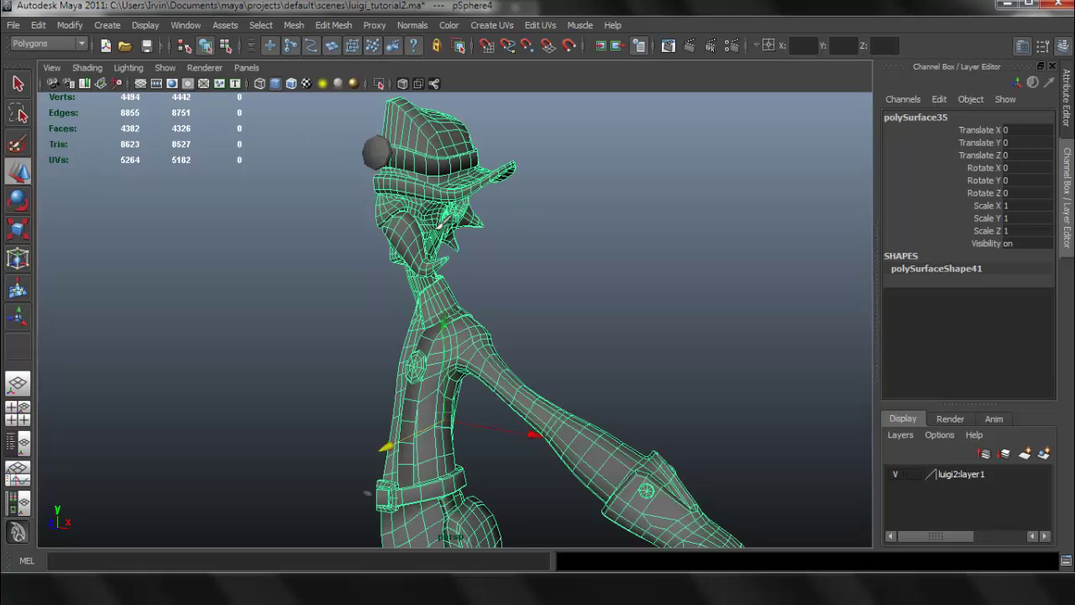
pyautogui.keyDown('alt'); pyautogui.moveTo(473, 283); pyautogui.dragTo(485, 280, button='middle'); pyautogui.keyUp('alt')
pyautogui.keyDown('alt'); pyautogui.moveTo(485, 280); pyautogui.dragTo(470, 254, button='right'); pyautogui.keyUp('alt')
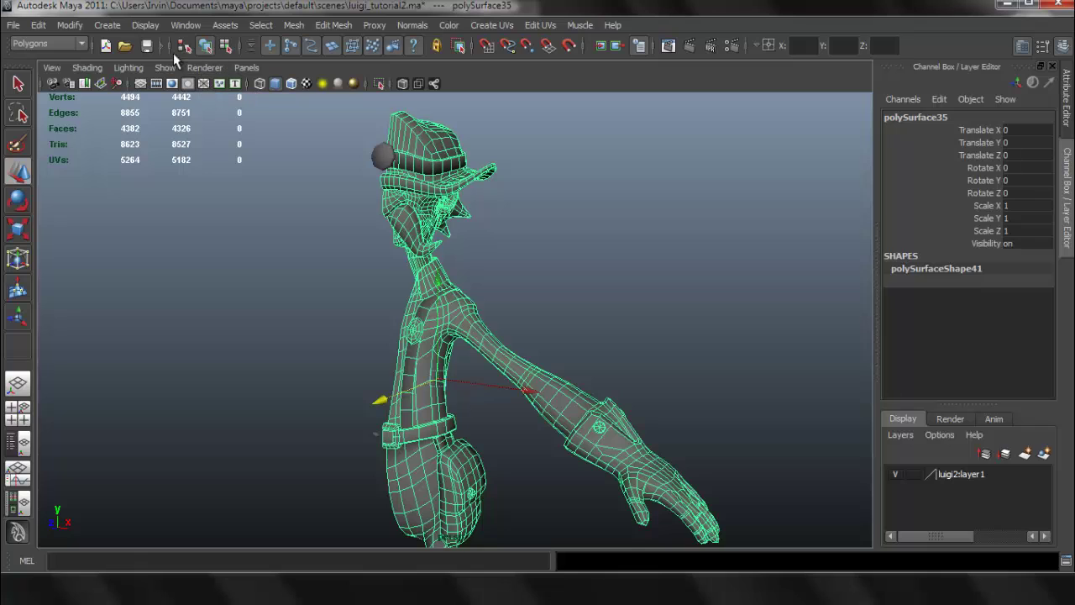
pyautogui.click(53, 43)
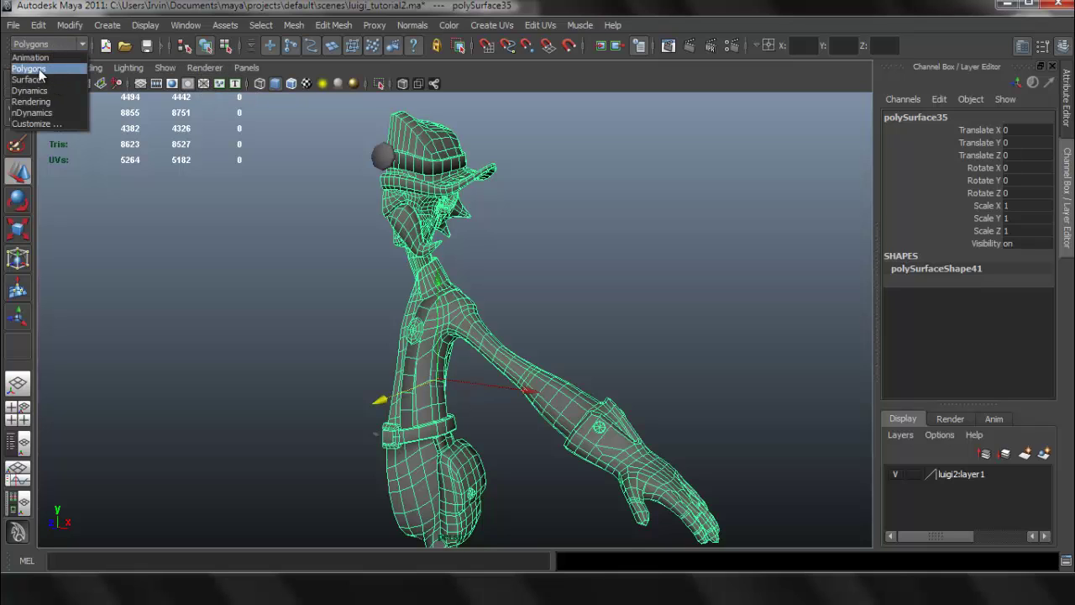
pyautogui.click(57, 68)
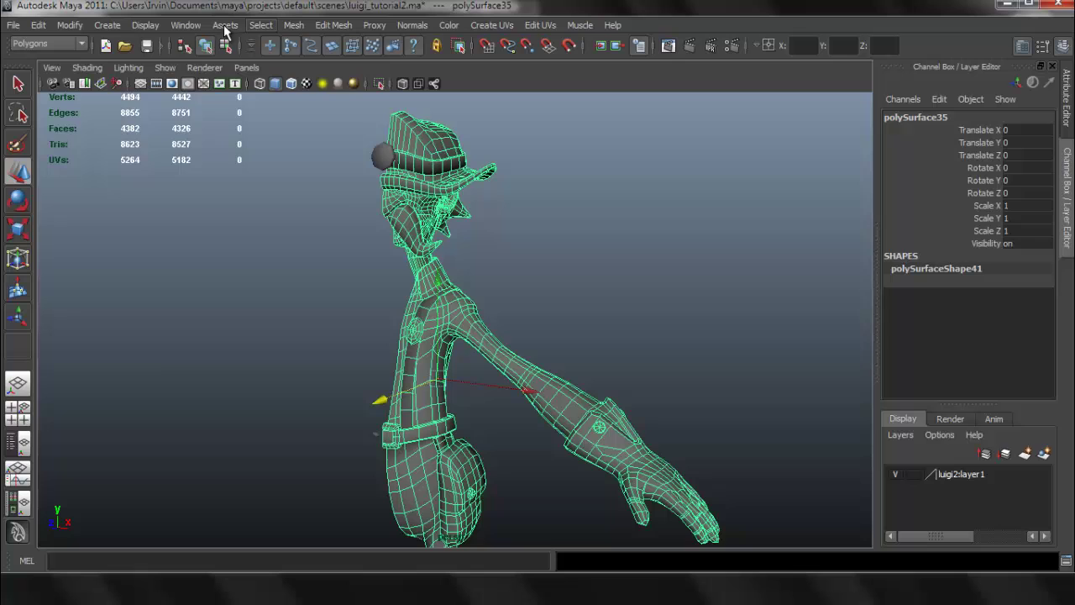
pyautogui.click(185, 25)
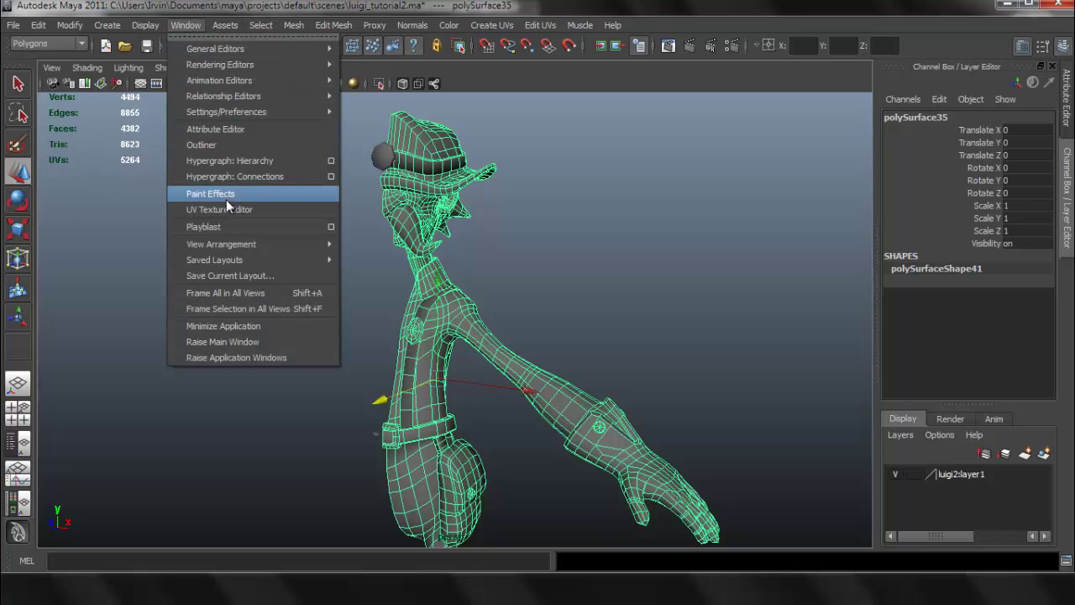
pyautogui.click(581, 3)
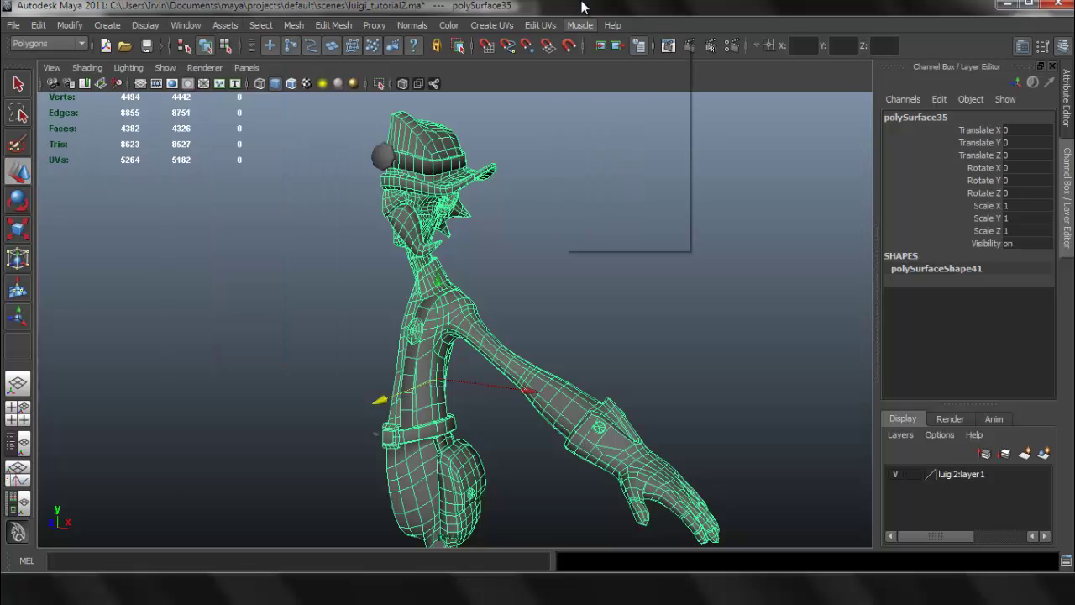
pyautogui.click(538, 25)
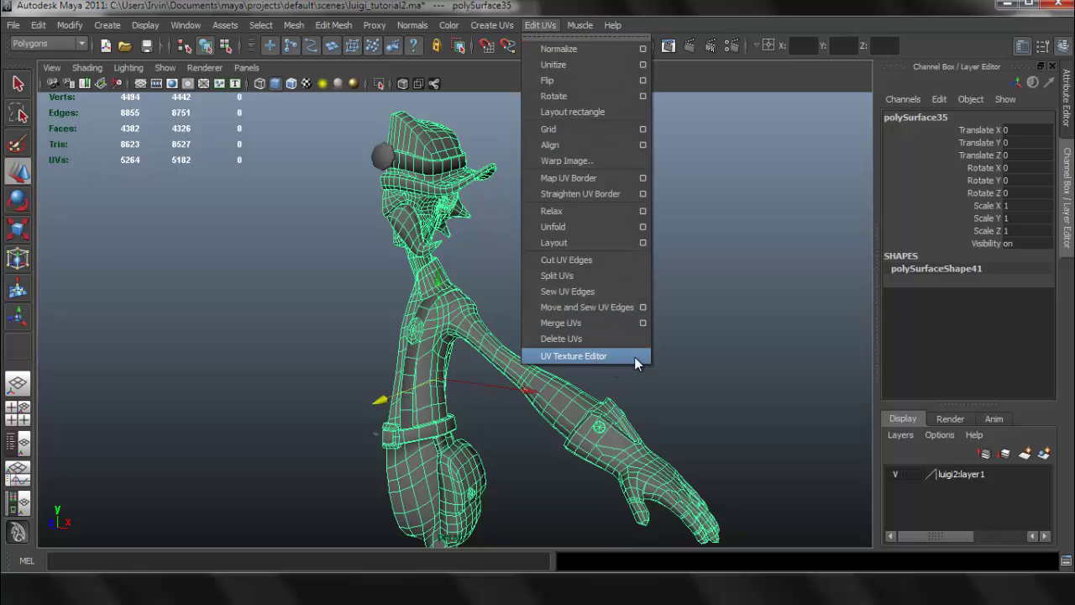
pyautogui.click(634, 356)
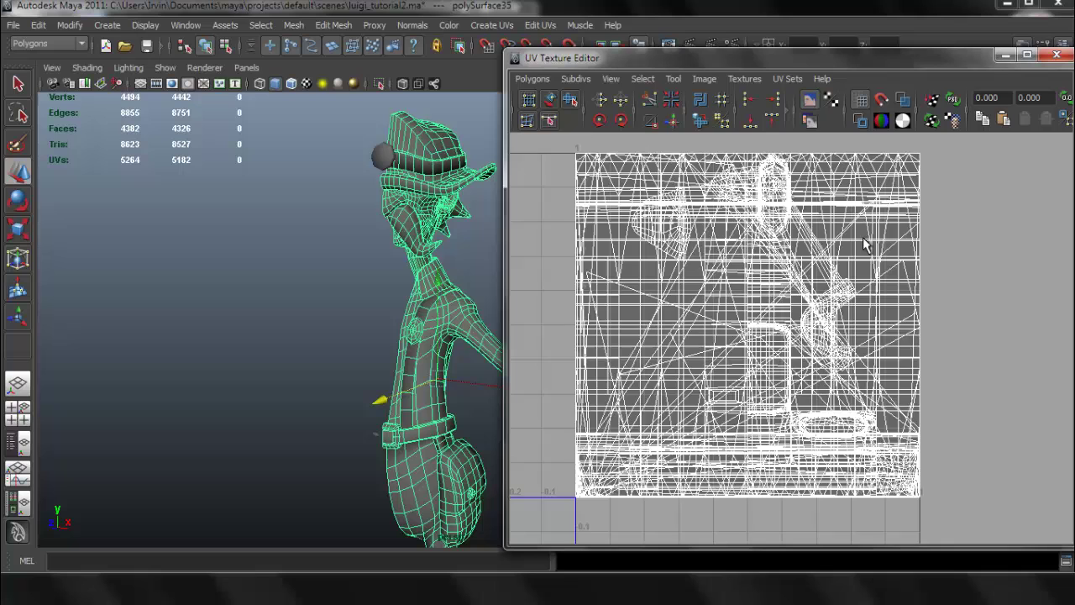
# Step: Reposition the UV Texture Editor, turn on shaded UV display and dim its background image
pyautogui.scroll(-1, 870, 244)
pyautogui.moveTo(840, 63); pyautogui.dragTo(776, 63)
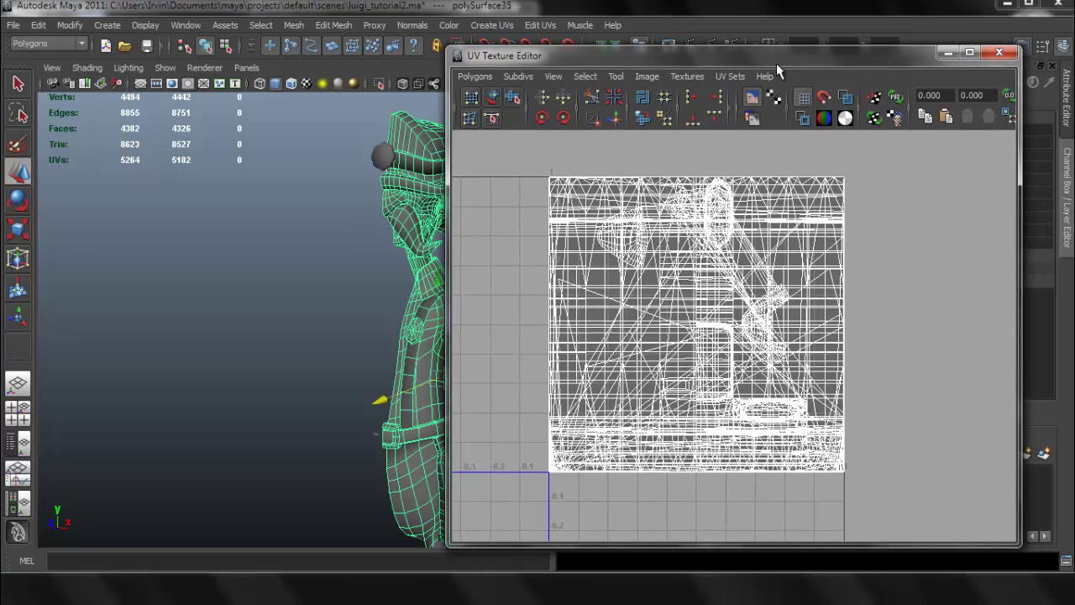
pyautogui.click(847, 98)
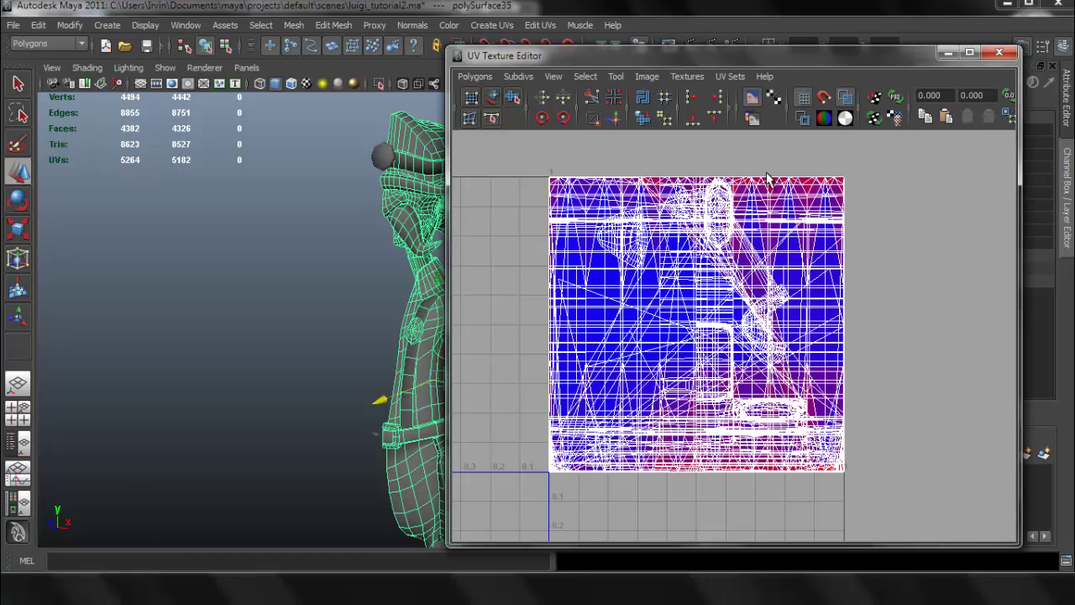
pyautogui.click(750, 118)
pyautogui.keyDown('alt'); pyautogui.moveTo(717, 240); pyautogui.dragTo(731, 238, button='middle'); pyautogui.keyUp('alt')
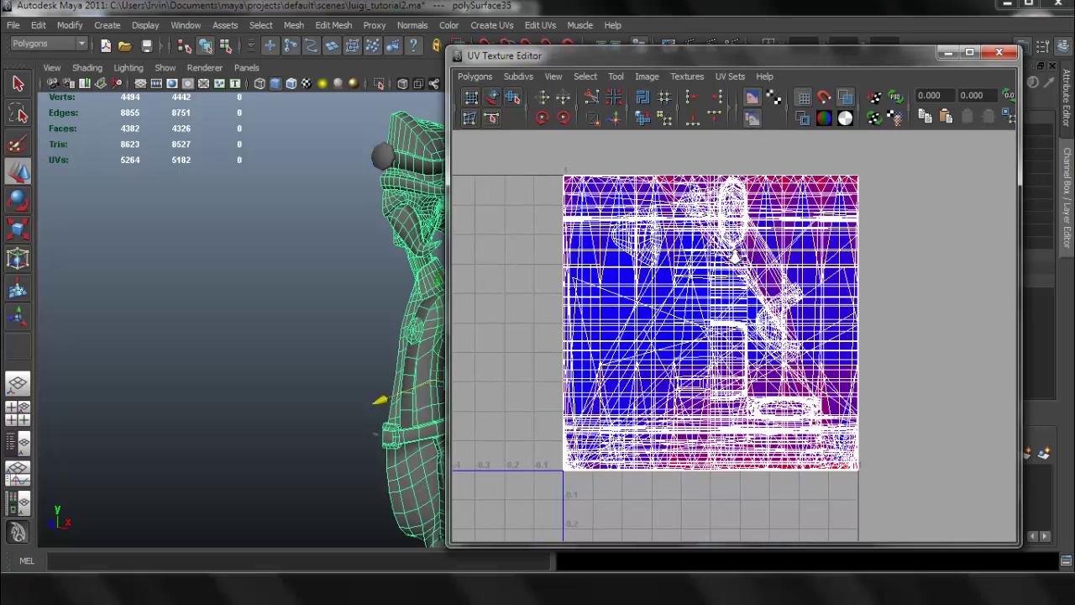
pyautogui.keyDown('alt'); pyautogui.moveTo(735, 248); pyautogui.dragTo(746, 257, button='right'); pyautogui.keyUp('alt')
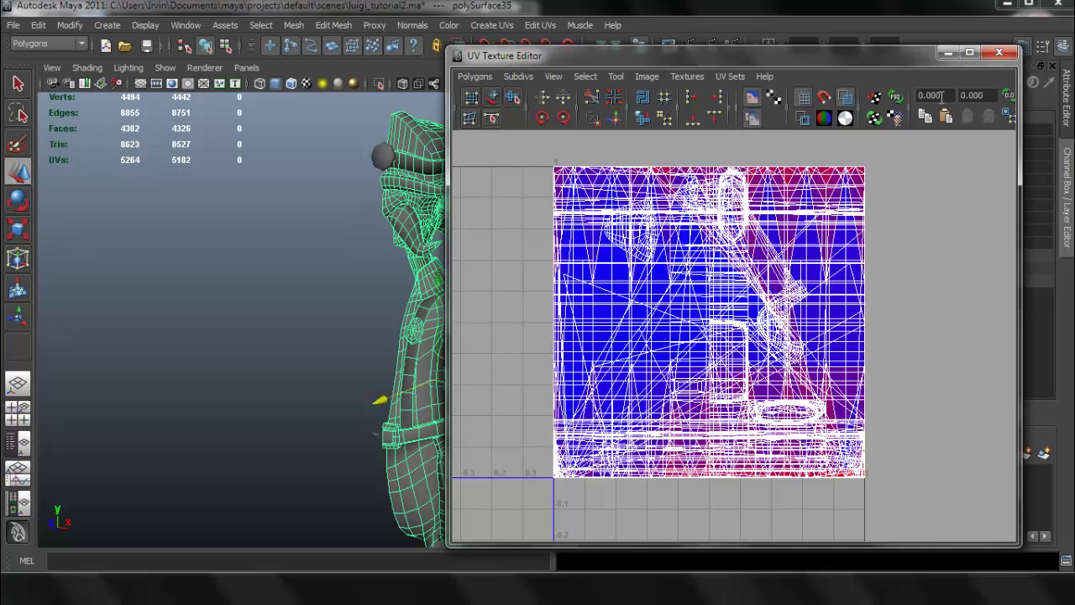
# Step: Minimize the UV Texture Editor, apply Planar Mapping to the half-body mesh and return it to object selection
pyautogui.click(947, 53)
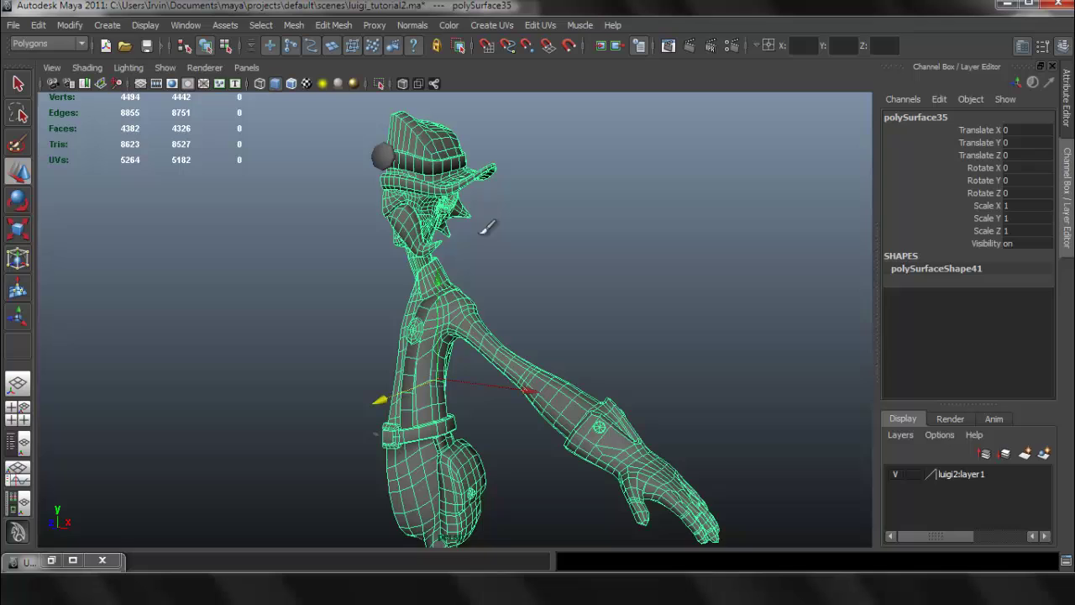
pyautogui.keyDown('alt'); pyautogui.moveTo(438, 243); pyautogui.dragTo(425, 249, button='middle'); pyautogui.keyUp('alt')
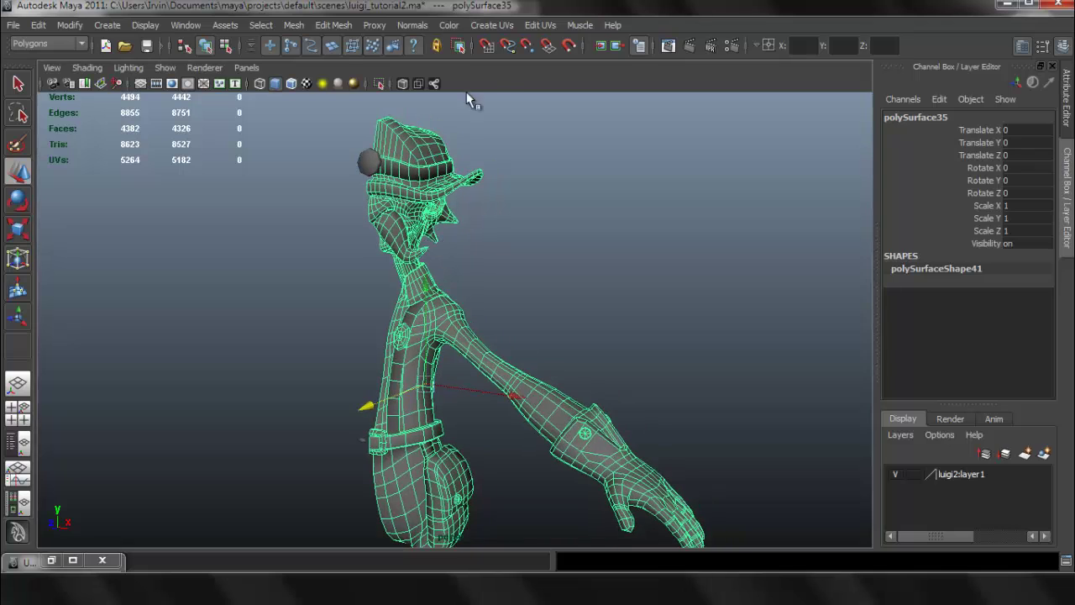
pyautogui.click(496, 25)
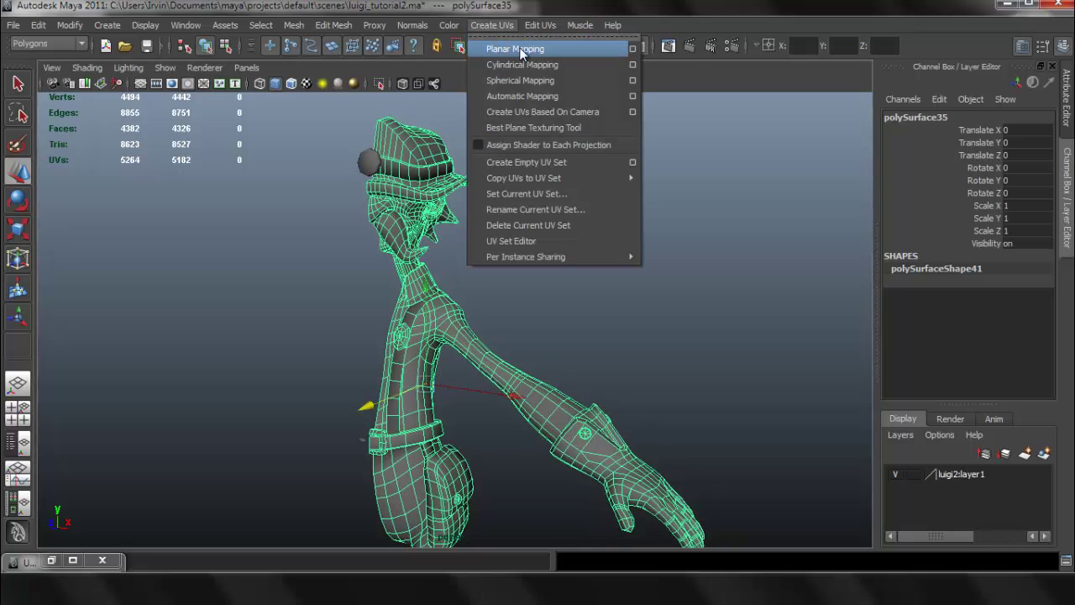
pyautogui.click(520, 51)
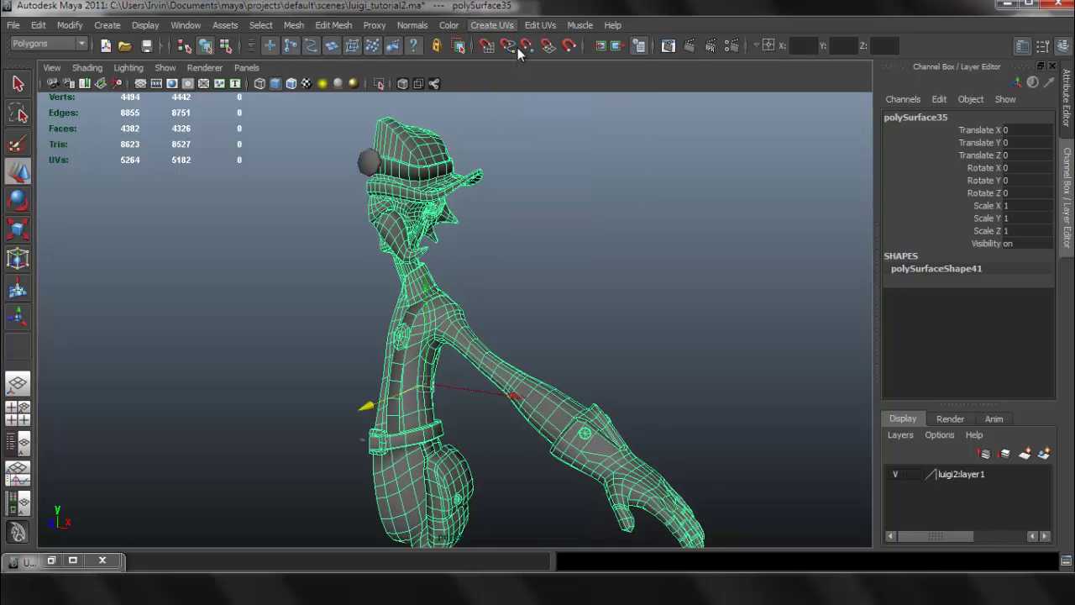
pyautogui.click(742, 303)
pyautogui.moveTo(436, 242); pyautogui.dragTo(424, 199, button='right')
pyautogui.click(411, 230)
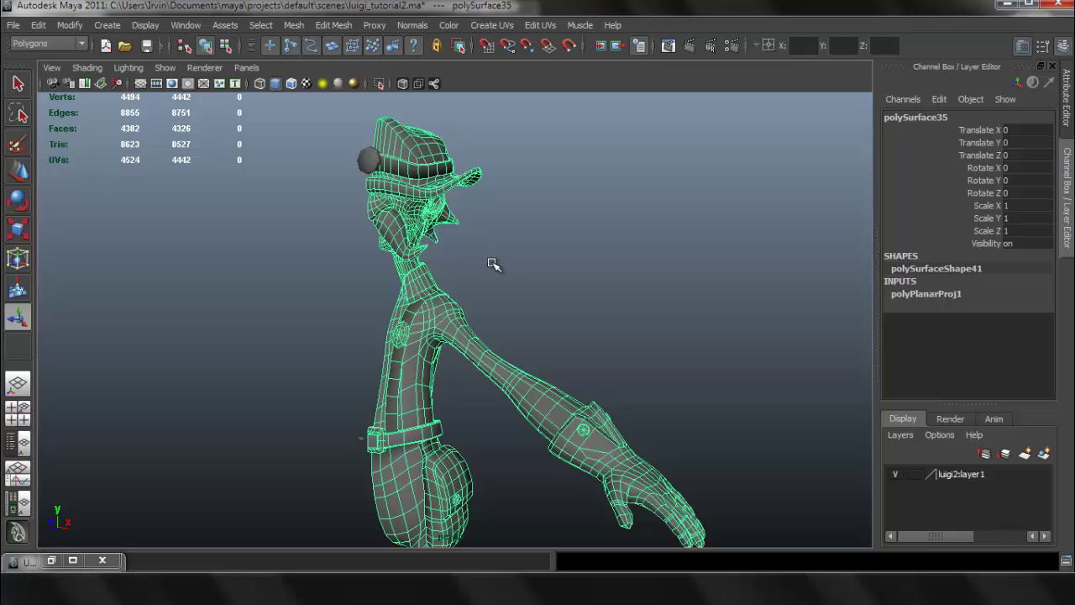
# Step: Review the half-body mesh's planar UV layout in the UV Texture Editor, and minimize the editor again
pyautogui.click(52, 562)
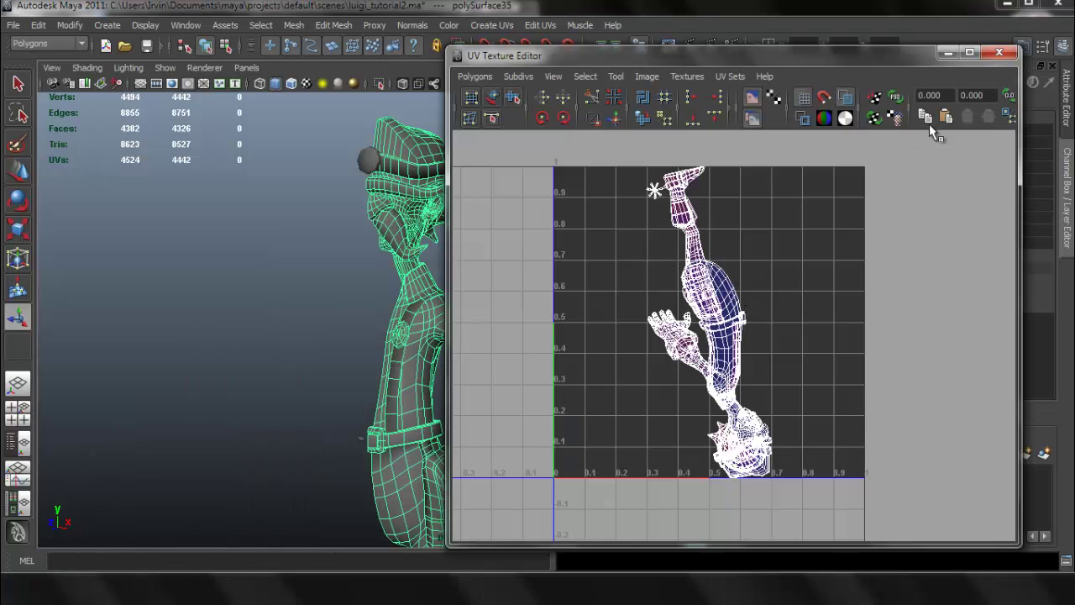
pyautogui.click(949, 52)
pyautogui.scroll(5, 524, 252)
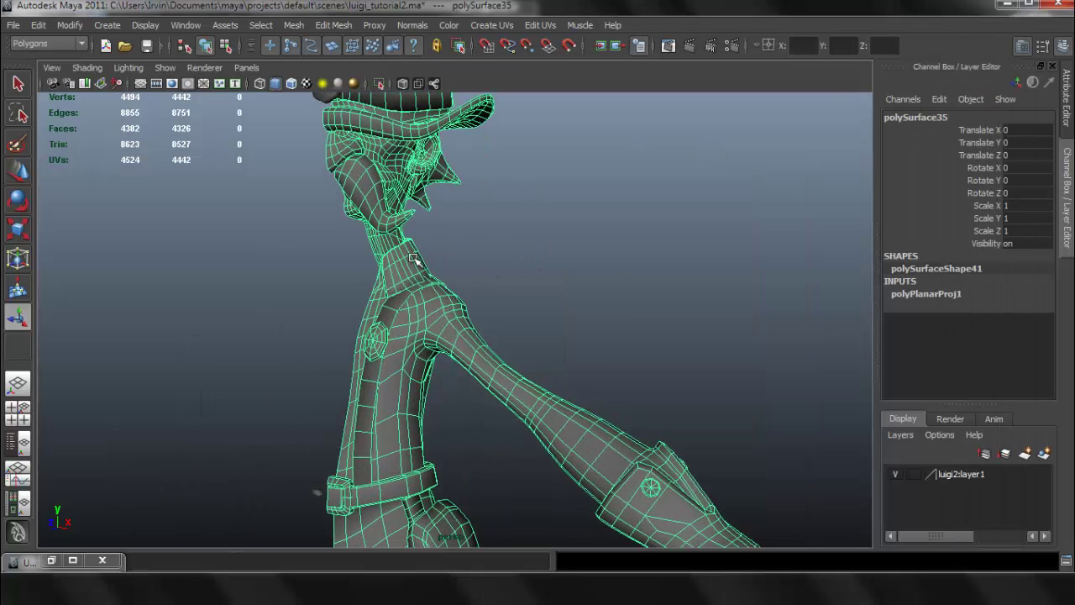
# Step: Assign a new Lambert material to the half-body mesh and name it uvMat
pyautogui.moveTo(413, 259); pyautogui.dragTo(434, 492, button='right')
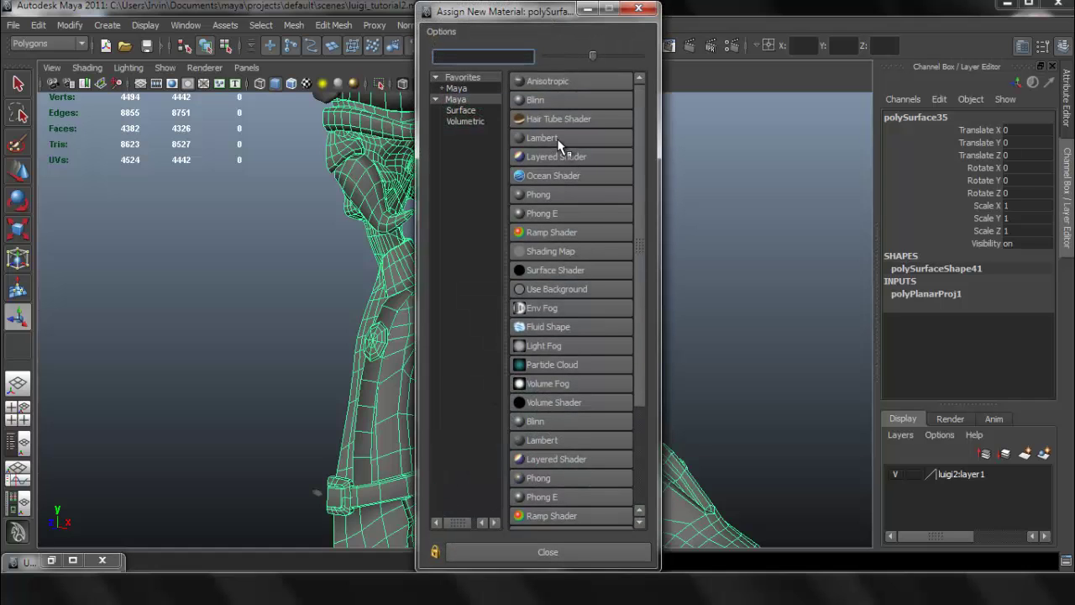
pyautogui.click(541, 137)
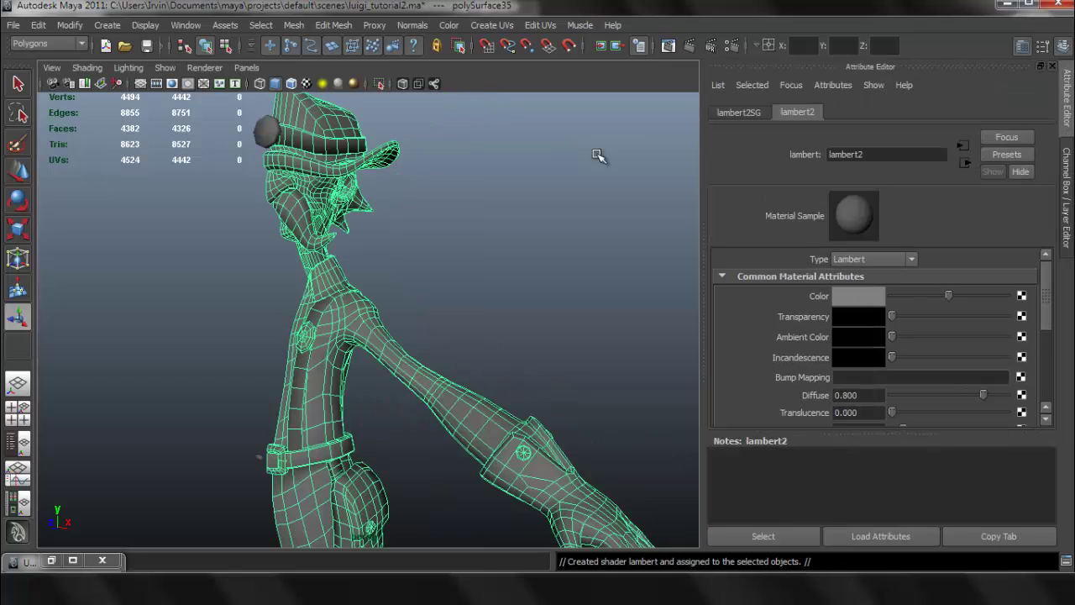
pyautogui.doubleClick(844, 155)
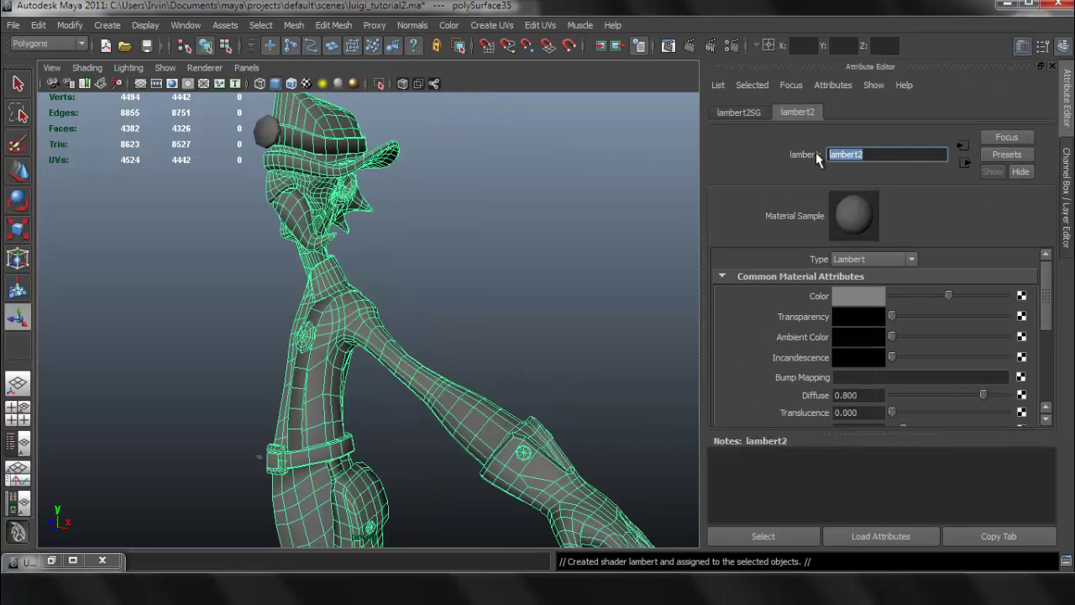
pyautogui.write('uvMat')
pyautogui.press('Return')
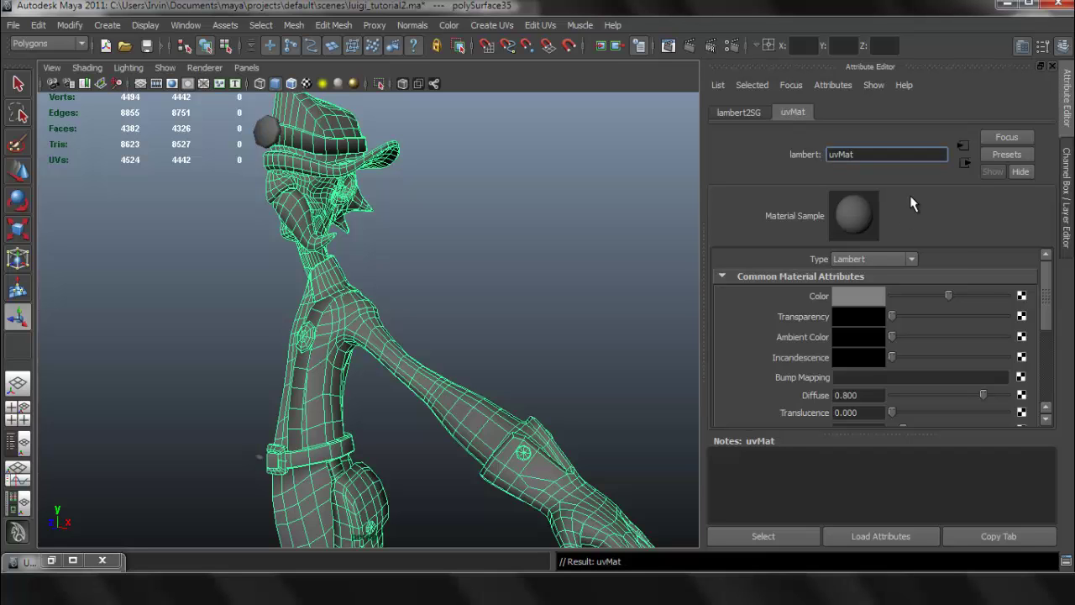
# Step: Connect a File texture to uvMat's color and load UVW_texture1024x1024.jpg as its image
pyautogui.click(1022, 296)
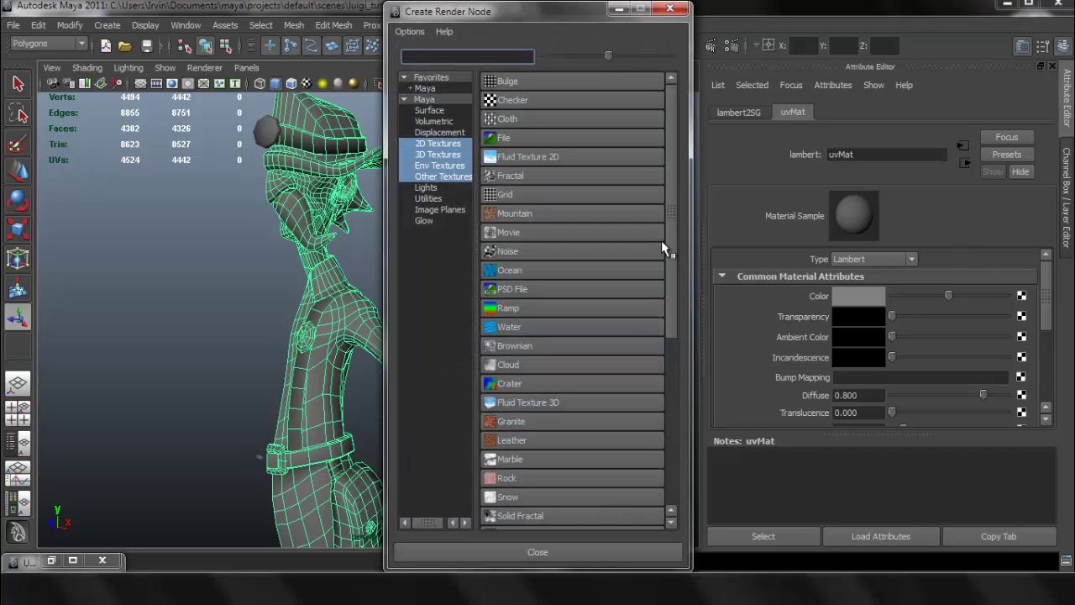
pyautogui.click(508, 137)
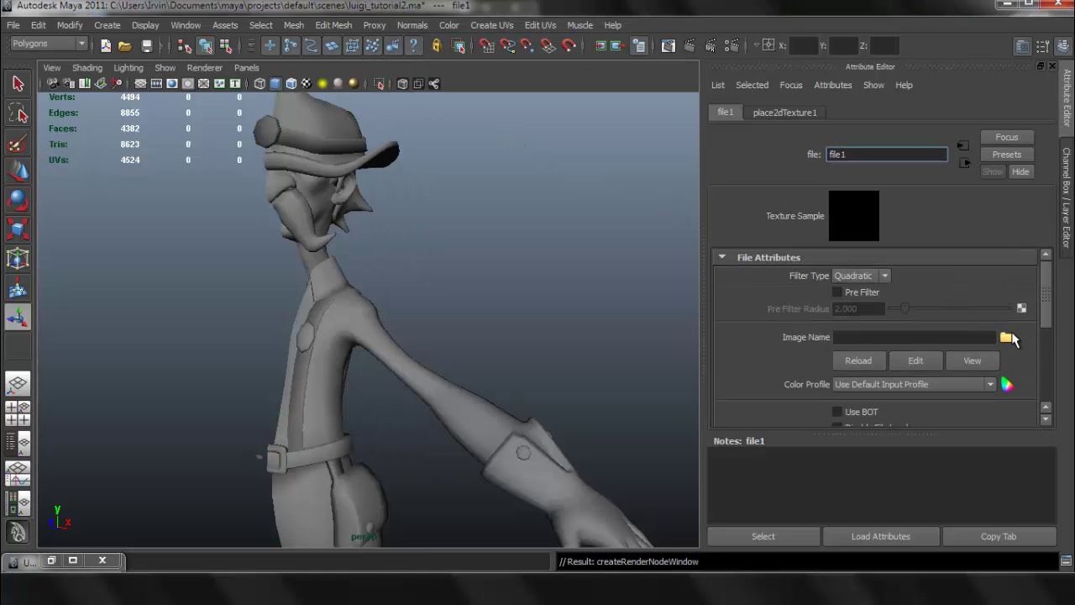
pyautogui.click(1007, 339)
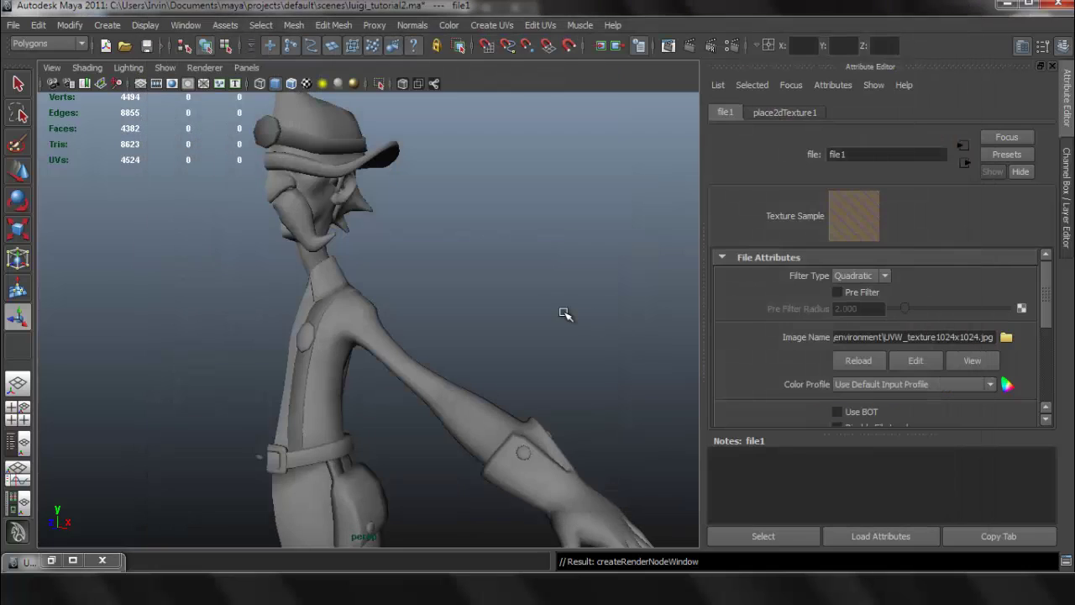
# Step: Turn on textured display, check the checker pattern on the body and head, and bring back the Channel Box
pyautogui.keyDown('alt'); pyautogui.moveTo(387, 307); pyautogui.dragTo(409, 310); pyautogui.keyUp('alt')
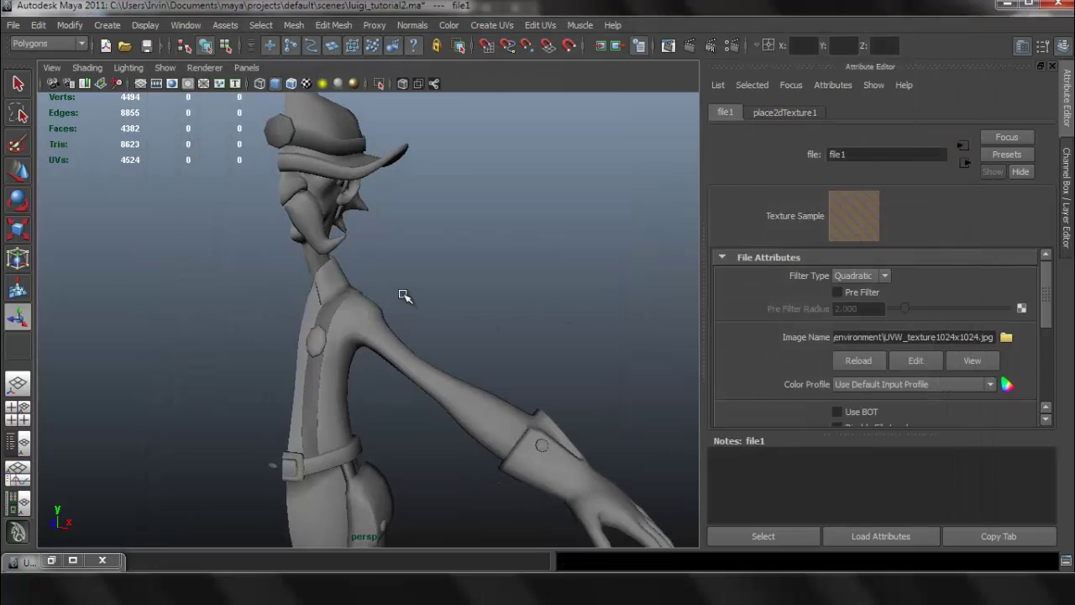
pyautogui.press('6')
pyautogui.keyDown('alt'); pyautogui.moveTo(547, 300); pyautogui.dragTo(485, 305); pyautogui.keyUp('alt')
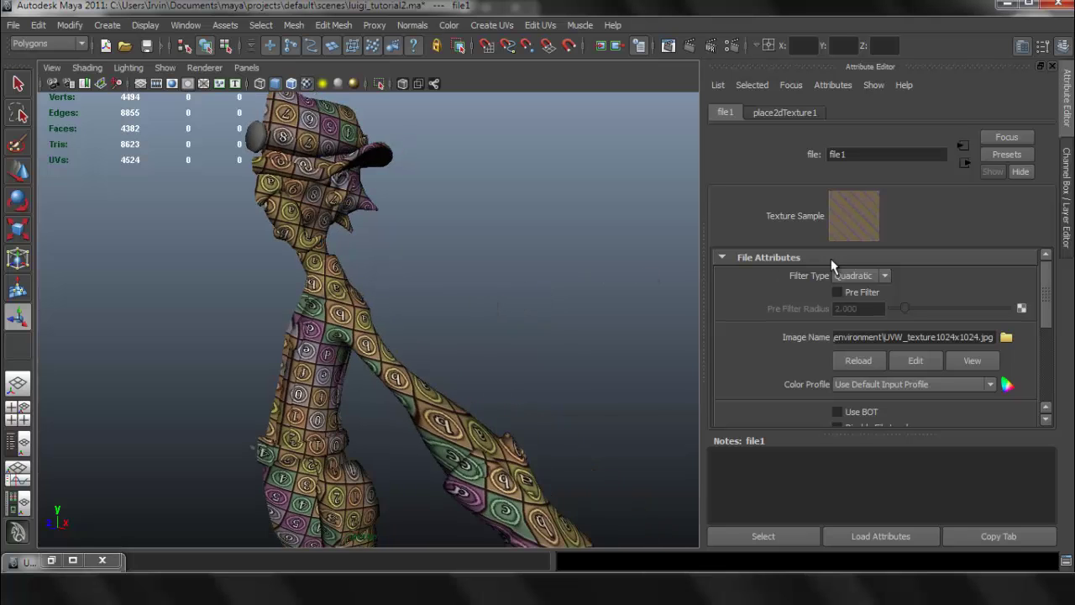
pyautogui.click(1067, 189)
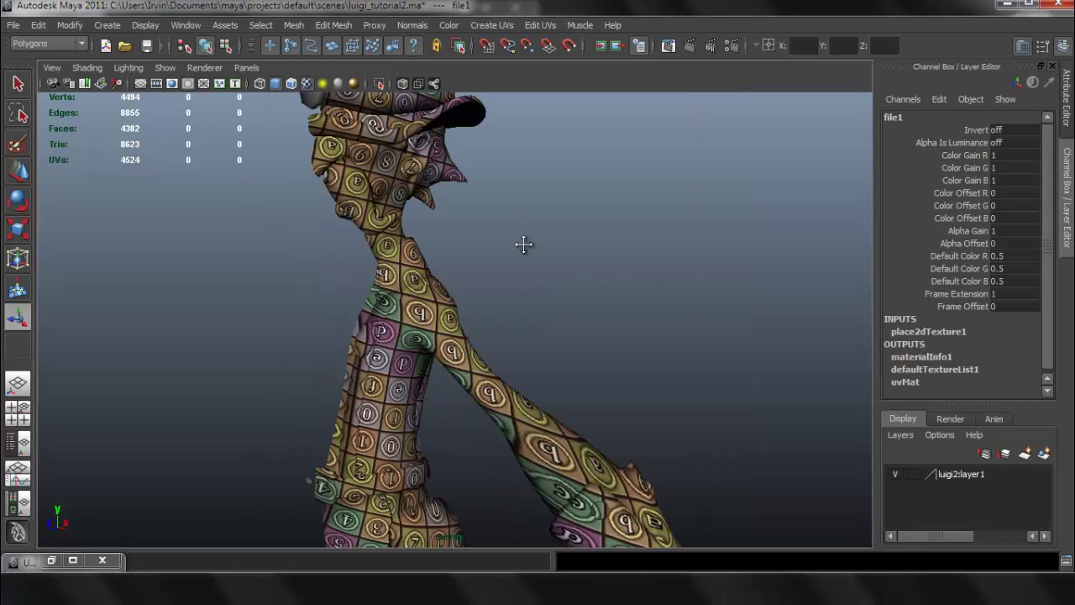
pyautogui.keyDown('alt'); pyautogui.moveTo(525, 245); pyautogui.dragTo(538, 285, button='middle'); pyautogui.keyUp('alt')
pyautogui.keyDown('alt'); pyautogui.moveTo(378, 266); pyautogui.dragTo(465, 370, button='right'); pyautogui.keyUp('alt')
pyautogui.keyDown('alt'); pyautogui.moveTo(454, 245); pyautogui.dragTo(454, 301, button='middle'); pyautogui.keyUp('alt')
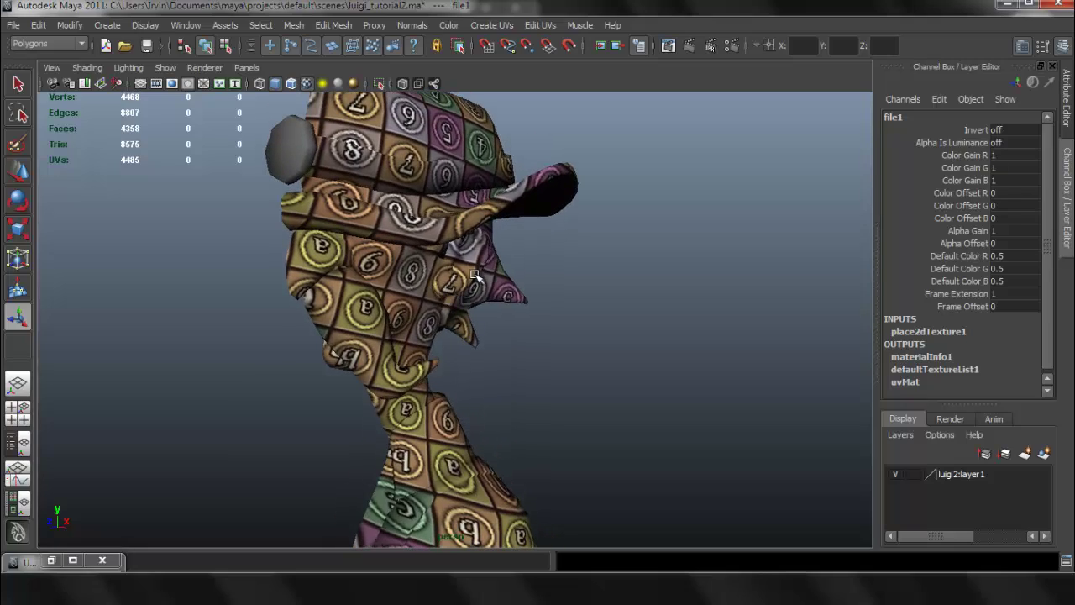
# Step: Select all connected head and neck faces of the half-body mesh and isolate them in the viewport
pyautogui.click(475, 276)
pyautogui.moveTo(523, 322)
pyautogui.keyDown('alt'); pyautogui.mouseDown()
pyautogui.moveTo(477, 307)
pyautogui.moveTo(319, 309)
pyautogui.moveTo(617, 328)
pyautogui.moveTo(562, 328)
pyautogui.moveTo(567, 319)
pyautogui.moveTo(536, 316)
pyautogui.mouseUp(); pyautogui.keyUp('alt')
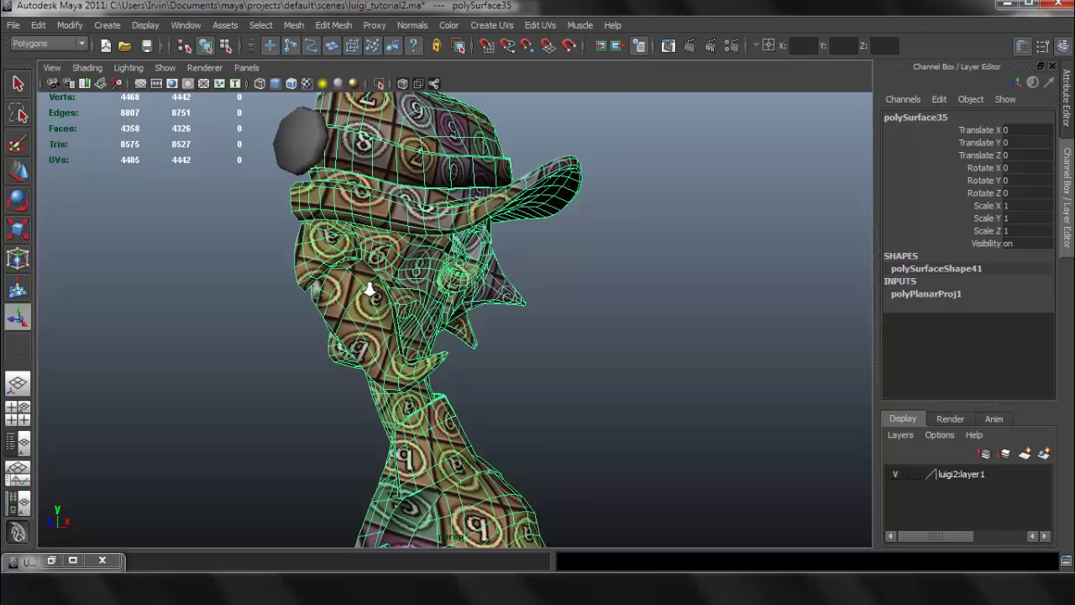
pyautogui.keyDown('alt'); pyautogui.moveTo(370, 291); pyautogui.dragTo(443, 308, button='right'); pyautogui.keyUp('alt')
pyautogui.moveTo(400, 220); pyautogui.dragTo(396, 254, button='right')
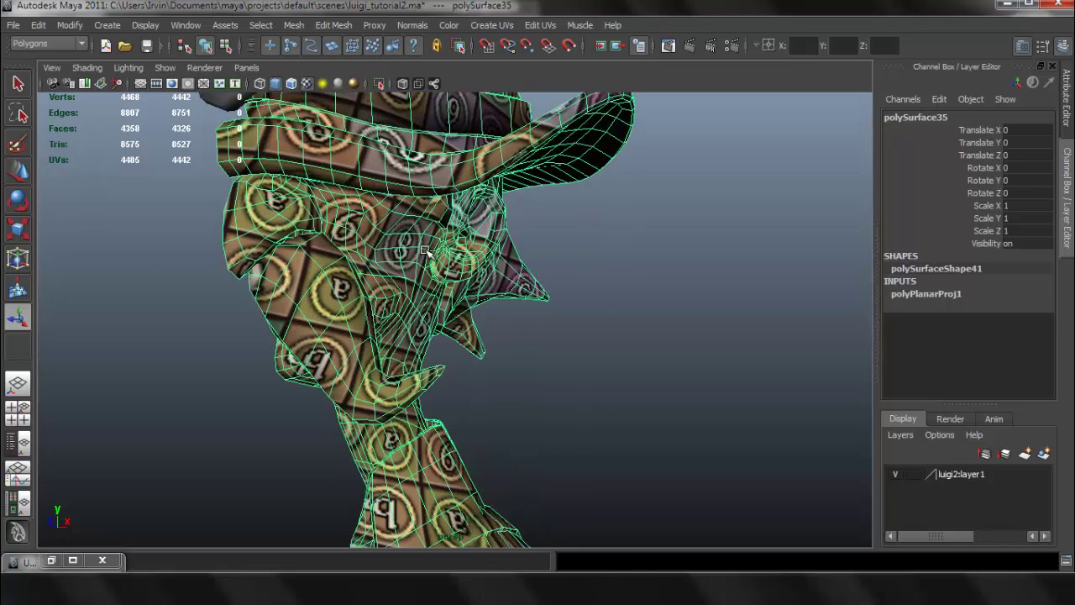
pyautogui.doubleClick(425, 251)
pyautogui.keyDown('alt'); pyautogui.moveTo(456, 261); pyautogui.dragTo(481, 273); pyautogui.keyUp('alt')
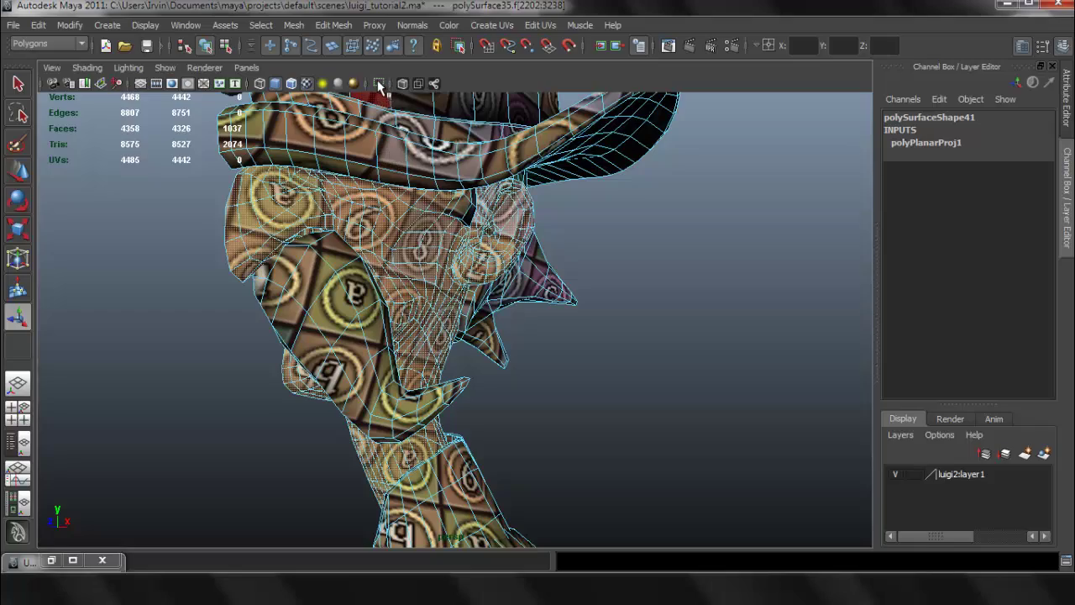
pyautogui.click(378, 84)
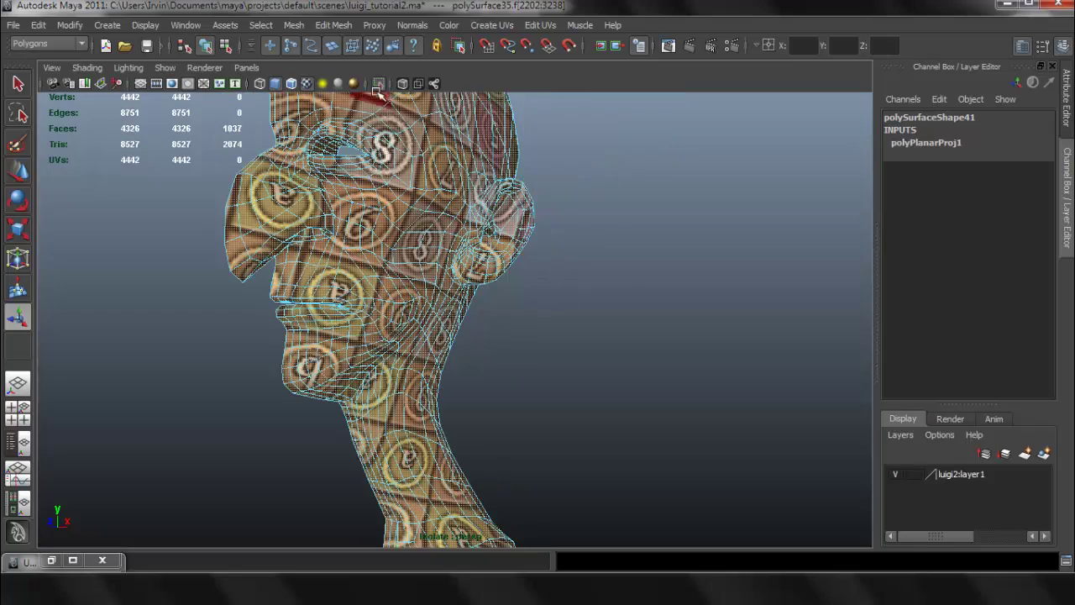
pyautogui.keyDown('alt'); pyautogui.moveTo(435, 208); pyautogui.dragTo(511, 267); pyautogui.keyUp('alt')
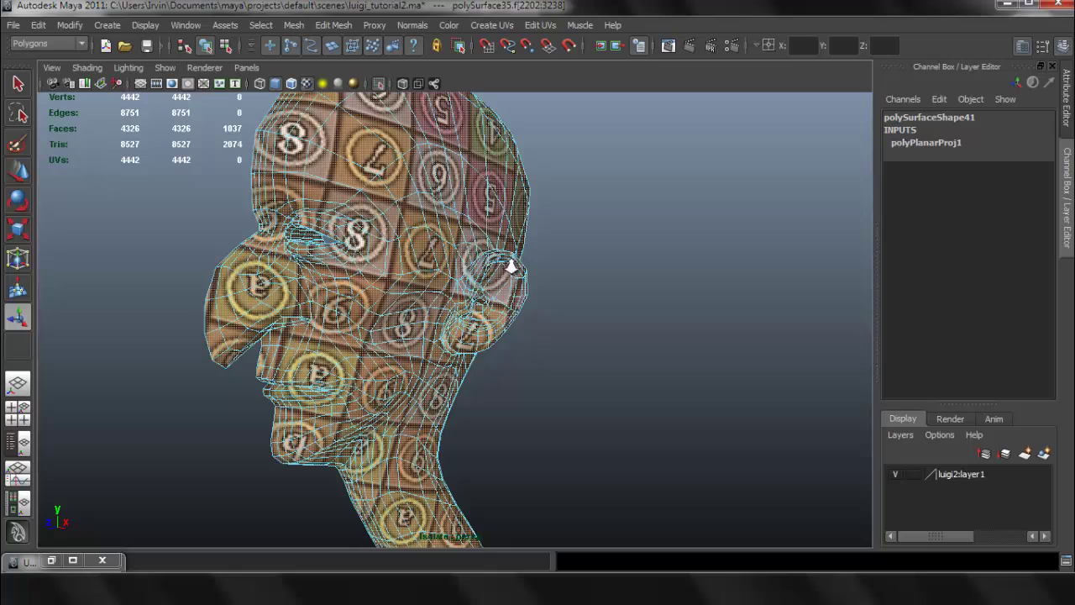
pyautogui.keyDown('alt'); pyautogui.moveTo(510, 267); pyautogui.dragTo(426, 255, button='right'); pyautogui.keyUp('alt')
# Step: Restore the UV Texture Editor and arrange it beside the isolated head so both are visible
pyautogui.click(51, 561)
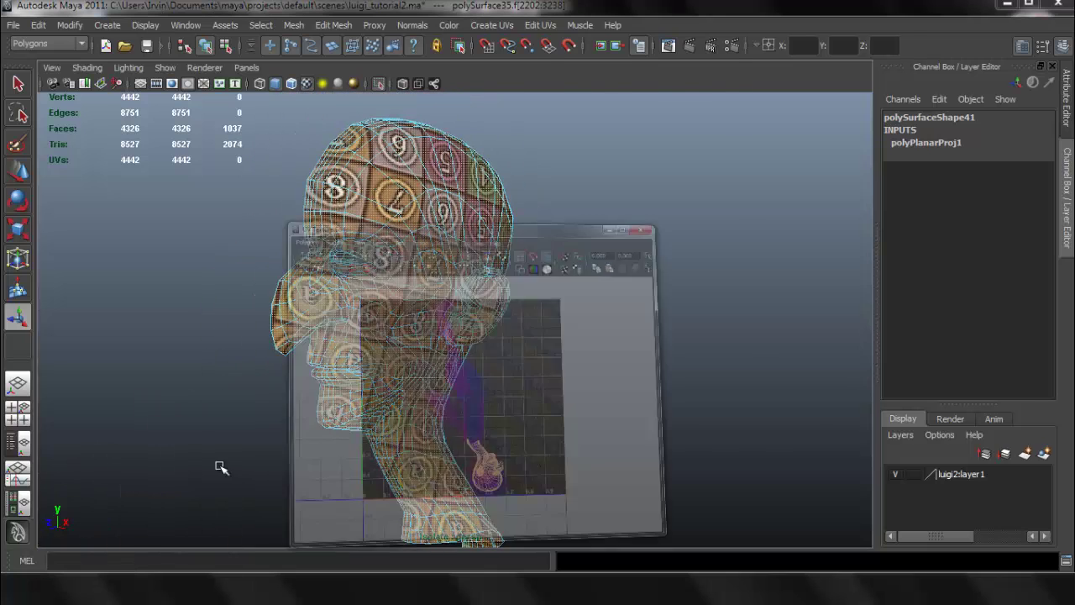
pyautogui.keyDown('alt'); pyautogui.moveTo(691, 330); pyautogui.dragTo(780, 321, button='middle'); pyautogui.keyUp('alt')
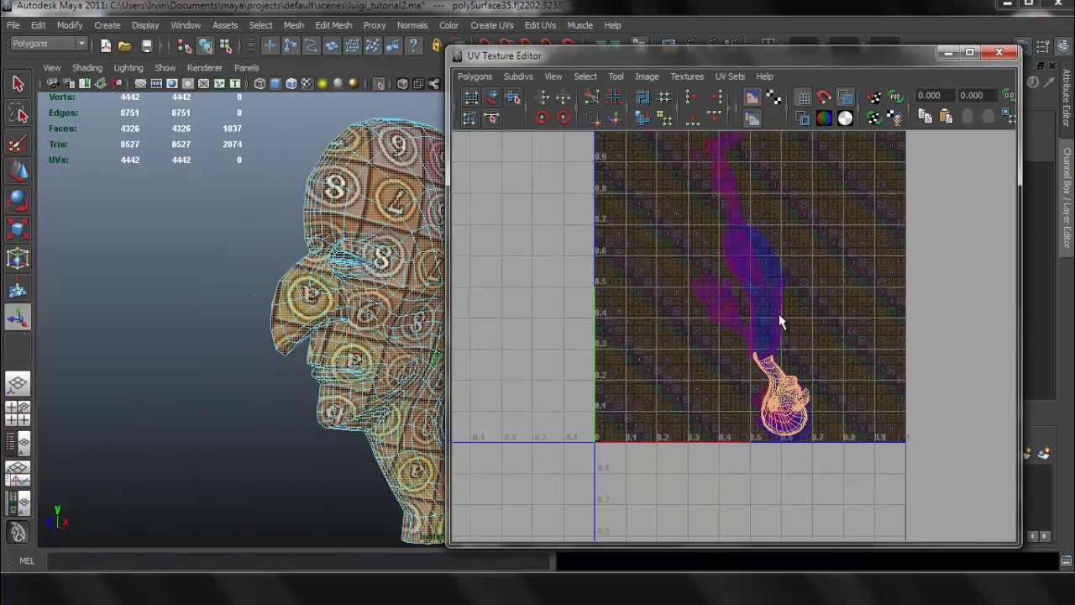
pyautogui.moveTo(614, 55); pyautogui.dragTo(645, 54)
pyautogui.keyDown('alt'); pyautogui.moveTo(435, 246); pyautogui.dragTo(300, 231, button='middle'); pyautogui.keyUp('alt')
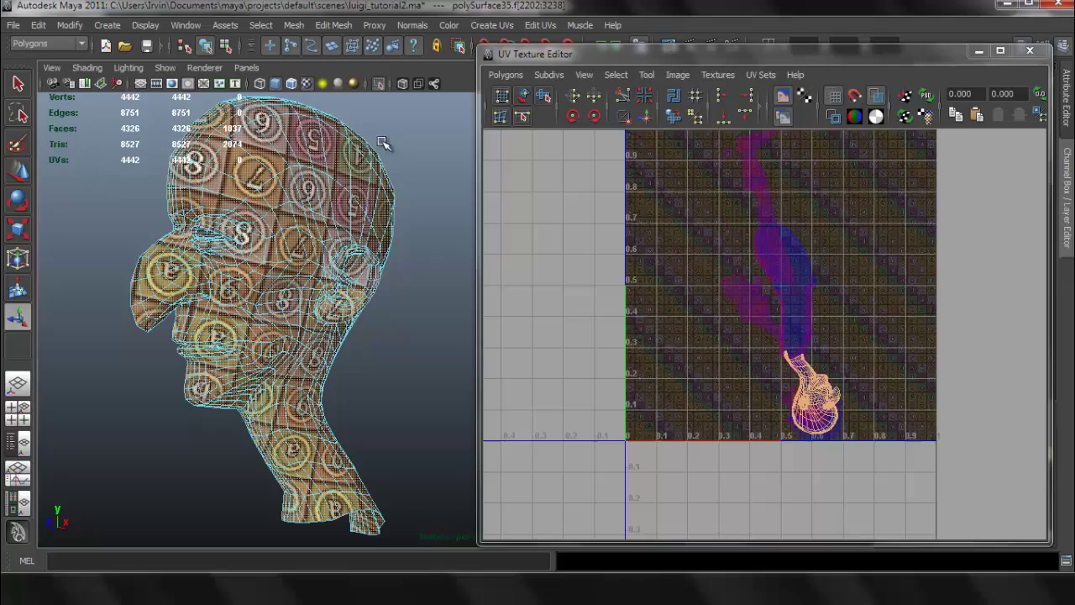
pyautogui.moveTo(392, 217)
pyautogui.keyDown('alt'); pyautogui.mouseDown()
pyautogui.moveTo(310, 219)
pyautogui.moveTo(412, 222)
pyautogui.moveTo(347, 202)
pyautogui.moveTo(356, 143)
pyautogui.moveTo(404, 221)
pyautogui.mouseUp(); pyautogui.keyUp('alt')
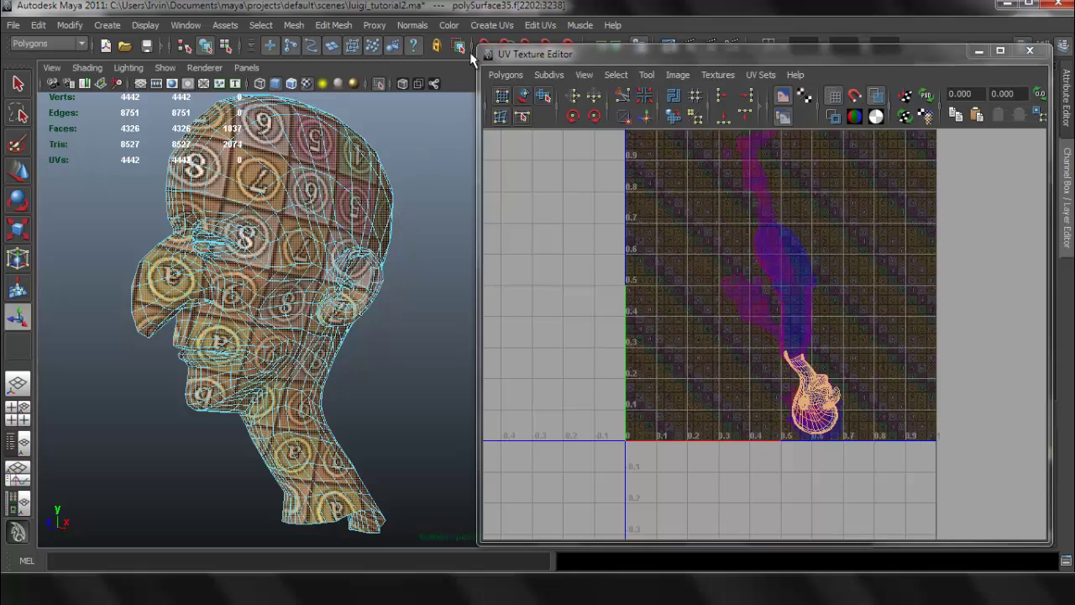
# Step: Apply Planar Mapping to the head faces and move their UVs horizontally out of the texture square, to an image center X of about -0.41
pyautogui.click(487, 25)
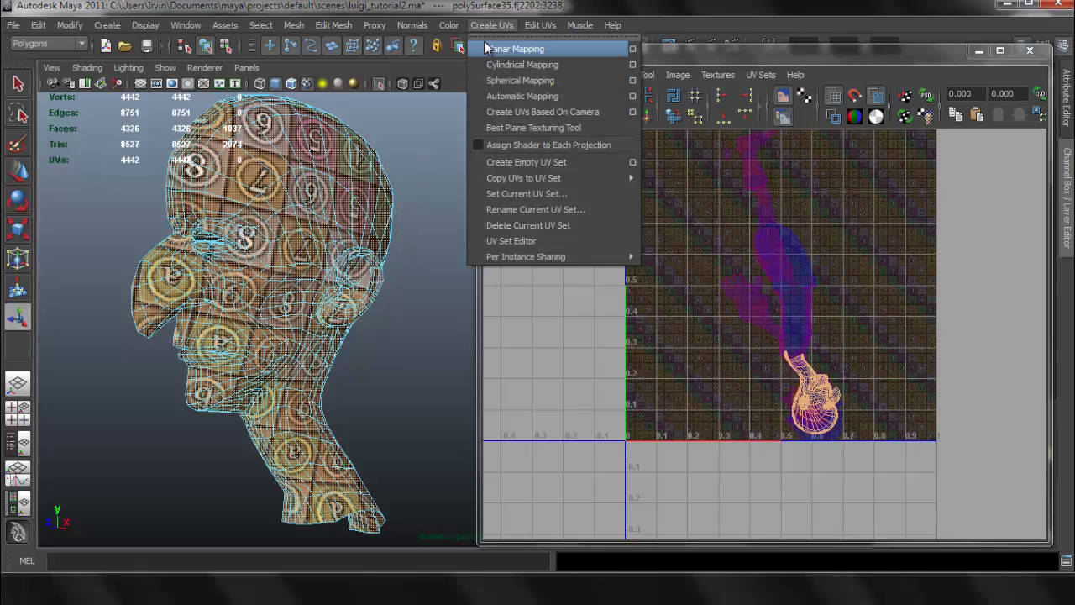
pyautogui.click(512, 48)
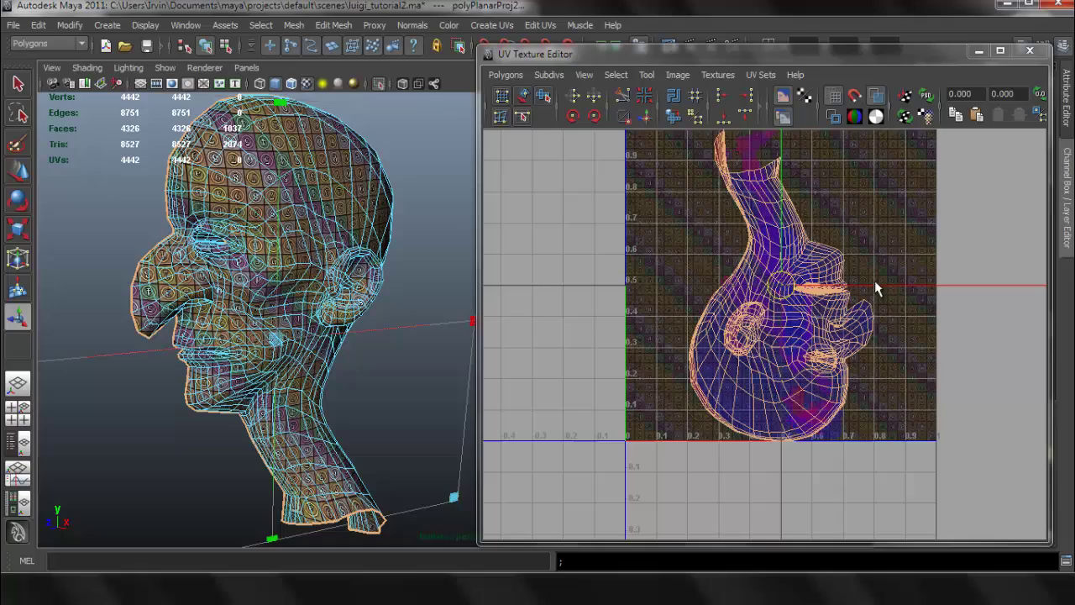
pyautogui.moveTo(902, 284); pyautogui.dragTo(620, 257)
pyautogui.keyDown('alt'); pyautogui.moveTo(636, 270); pyautogui.dragTo(768, 266, button='middle'); pyautogui.keyUp('alt')
pyautogui.keyDown('alt'); pyautogui.moveTo(369, 239); pyautogui.dragTo(391, 220); pyautogui.keyUp('alt')
pyautogui.keyDown('alt'); pyautogui.moveTo(336, 269); pyautogui.dragTo(416, 242); pyautogui.keyUp('alt')
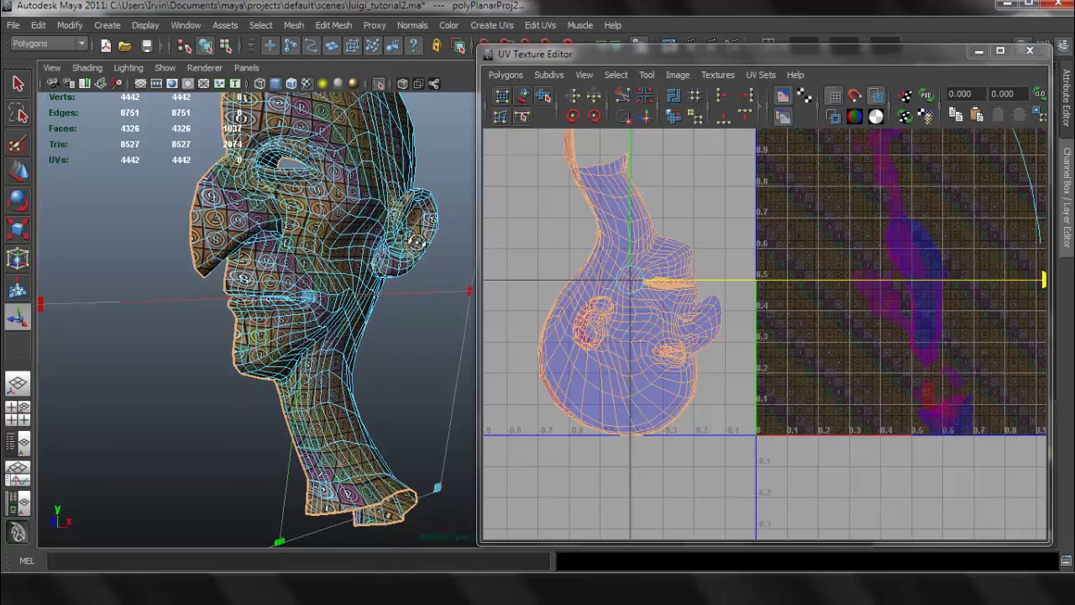
pyautogui.keyDown('alt'); pyautogui.moveTo(340, 266); pyautogui.dragTo(355, 264); pyautogui.keyUp('alt')
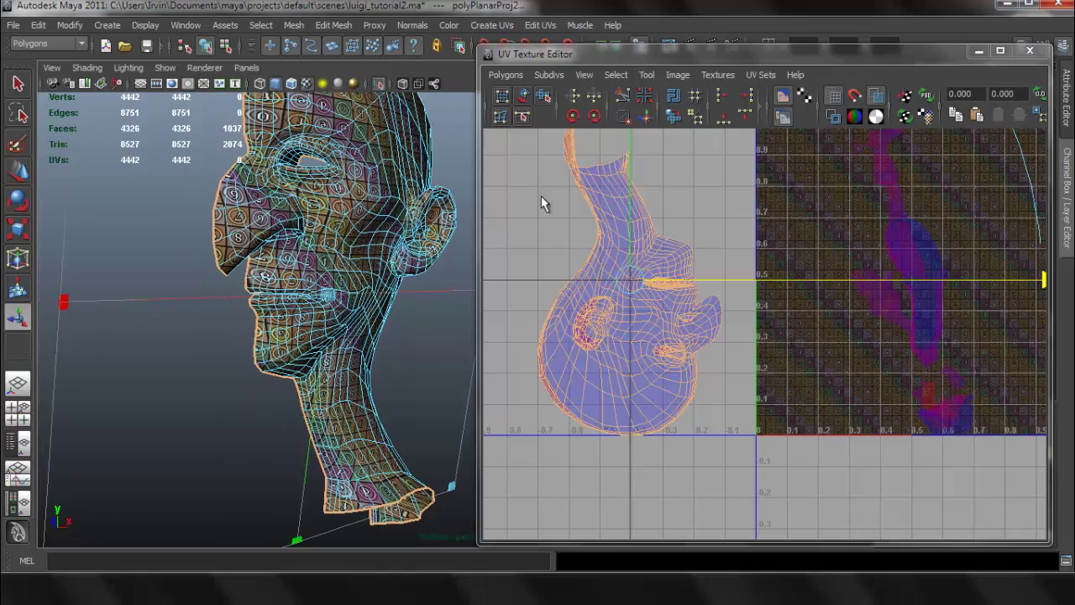
# Step: Minimize the UV Texture Editor, switch the head to edge selection and turn off textured display around the mouth
pyautogui.click(979, 53)
pyautogui.keyDown('alt'); pyautogui.moveTo(483, 247); pyautogui.dragTo(450, 260); pyautogui.keyUp('alt')
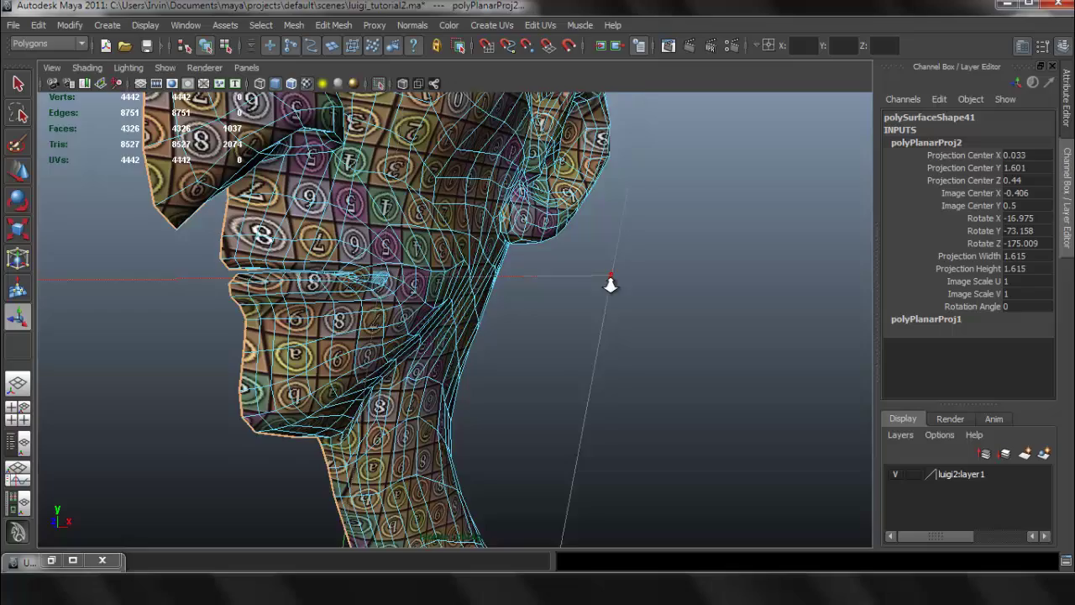
pyautogui.keyDown('alt'); pyautogui.moveTo(610, 285); pyautogui.dragTo(655, 287, button='right'); pyautogui.keyUp('alt')
pyautogui.moveTo(367, 240); pyautogui.dragTo(367, 207, button='right')
pyautogui.keyDown('alt'); pyautogui.moveTo(367, 225); pyautogui.dragTo(402, 242); pyautogui.keyUp('alt')
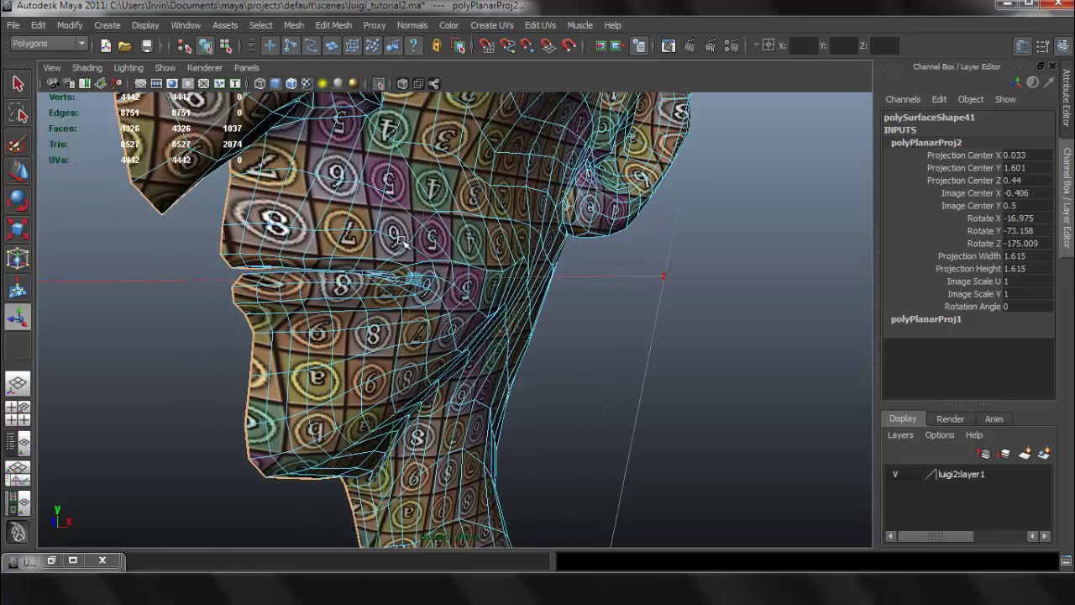
pyautogui.scroll(2, 425, 261)
pyautogui.press('5')
pyautogui.scroll(2, 356, 240)
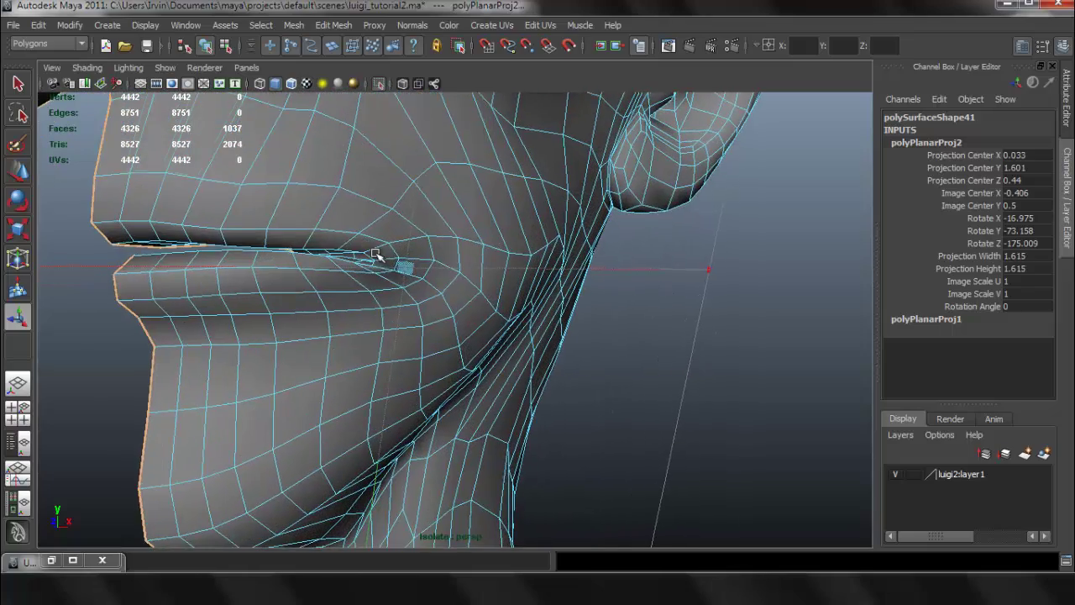
# Step: Select the edge loop along the inner edge of the lips, inside the mouth opening
pyautogui.click(342, 233)
pyautogui.keyDown('alt'); pyautogui.moveTo(342, 233); pyautogui.dragTo(398, 252); pyautogui.keyUp('alt')
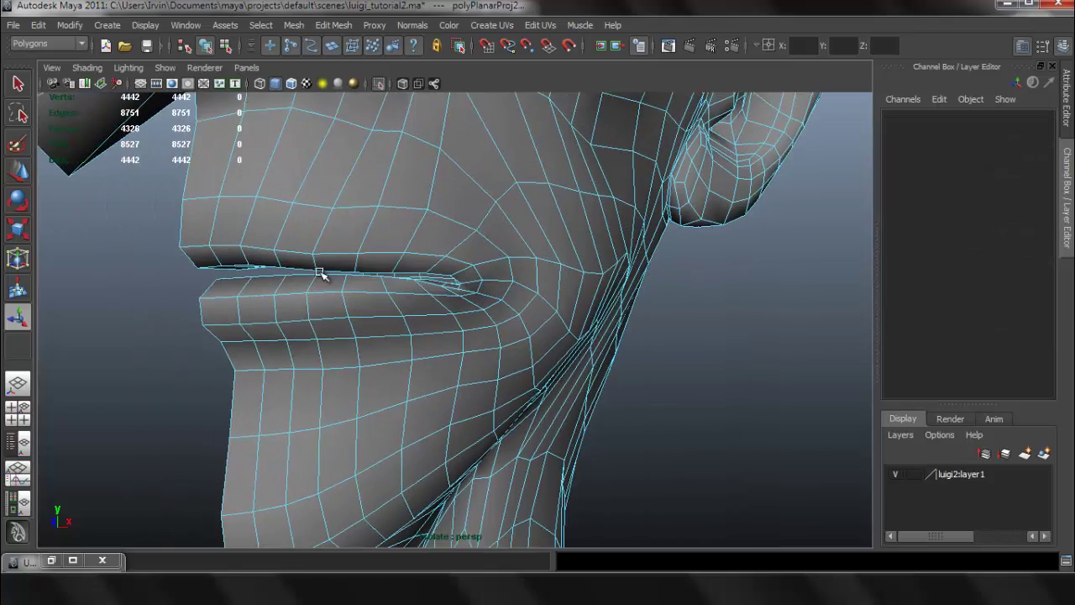
pyautogui.scroll(2, 316, 272)
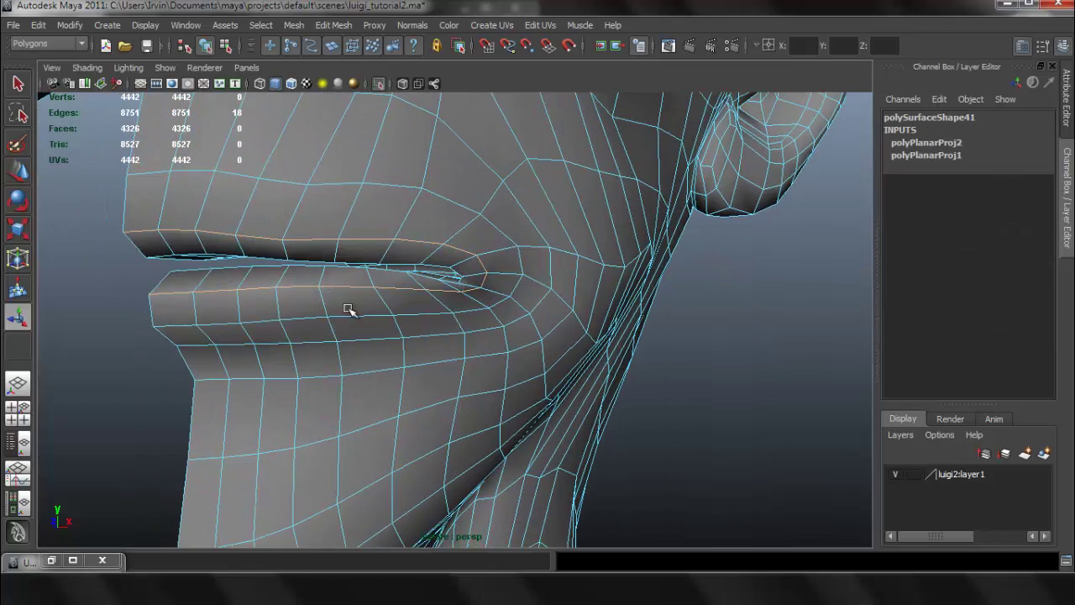
pyautogui.keyDown('alt'); pyautogui.moveTo(357, 305); pyautogui.dragTo(507, 350, button='middle'); pyautogui.keyUp('alt')
pyautogui.scroll(3, 507, 350)
pyautogui.keyDown('alt'); pyautogui.moveTo(506, 350); pyautogui.dragTo(322, 362); pyautogui.keyUp('alt')
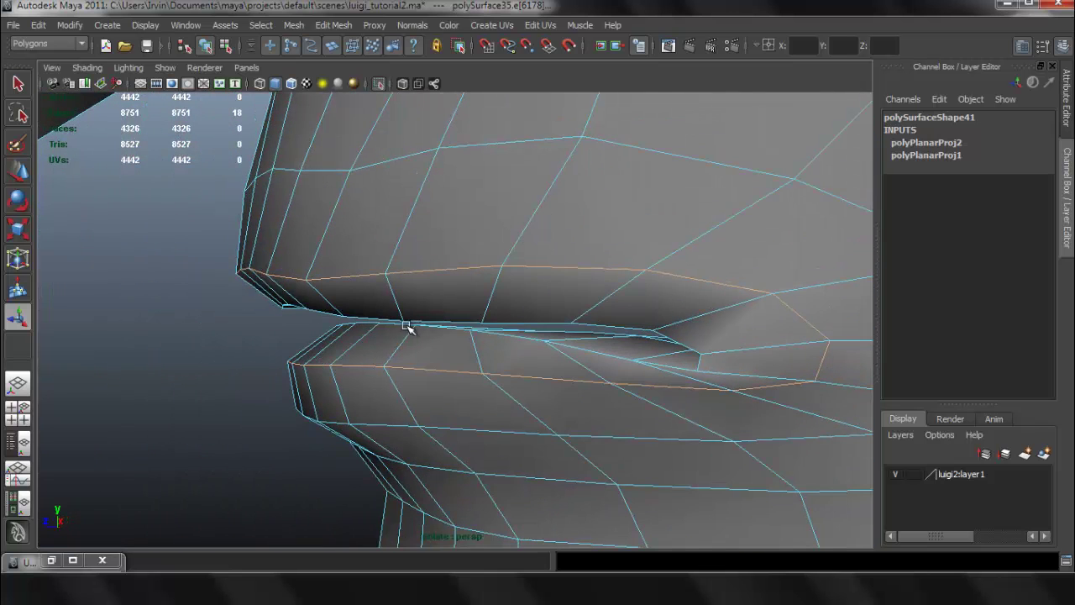
pyautogui.click(351, 312)
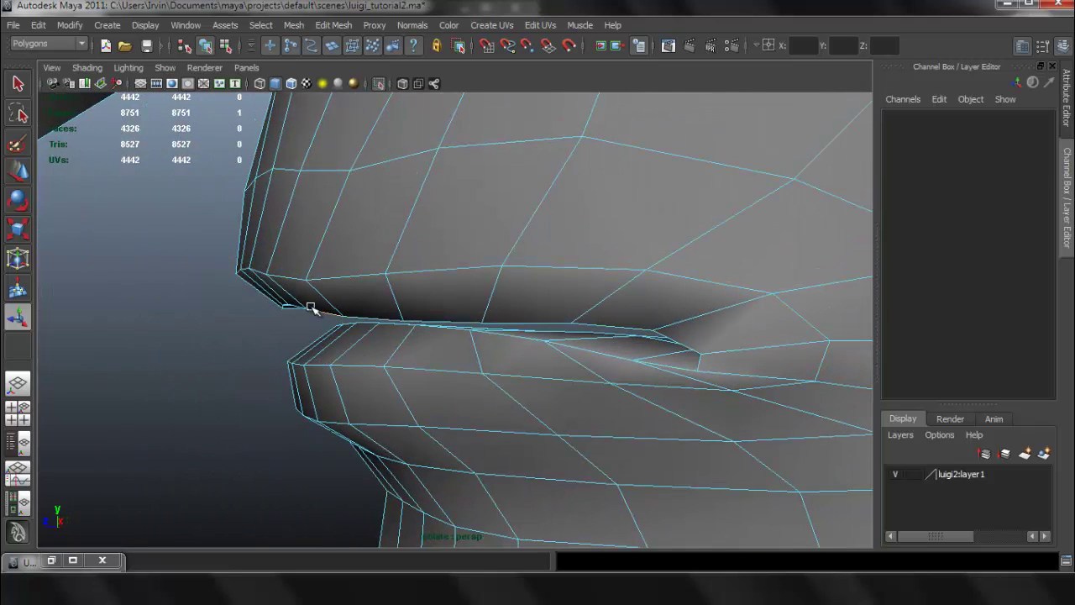
pyautogui.doubleClick(311, 308)
pyautogui.keyDown('alt'); pyautogui.moveTo(445, 305); pyautogui.dragTo(483, 315); pyautogui.keyUp('alt')
pyautogui.keyDown('alt'); pyautogui.moveTo(504, 319); pyautogui.dragTo(369, 255, button='right'); pyautogui.keyUp('alt')
pyautogui.keyDown('alt'); pyautogui.moveTo(519, 319); pyautogui.dragTo(538, 360); pyautogui.keyUp('alt')
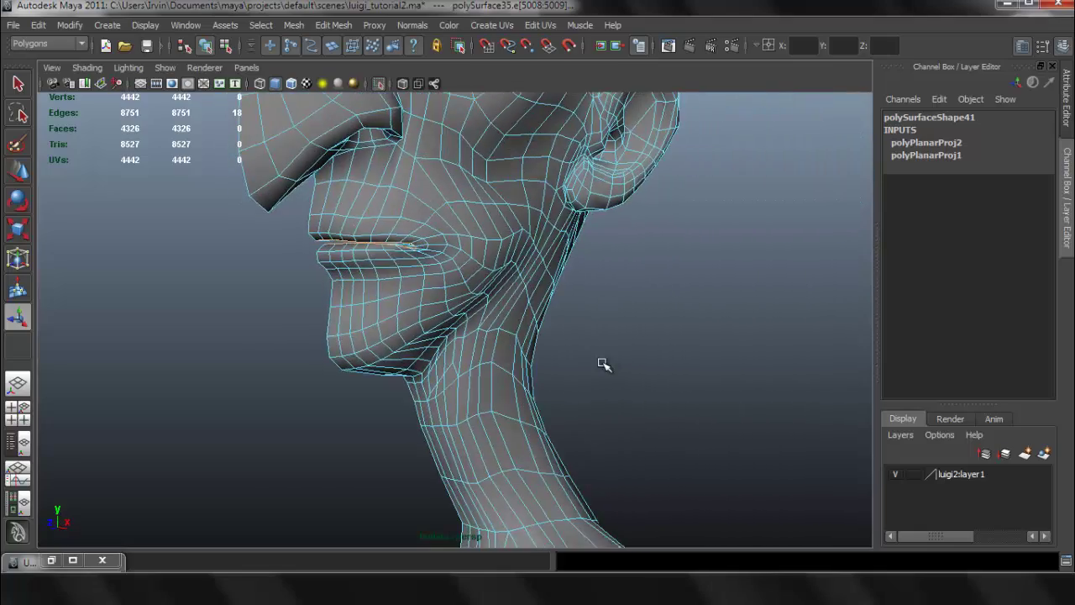
# Step: Add the edges along the crease where the back of the ear meets the head to the selection
pyautogui.keyDown('alt'); pyautogui.moveTo(603, 364); pyautogui.dragTo(555, 371); pyautogui.keyUp('alt')
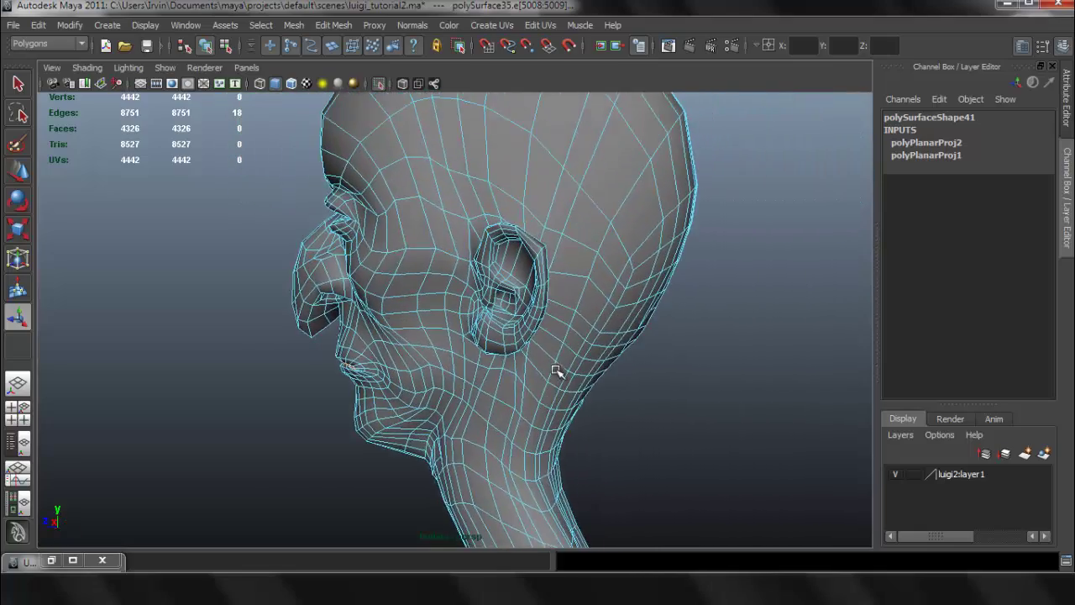
pyautogui.keyDown('alt'); pyautogui.moveTo(561, 326); pyautogui.dragTo(672, 296); pyautogui.keyUp('alt')
pyautogui.keyDown('alt'); pyautogui.moveTo(573, 274); pyautogui.dragTo(687, 298, button='right'); pyautogui.keyUp('alt')
pyautogui.keyDown('alt'); pyautogui.moveTo(628, 296); pyautogui.dragTo(531, 325, button='middle'); pyautogui.keyUp('alt')
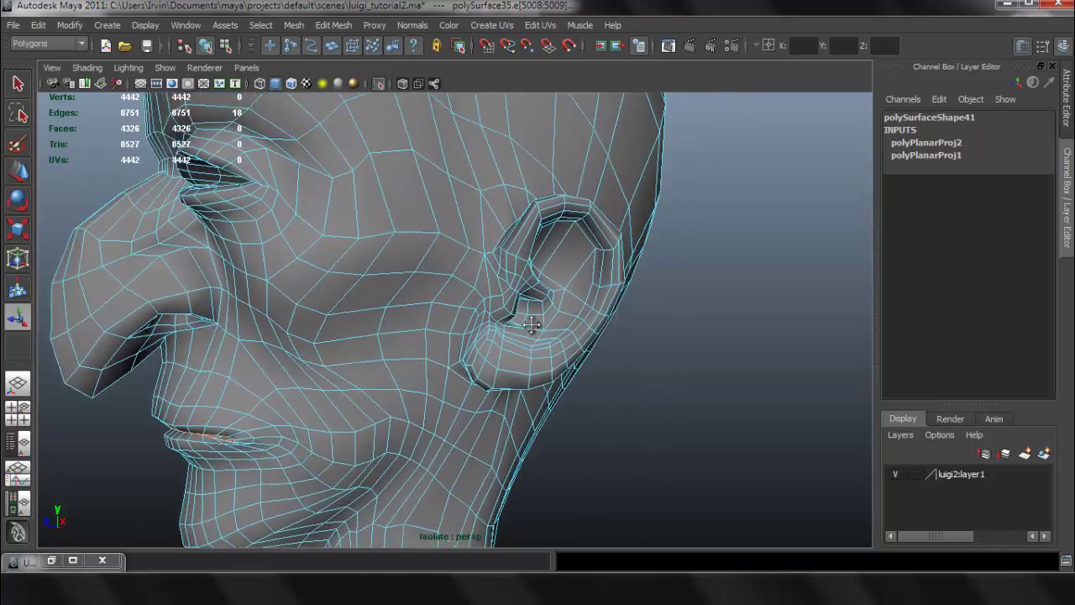
pyautogui.keyDown('alt'); pyautogui.moveTo(532, 325); pyautogui.dragTo(385, 313); pyautogui.keyUp('alt')
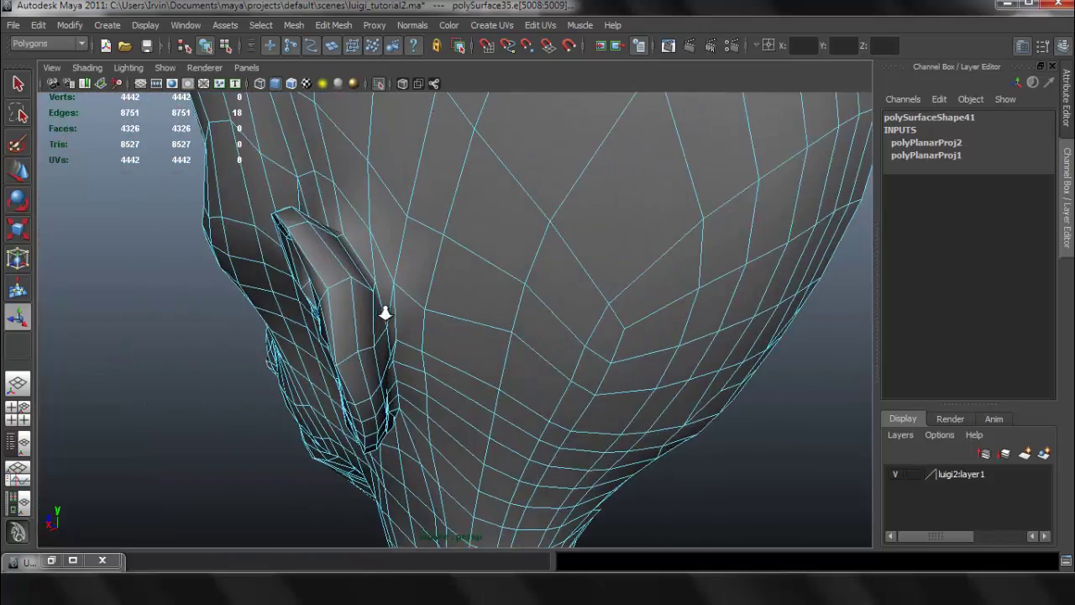
pyautogui.keyDown('alt'); pyautogui.moveTo(384, 313); pyautogui.dragTo(445, 316, button='right'); pyautogui.keyUp('alt')
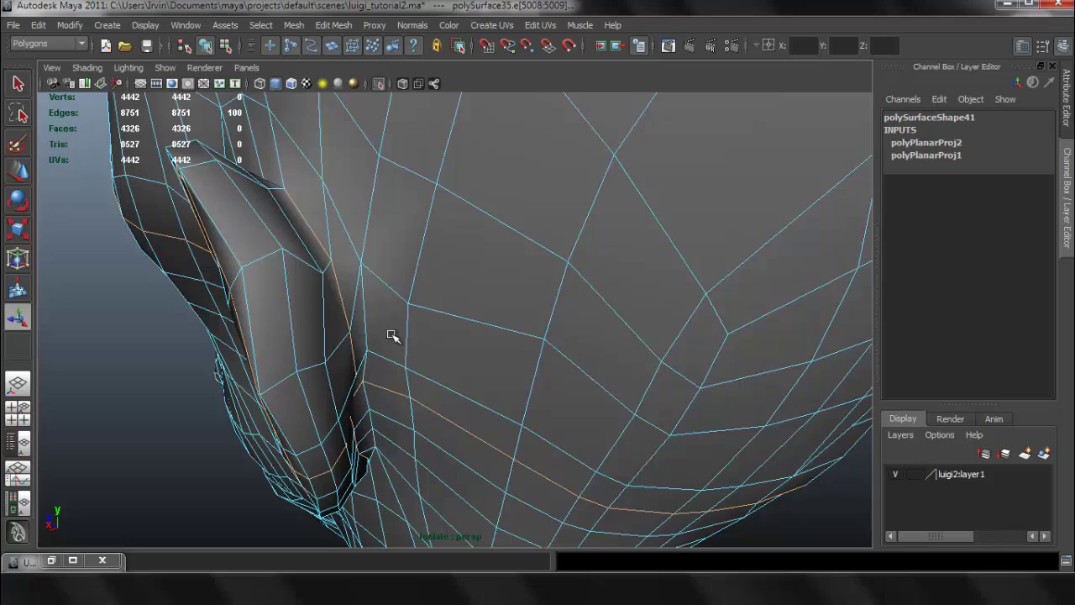
pyautogui.keyDown('alt'); pyautogui.moveTo(378, 330); pyautogui.dragTo(512, 314); pyautogui.keyUp('alt')
pyautogui.keyDown('shift'); pyautogui.click(356, 310); pyautogui.keyUp('shift')
pyautogui.keyDown('shift'); pyautogui.click(567, 291); pyautogui.keyUp('shift')
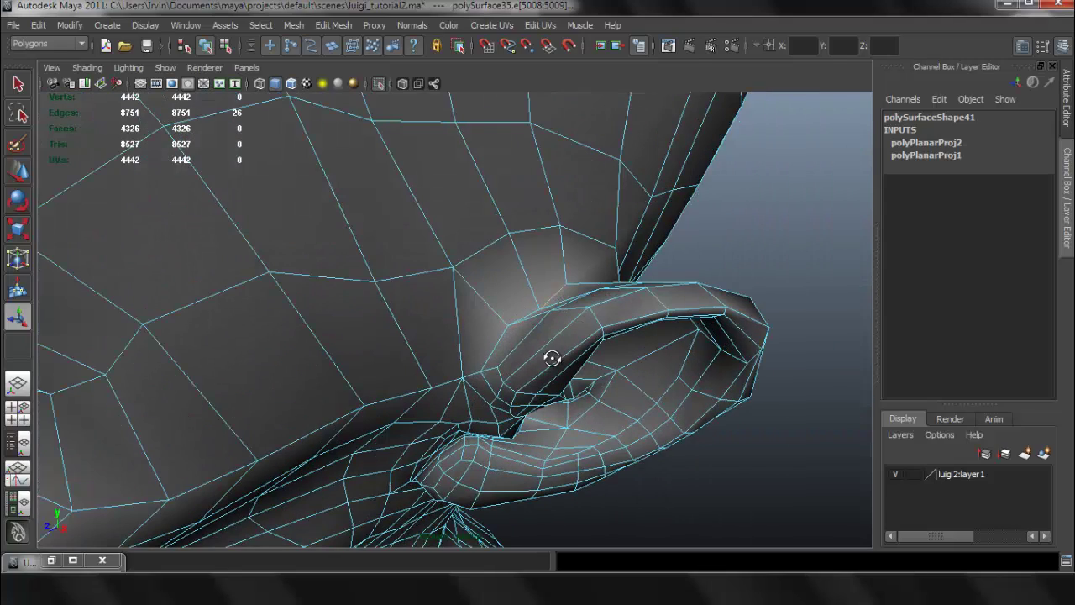
# Step: Extend the seam selection around the top of the ear and down the edges in front of it
pyautogui.keyDown('alt'); pyautogui.moveTo(553, 359); pyautogui.dragTo(566, 345); pyautogui.keyUp('alt')
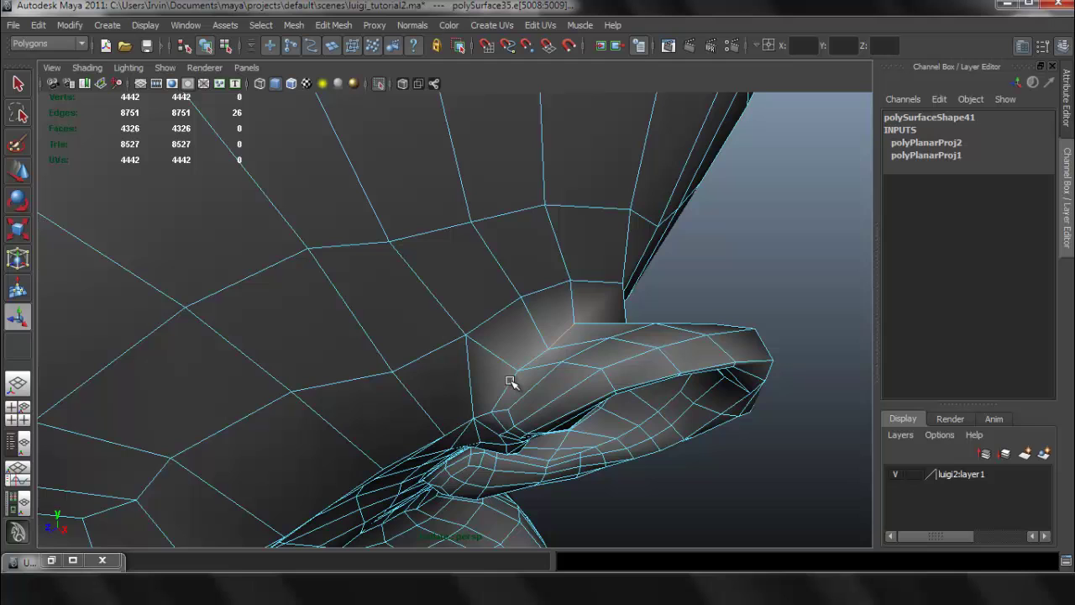
pyautogui.keyDown('shift'); pyautogui.click(538, 406); pyautogui.keyUp('shift')
pyautogui.keyDown('alt'); pyautogui.moveTo(538, 406); pyautogui.dragTo(550, 359); pyautogui.keyUp('alt')
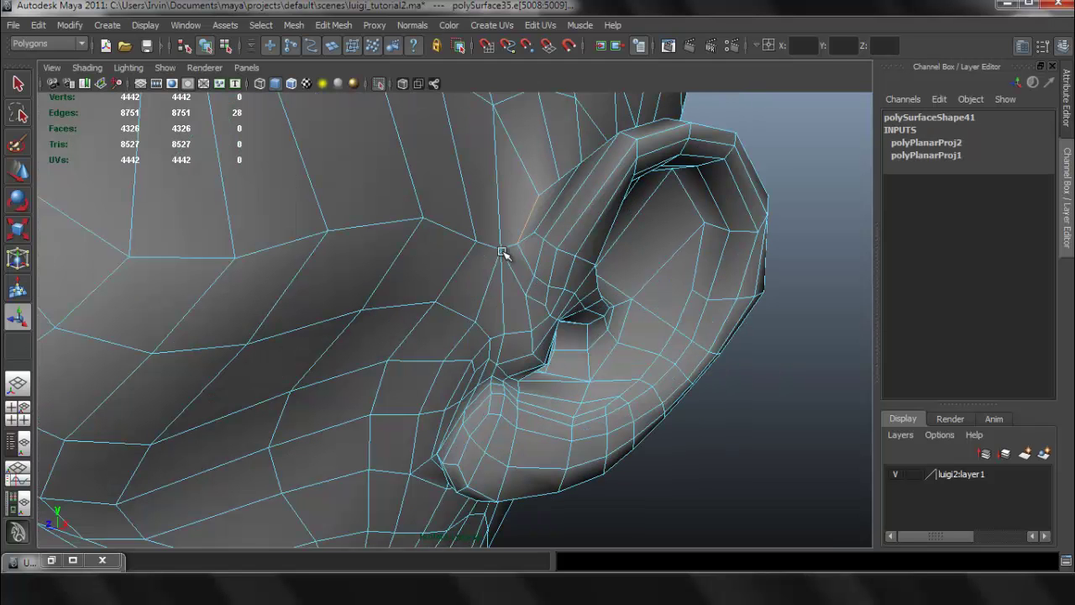
pyautogui.keyDown('shift'); pyautogui.click(511, 249); pyautogui.keyUp('shift')
pyautogui.keyDown('shift'); pyautogui.click(502, 274); pyautogui.keyUp('shift')
pyautogui.keyDown('alt'); pyautogui.moveTo(539, 366); pyautogui.dragTo(516, 344); pyautogui.keyUp('alt')
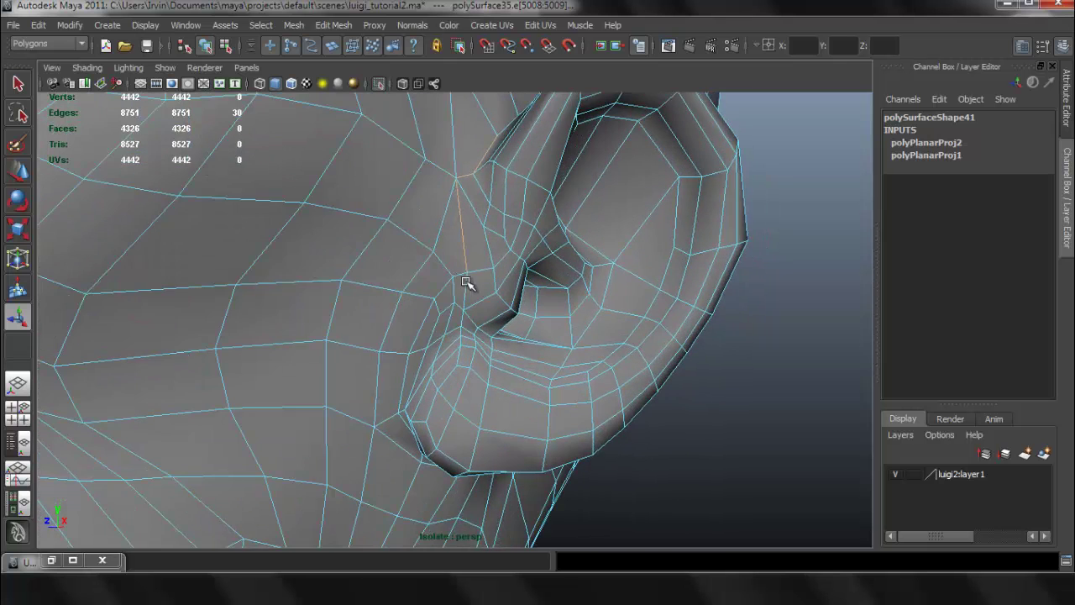
pyautogui.keyDown('alt'); pyautogui.moveTo(487, 294); pyautogui.dragTo(523, 310, button='right'); pyautogui.keyUp('alt')
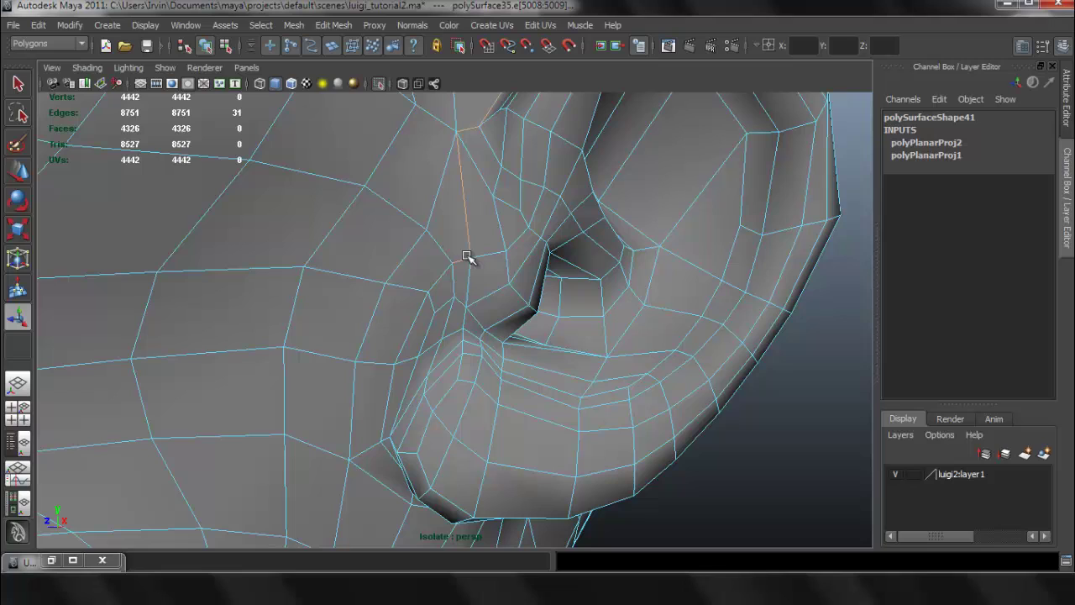
# Step: Continue the seam selection down the front of the ear and around the base of the earlobe
pyautogui.keyDown('shift'); pyautogui.click(469, 283); pyautogui.keyUp('shift')
pyautogui.keyDown('shift'); pyautogui.click(456, 334); pyautogui.keyUp('shift')
pyautogui.keyDown('shift'); pyautogui.click(456, 334); pyautogui.keyUp('shift')
pyautogui.keyDown('shift'); pyautogui.click(429, 350); pyautogui.keyUp('shift')
pyautogui.keyDown('shift'); pyautogui.click(412, 374); pyautogui.keyUp('shift')
pyautogui.keyDown('alt'); pyautogui.moveTo(449, 389); pyautogui.dragTo(464, 352); pyautogui.keyUp('alt')
pyautogui.keyDown('alt'); pyautogui.moveTo(435, 323); pyautogui.dragTo(452, 338, button='right'); pyautogui.keyUp('alt')
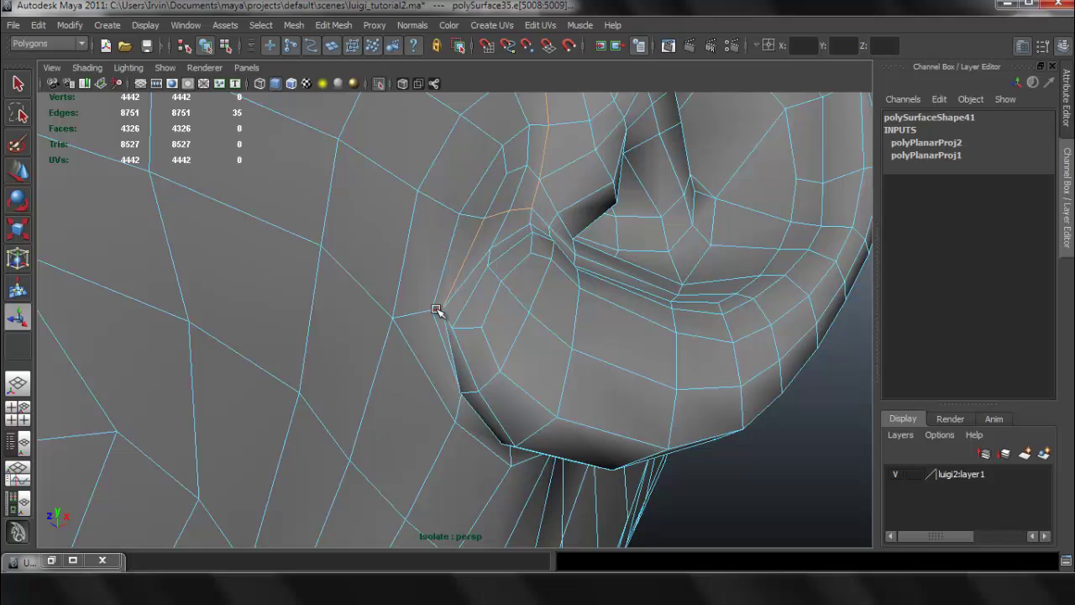
pyautogui.keyDown('shift'); pyautogui.click(437, 310); pyautogui.keyUp('shift')
pyautogui.keyDown('alt'); pyautogui.moveTo(521, 343); pyautogui.dragTo(343, 253); pyautogui.keyUp('alt')
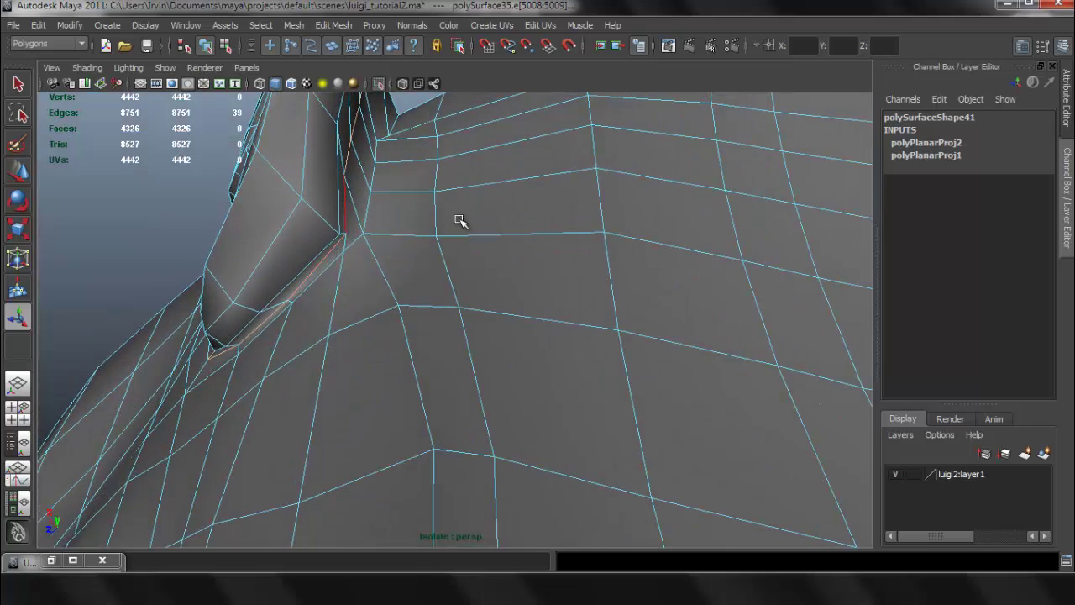
# Step: Check the seam around the ear, restore the UV Texture Editor and cut the UVs along the selected mouth and ear edges
pyautogui.keyDown('alt'); pyautogui.moveTo(395, 261); pyautogui.dragTo(556, 350); pyautogui.keyUp('alt')
pyautogui.keyDown('alt'); pyautogui.moveTo(556, 349); pyautogui.dragTo(350, 287, button='right'); pyautogui.keyUp('alt')
pyautogui.keyDown('alt'); pyautogui.moveTo(349, 286); pyautogui.dragTo(356, 244); pyautogui.keyUp('alt')
pyautogui.keyDown('alt'); pyautogui.moveTo(355, 244); pyautogui.dragTo(521, 283, button='right'); pyautogui.keyUp('alt')
pyautogui.keyDown('alt'); pyautogui.moveTo(521, 283); pyautogui.dragTo(350, 257); pyautogui.keyUp('alt')
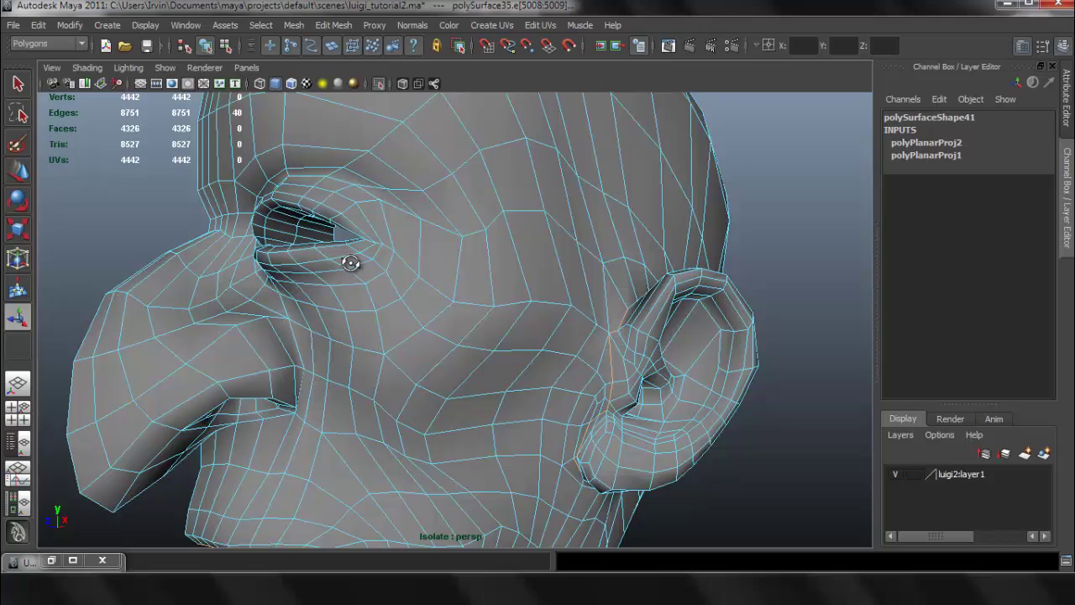
pyautogui.keyDown('alt'); pyautogui.moveTo(350, 257); pyautogui.dragTo(312, 291, button='right'); pyautogui.keyUp('alt')
pyautogui.keyDown('alt'); pyautogui.moveTo(311, 291); pyautogui.dragTo(402, 326); pyautogui.keyUp('alt')
pyautogui.click(51, 560)
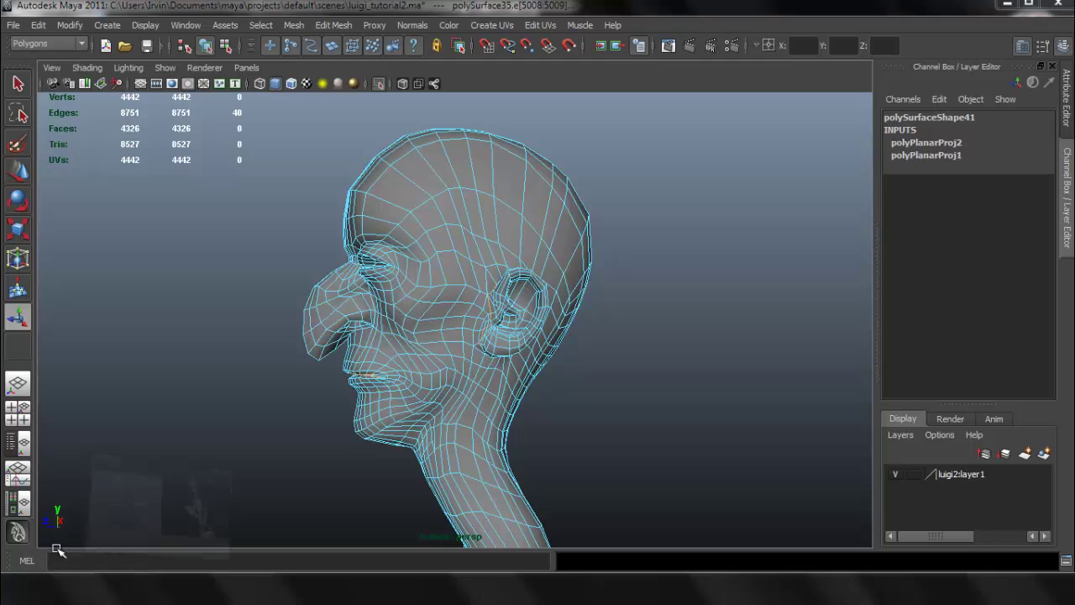
pyautogui.click(504, 74)
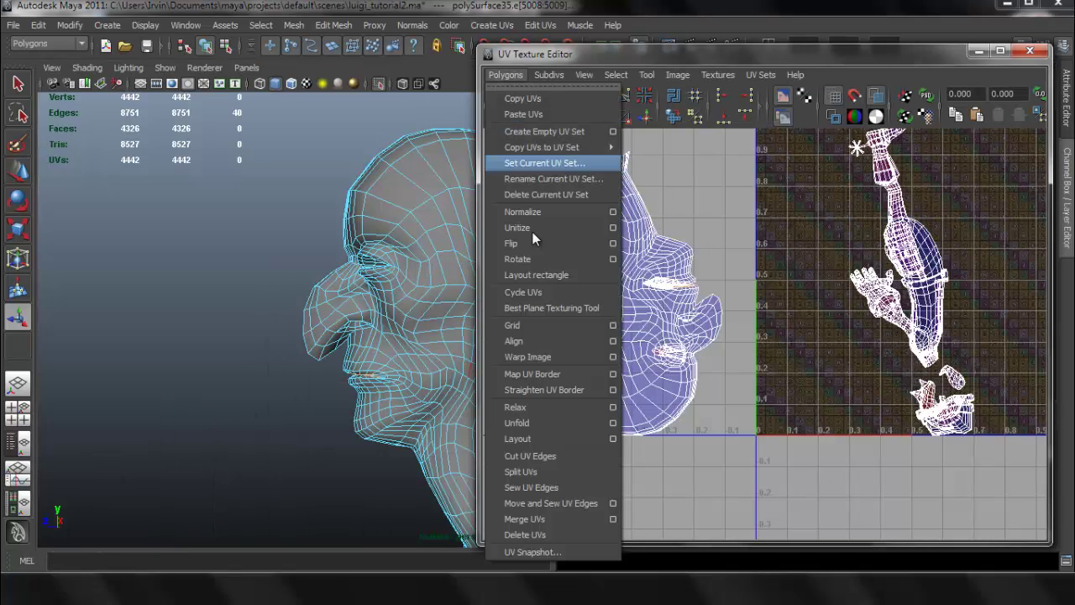
pyautogui.click(567, 458)
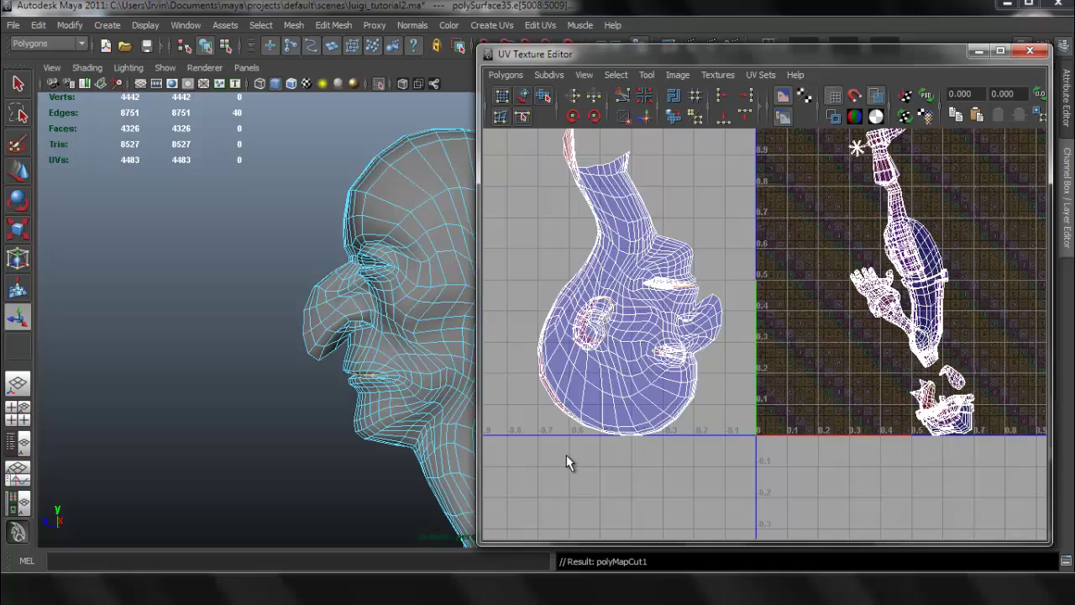
# Step: Select the head's UV shell without the ear and mouth interior, and convert the selection to faces
pyautogui.moveTo(654, 242); pyautogui.dragTo(708, 244, button='right')
pyautogui.moveTo(641, 215); pyautogui.dragTo(664, 245)
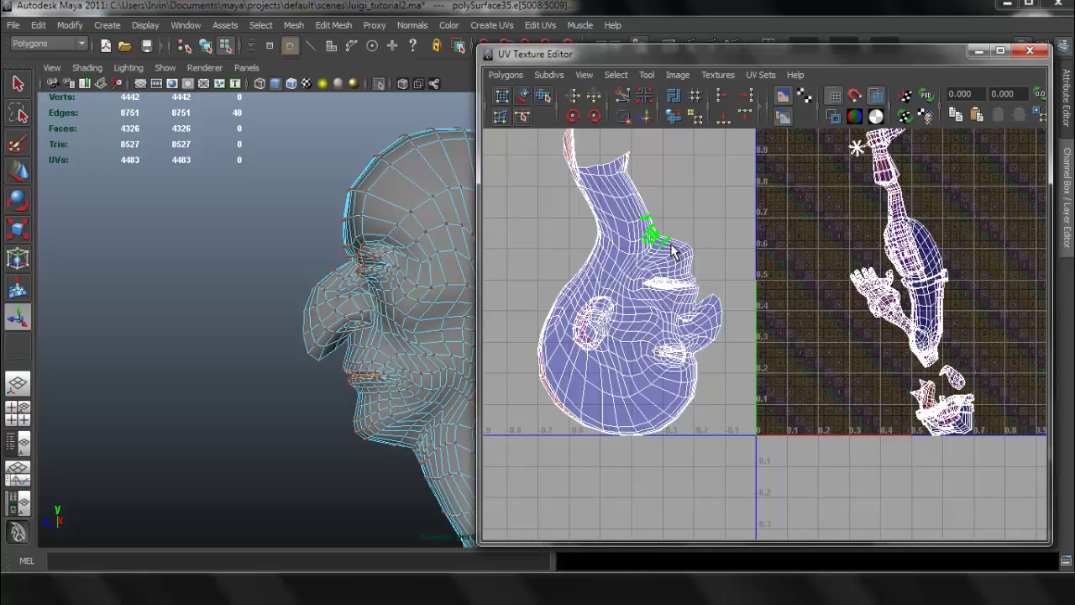
pyautogui.keyDown('ctrl'); pyautogui.moveTo(666, 238); pyautogui.dragTo(684, 227, button='right'); pyautogui.keyUp('ctrl')
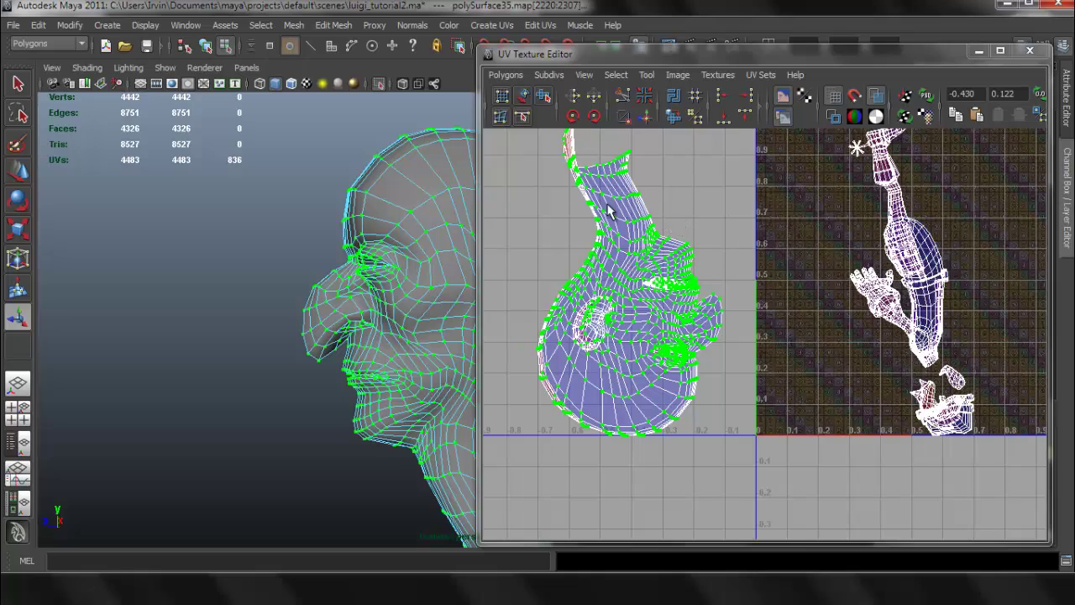
pyautogui.keyDown('alt'); pyautogui.moveTo(406, 200); pyautogui.dragTo(353, 212); pyautogui.keyUp('alt')
pyautogui.click(618, 75)
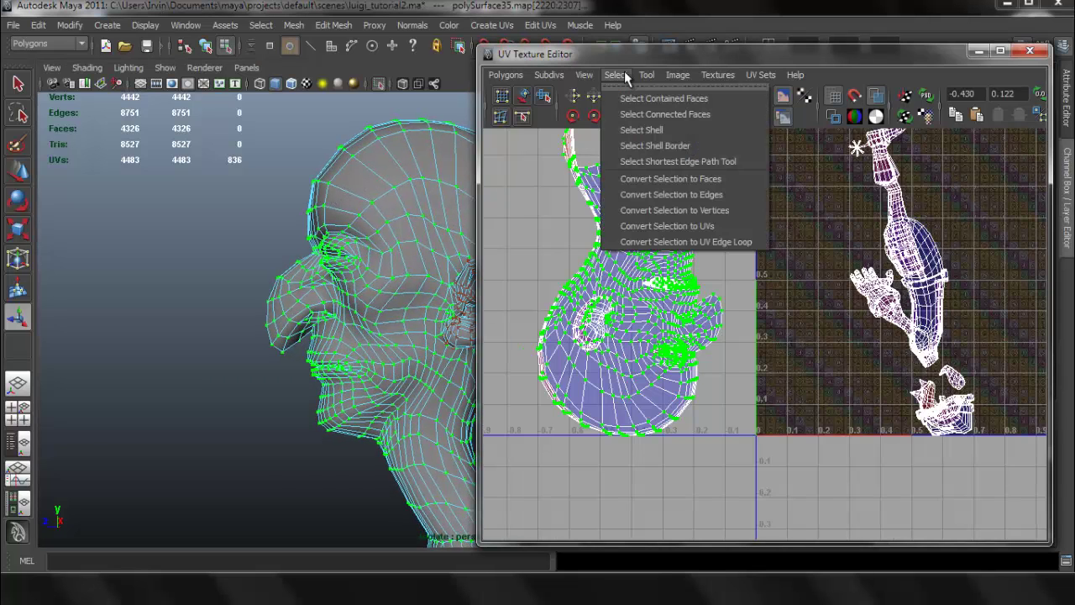
pyautogui.click(625, 77)
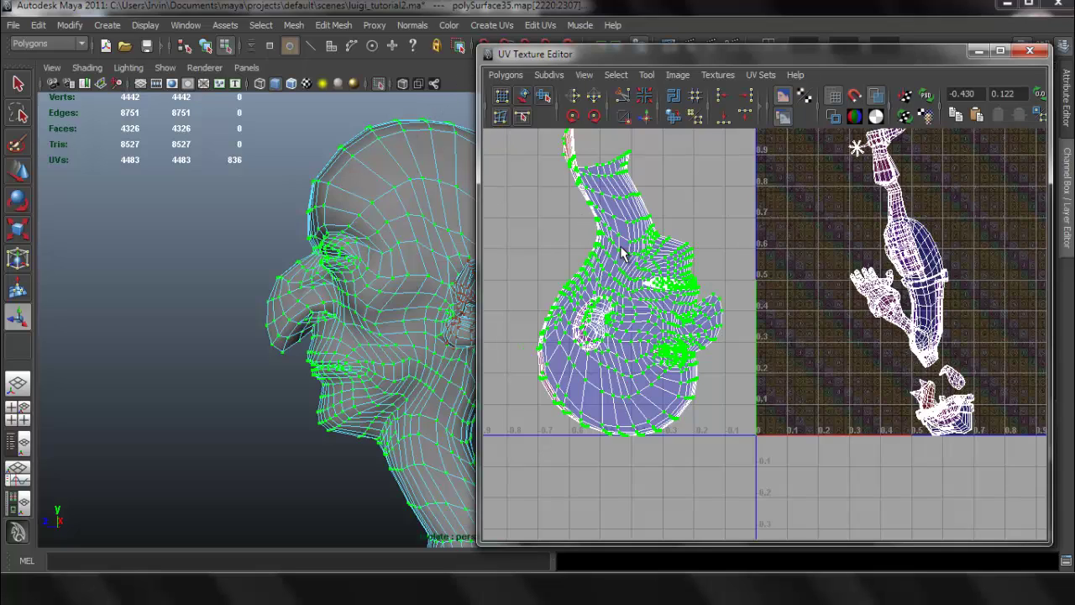
pyautogui.keyDown('ctrl'); pyautogui.moveTo(621, 246); pyautogui.dragTo(624, 286, button='right'); pyautogui.keyUp('ctrl')
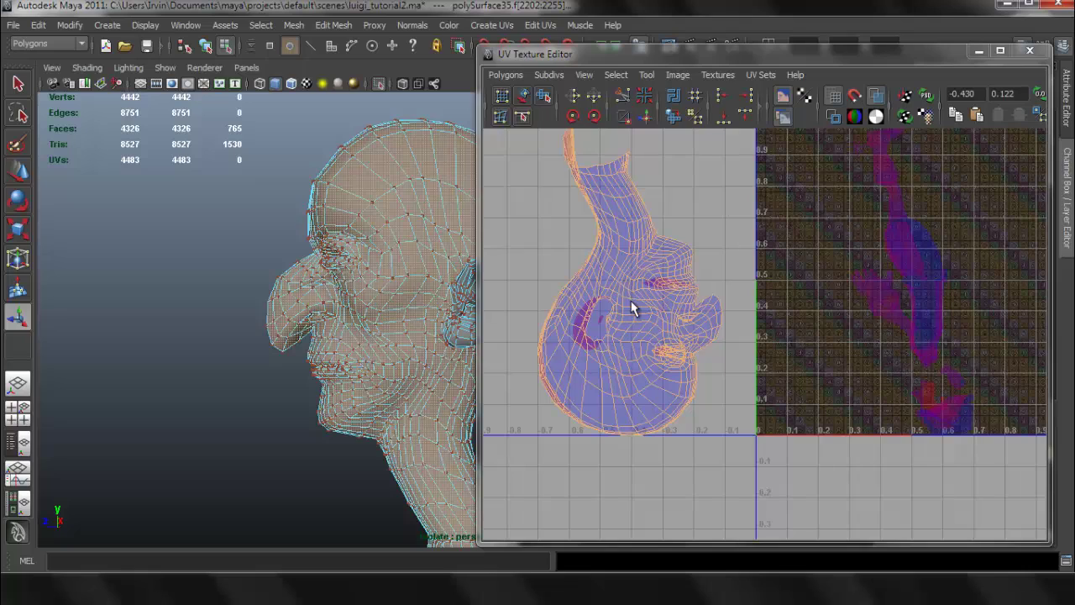
# Step: Reset the Planar Mapping options, fit to Best plane with Keep image width/height ratio enabled, and project the selected head faces
pyautogui.click(486, 26)
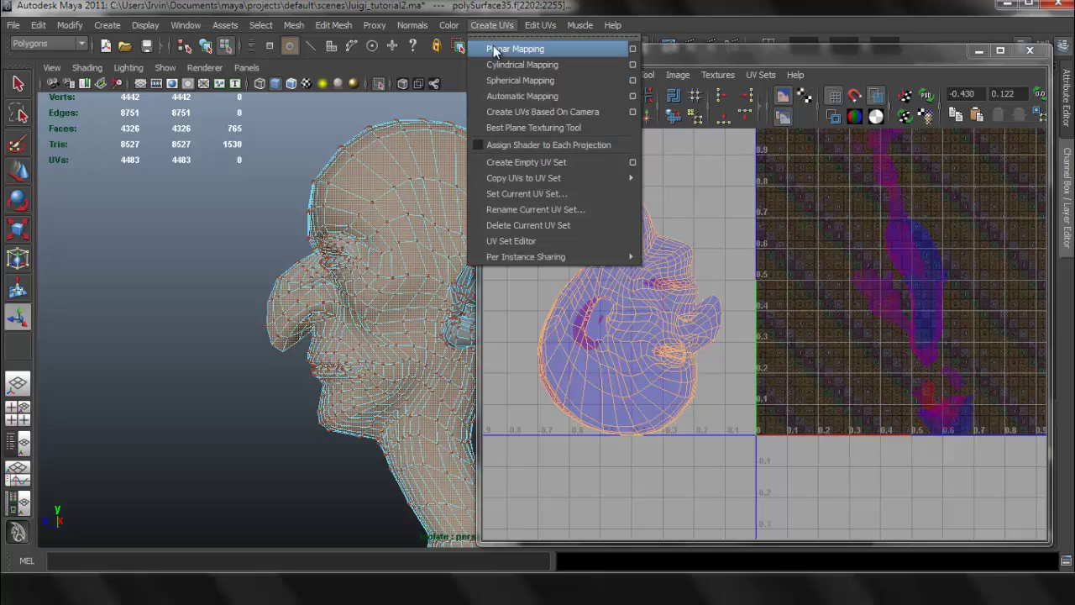
pyautogui.click(632, 50)
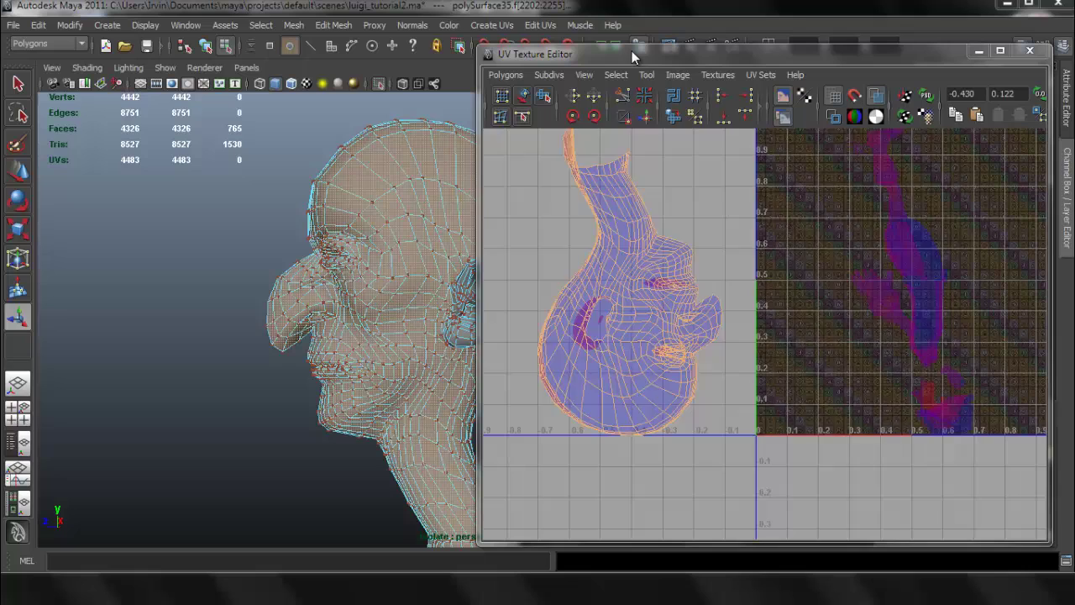
pyautogui.moveTo(635, 143); pyautogui.dragTo(598, 137)
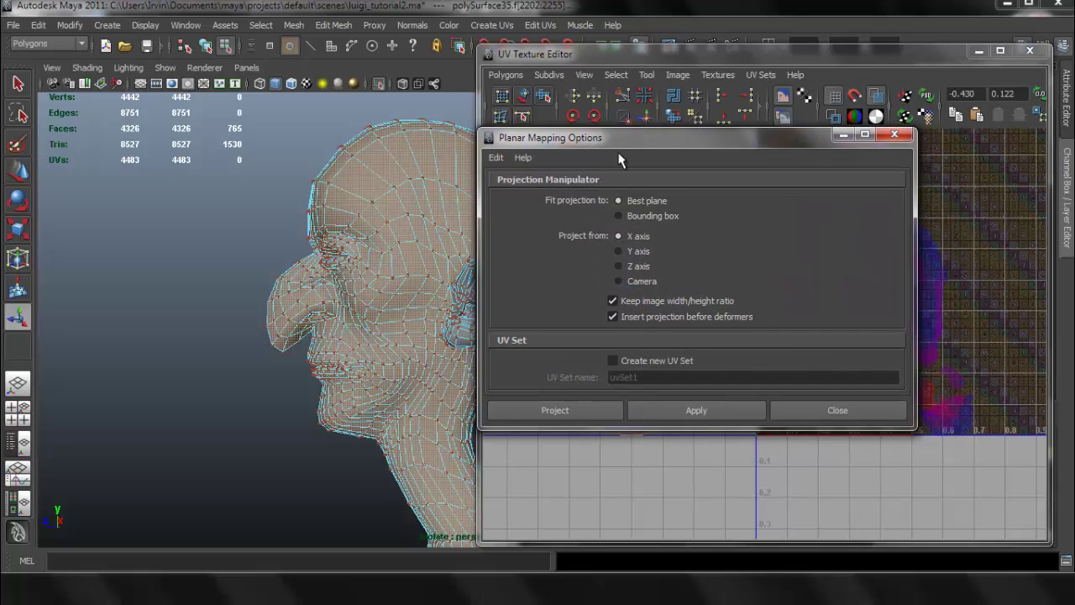
pyautogui.click(497, 157)
pyautogui.click(513, 182)
pyautogui.click(626, 201)
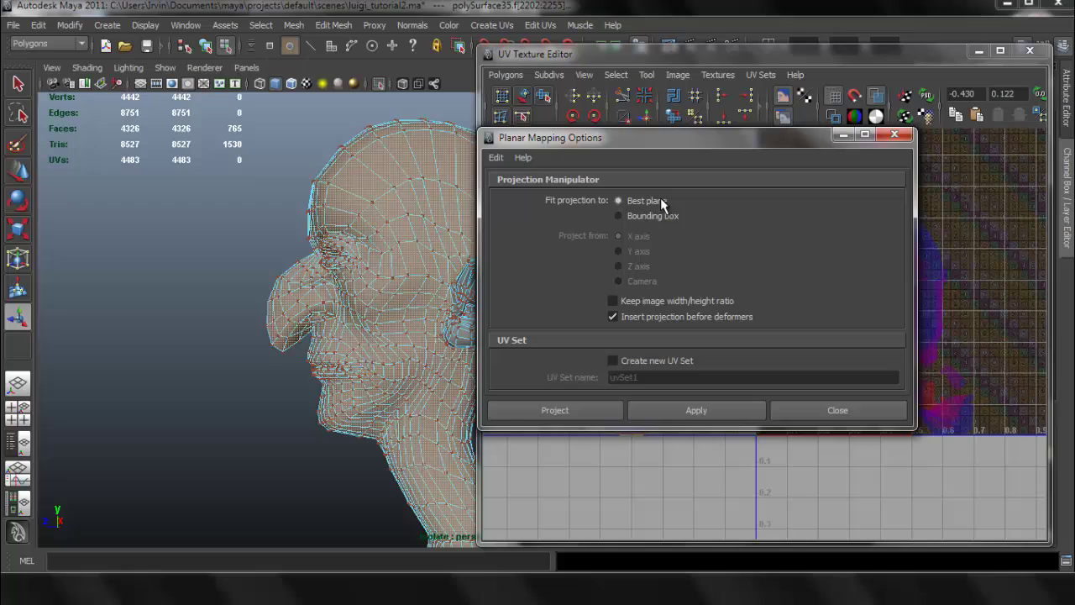
pyautogui.click(613, 300)
pyautogui.click(558, 411)
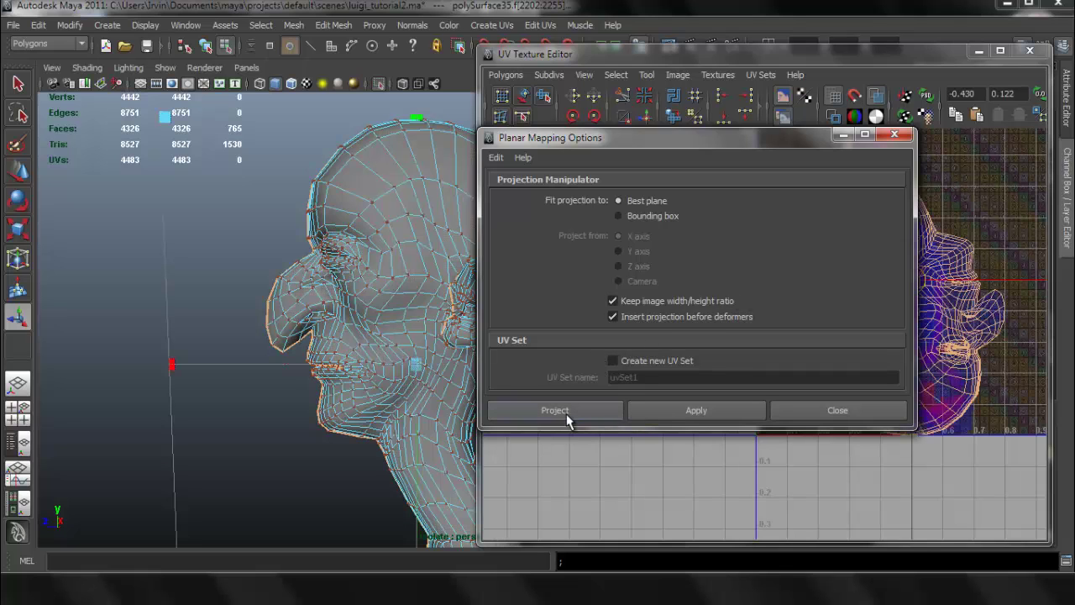
# Step: Move the newly projected head shell horizontally out of the texture square, to the side opposite the separated ear and mouth UVs
pyautogui.keyDown('alt'); pyautogui.moveTo(842, 290); pyautogui.dragTo(704, 312, button='middle'); pyautogui.keyUp('alt')
pyautogui.keyDown('alt'); pyautogui.moveTo(808, 311); pyautogui.dragTo(647, 284, button='right'); pyautogui.keyUp('alt')
pyautogui.keyDown('alt'); pyautogui.moveTo(707, 278); pyautogui.dragTo(625, 279, button='middle'); pyautogui.keyUp('alt')
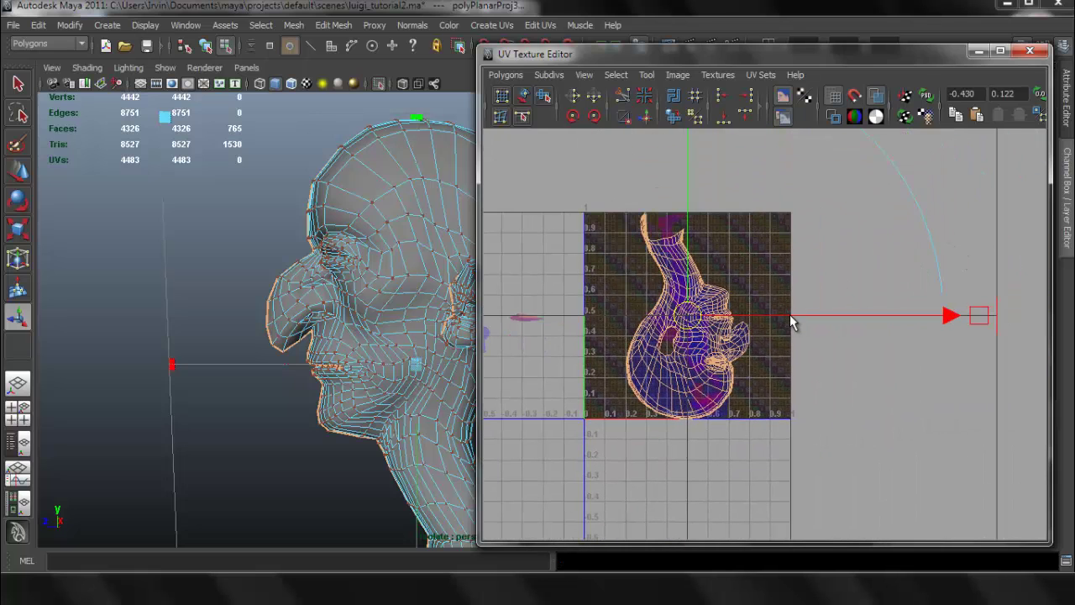
pyautogui.moveTo(792, 319); pyautogui.dragTo(1002, 316)
pyautogui.keyDown('alt'); pyautogui.moveTo(936, 305); pyautogui.dragTo(739, 287, button='middle'); pyautogui.keyUp('alt')
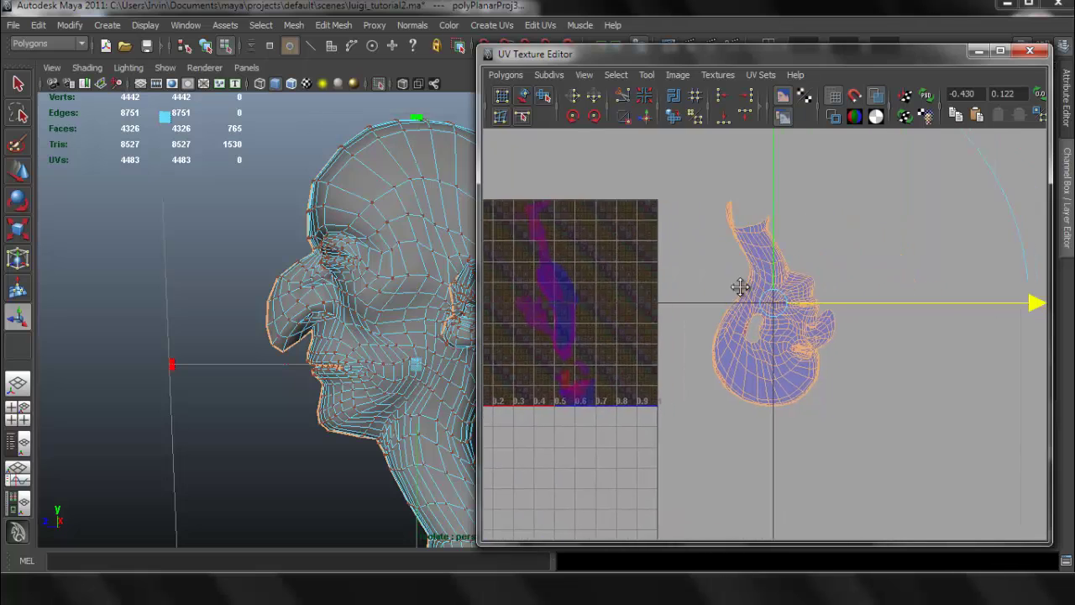
pyautogui.scroll(4, 780, 305)
pyautogui.click(669, 202)
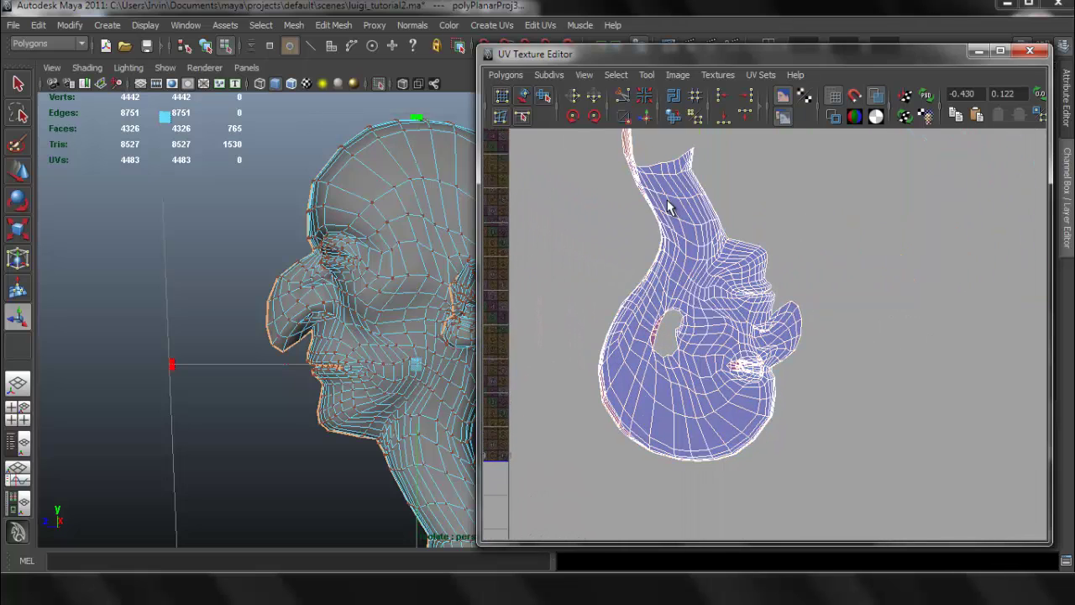
# Step: Select all UVs of the head shell and rotate them 180 degrees clockwise so the head stands upright
pyautogui.moveTo(702, 220); pyautogui.dragTo(765, 219, button='right')
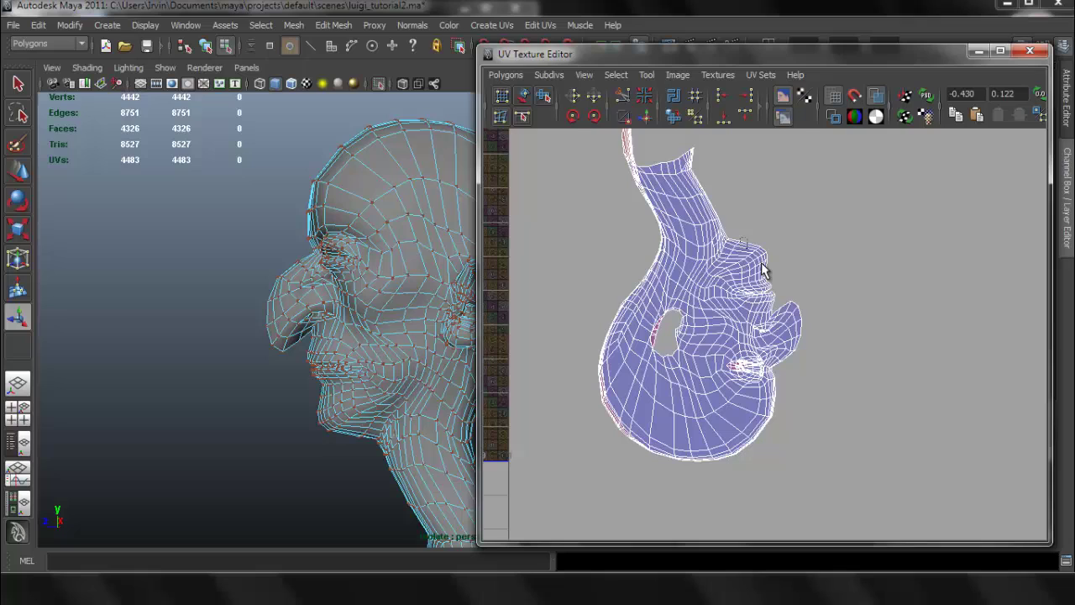
pyautogui.keyDown('ctrl'); pyautogui.moveTo(763, 269); pyautogui.dragTo(808, 245, button='right'); pyautogui.keyUp('ctrl')
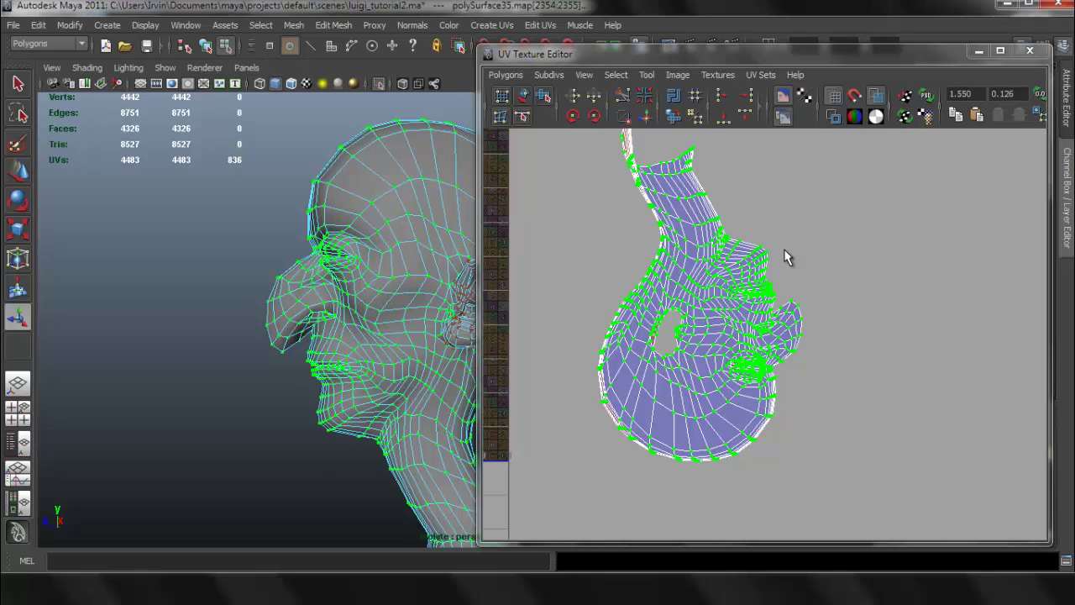
pyautogui.click(594, 117)
pyautogui.click(594, 117)
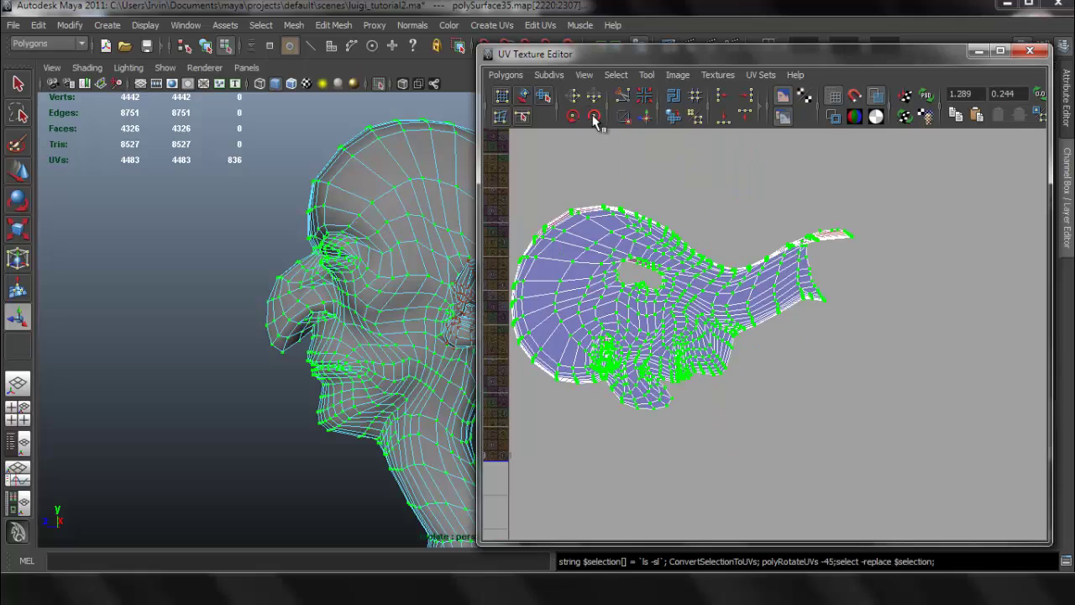
pyautogui.click(594, 118)
pyautogui.click(594, 118)
pyautogui.keyDown('alt'); pyautogui.moveTo(694, 280); pyautogui.dragTo(707, 324, button='middle'); pyautogui.keyUp('alt')
pyautogui.keyDown('alt'); pyautogui.moveTo(371, 270); pyautogui.dragTo(308, 274, button='middle'); pyautogui.keyUp('alt')
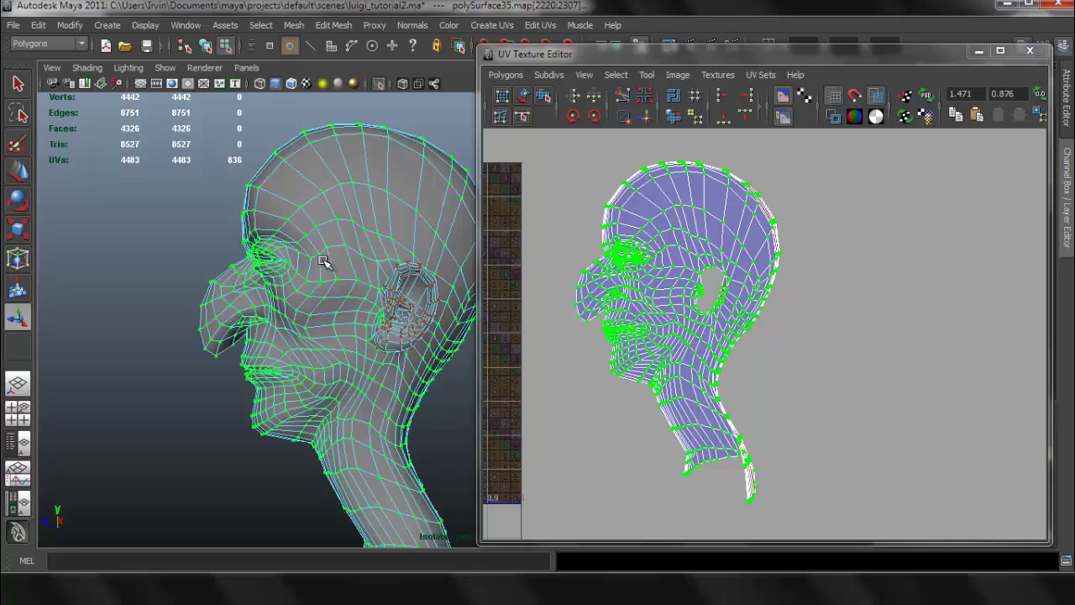
# Step: Turn on textured display and compare the checker pattern on the face and ear with the head's UV shell
pyautogui.press('6')
pyautogui.keyDown('alt'); pyautogui.moveTo(330, 284); pyautogui.dragTo(374, 293); pyautogui.keyUp('alt')
pyautogui.keyDown('alt'); pyautogui.moveTo(292, 280); pyautogui.dragTo(360, 309, button='right'); pyautogui.keyUp('alt')
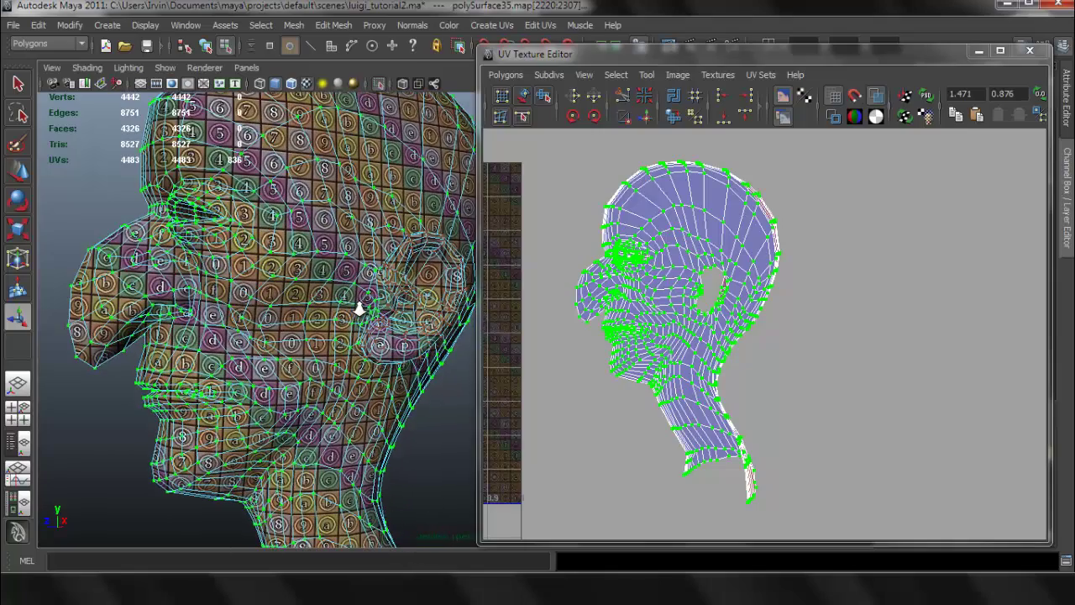
pyautogui.keyDown('alt'); pyautogui.moveTo(775, 304); pyautogui.dragTo(790, 311, button='middle'); pyautogui.keyUp('alt')
pyautogui.keyDown('alt'); pyautogui.moveTo(699, 304); pyautogui.dragTo(714, 314, button='right'); pyautogui.keyUp('alt')
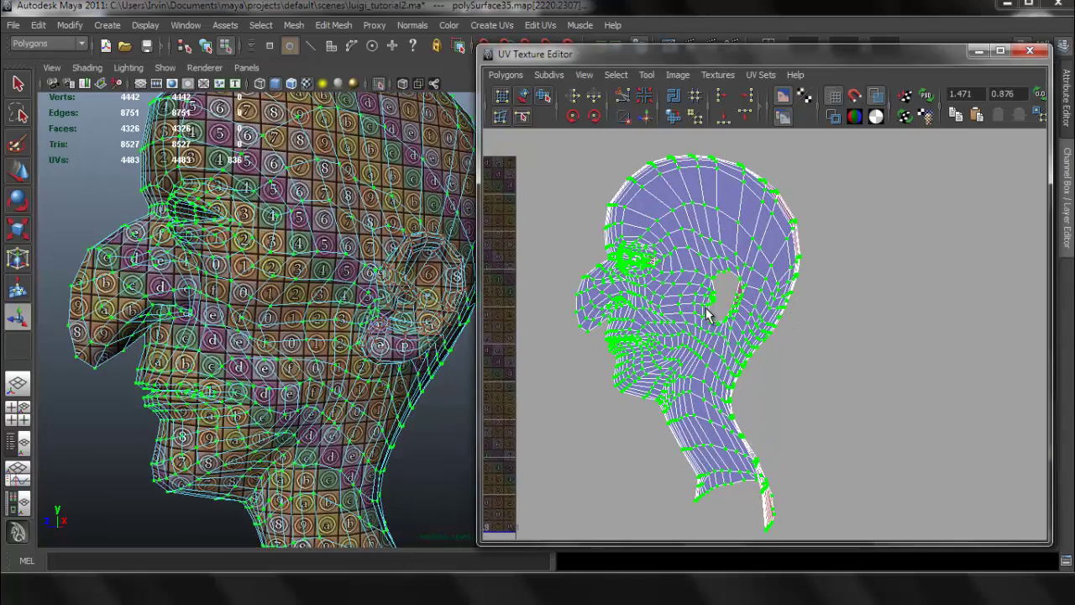
pyautogui.keyDown('alt'); pyautogui.moveTo(708, 309); pyautogui.dragTo(715, 308, button='middle'); pyautogui.keyUp('alt')
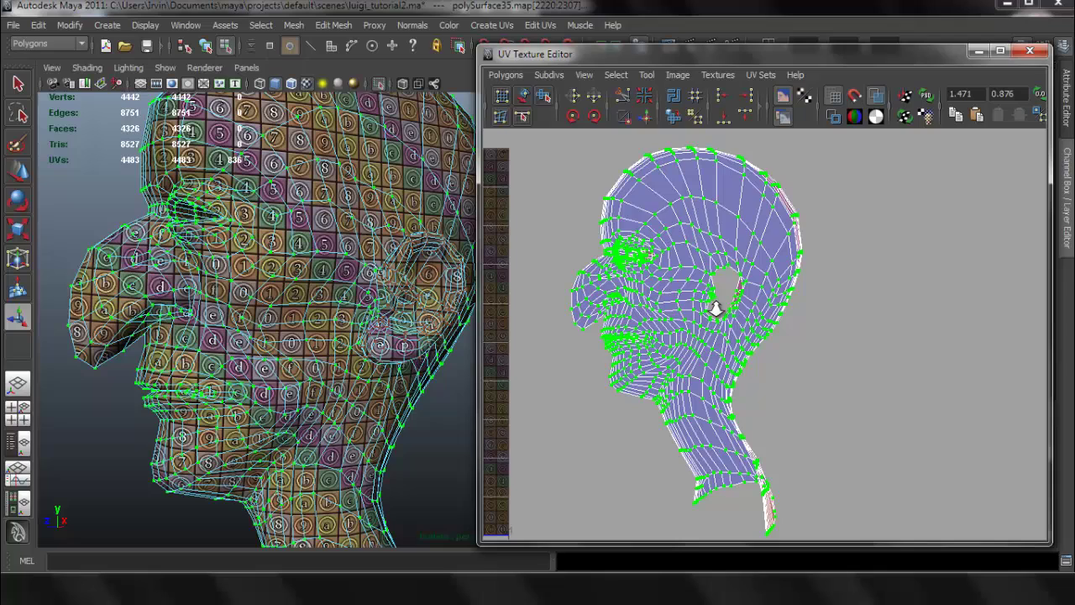
# Step: Unfold all UVs of the head shell in several passes with the Smooth UV Tool
pyautogui.click(647, 76)
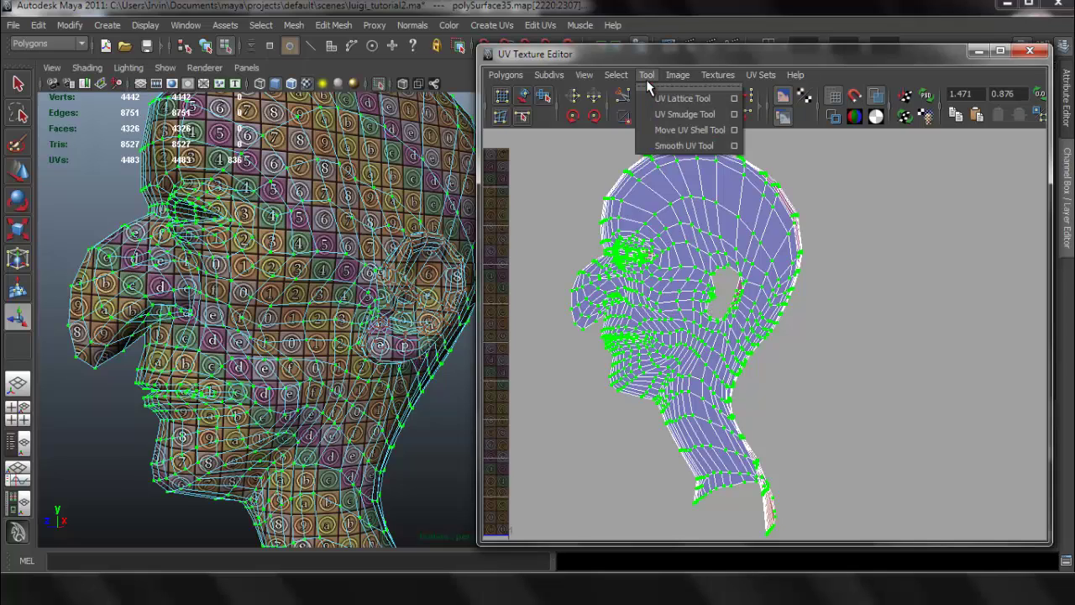
pyautogui.click(682, 146)
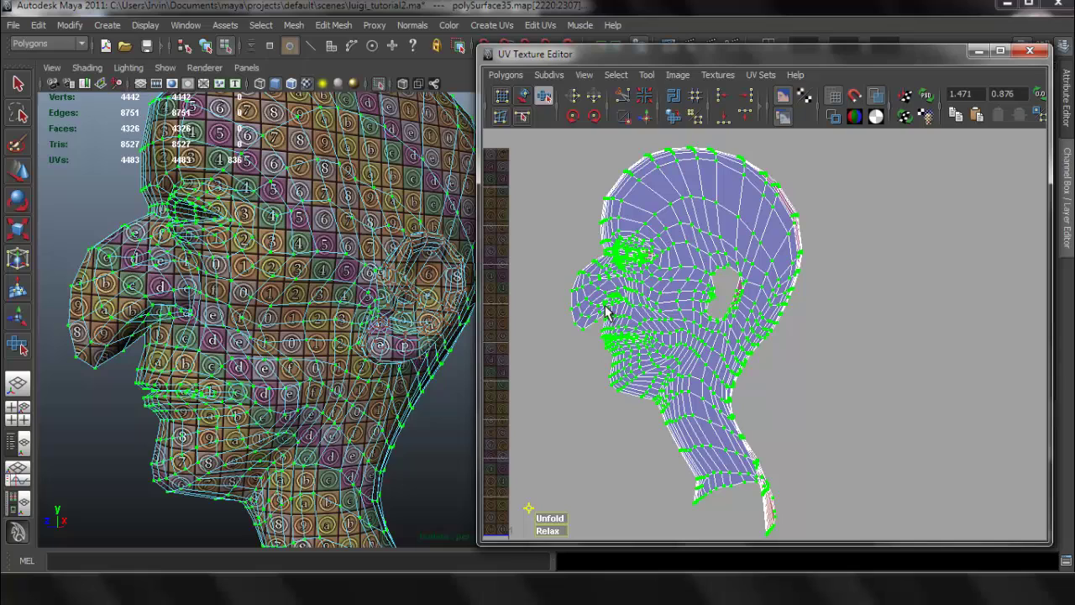
pyautogui.moveTo(530, 508); pyautogui.dragTo(812, 344)
pyautogui.keyDown('alt'); pyautogui.moveTo(680, 280); pyautogui.dragTo(682, 251, button='middle'); pyautogui.keyUp('alt')
pyautogui.keyDown('alt'); pyautogui.moveTo(704, 303); pyautogui.dragTo(748, 310, button='right'); pyautogui.keyUp('alt')
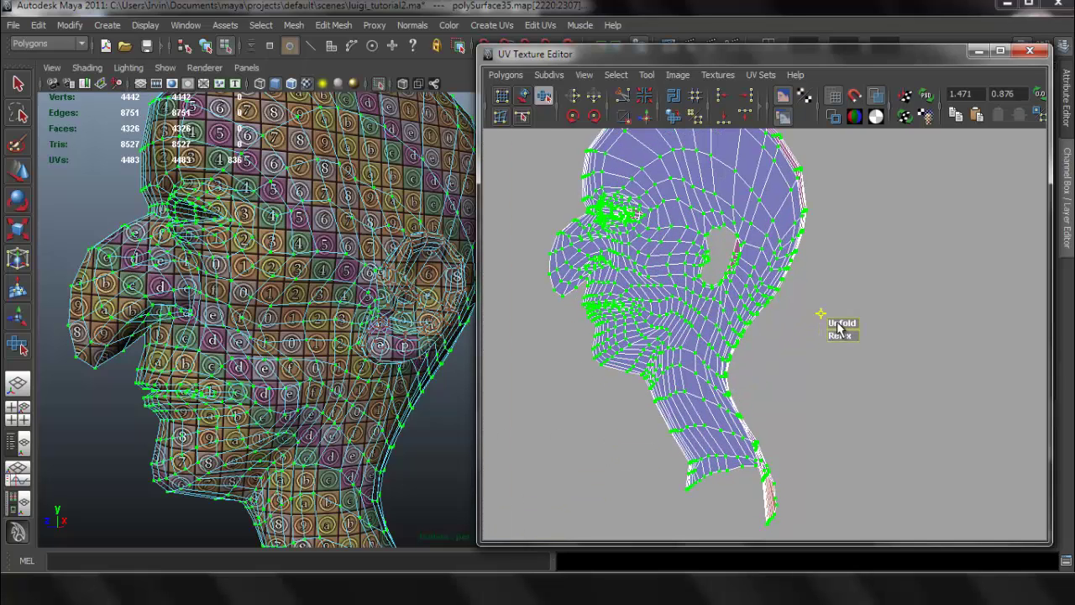
pyautogui.moveTo(841, 325); pyautogui.dragTo(944, 328)
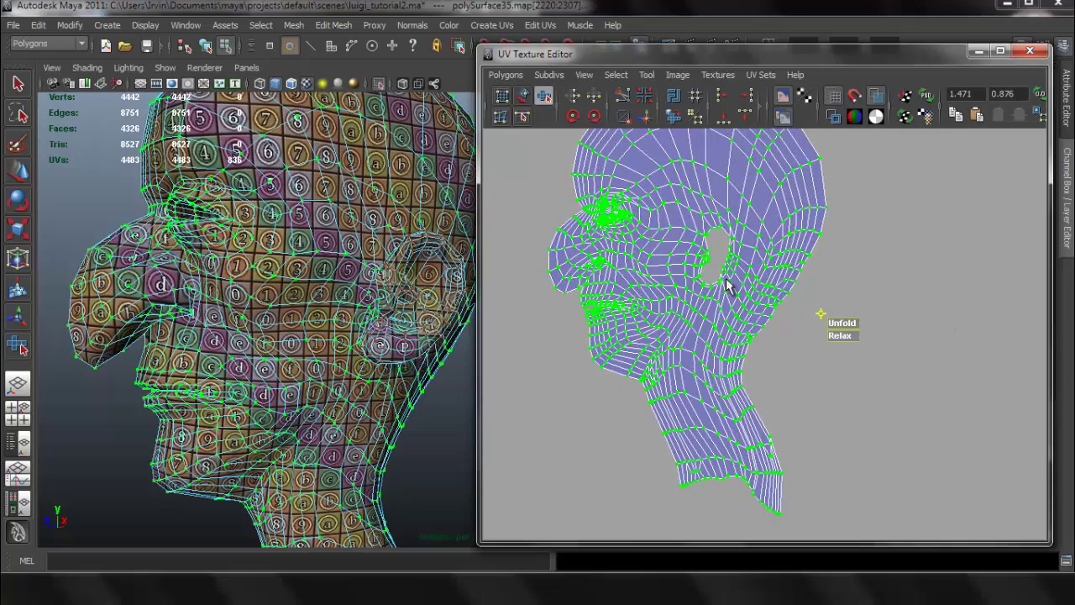
pyautogui.keyDown('alt'); pyautogui.moveTo(729, 281); pyautogui.dragTo(737, 341, button='middle'); pyautogui.keyUp('alt')
pyautogui.moveTo(842, 384); pyautogui.dragTo(964, 398)
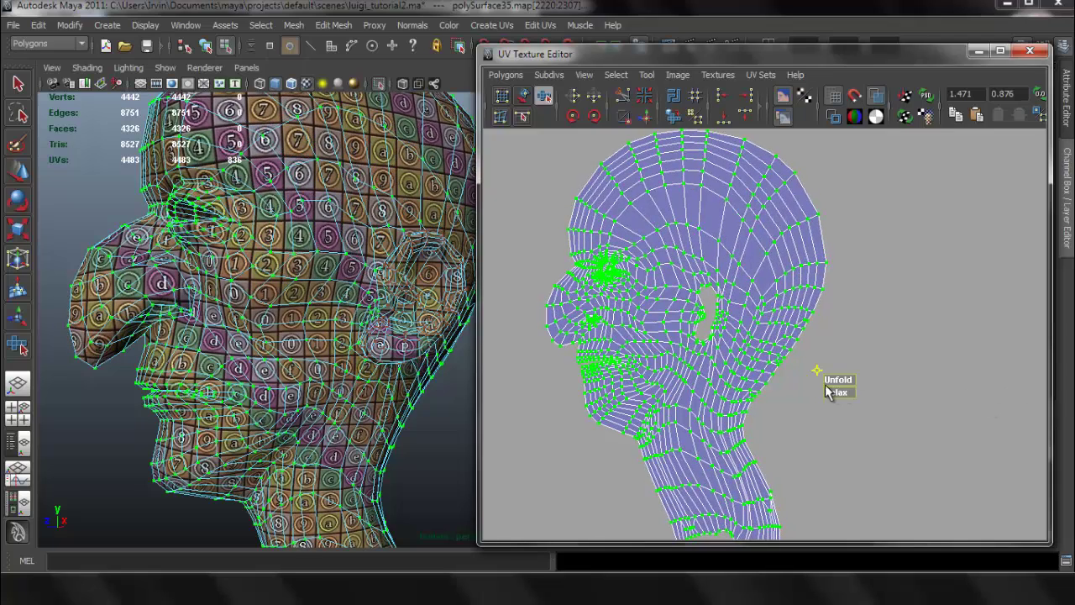
pyautogui.moveTo(837, 380); pyautogui.dragTo(1064, 376)
pyautogui.keyDown('alt'); pyautogui.moveTo(809, 355); pyautogui.dragTo(815, 331, button='middle'); pyautogui.keyUp('alt')
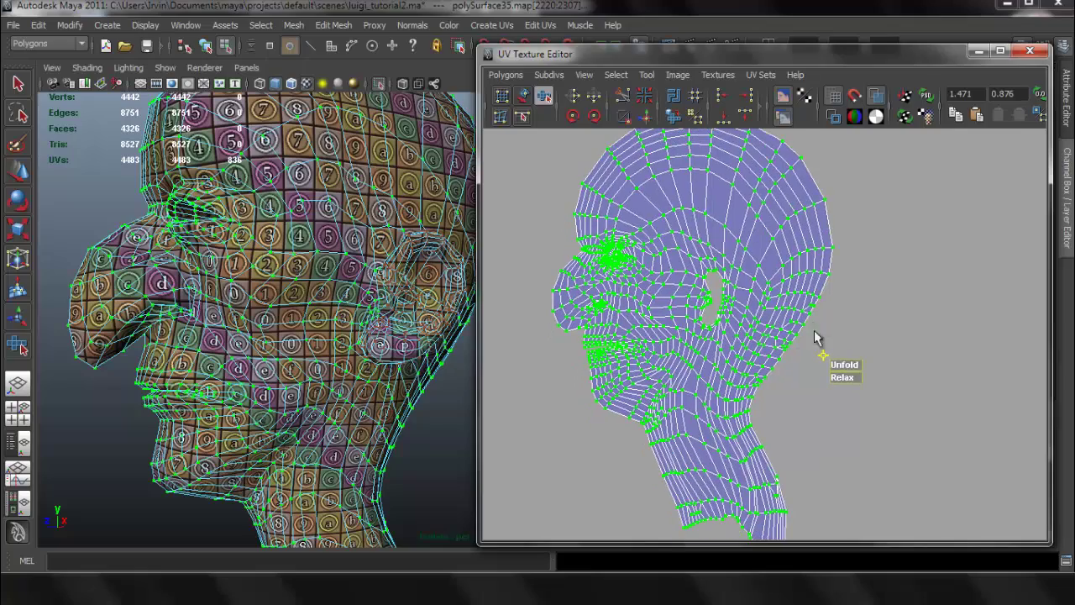
# Step: Examine the unfolded head shell around the face and ear, and the checker pattern on the deselected head around the mouth and eye
pyautogui.scroll(3, 818, 339)
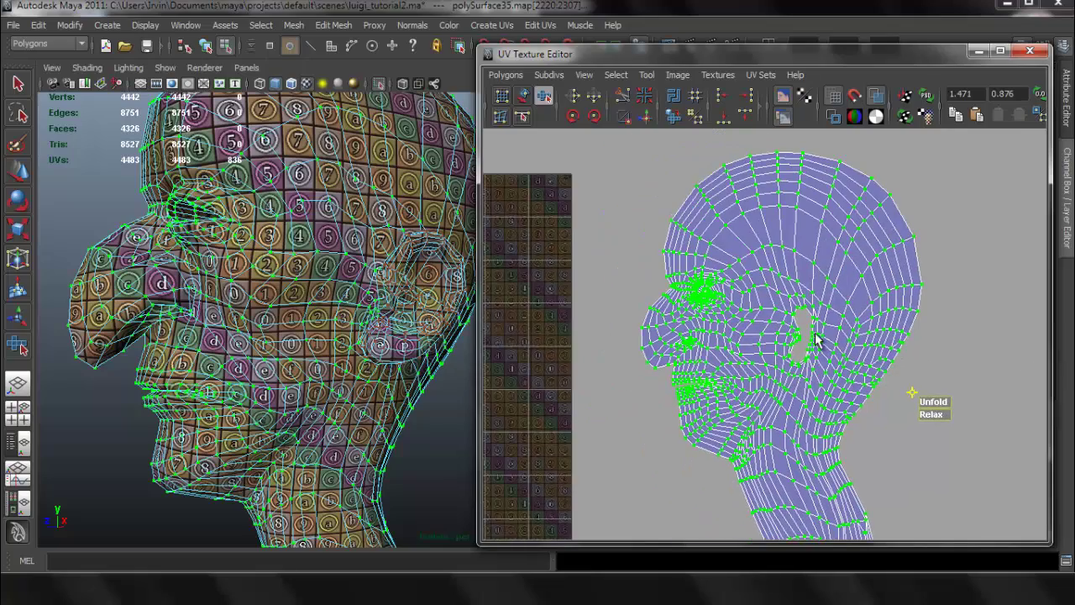
pyautogui.scroll(4, 809, 344)
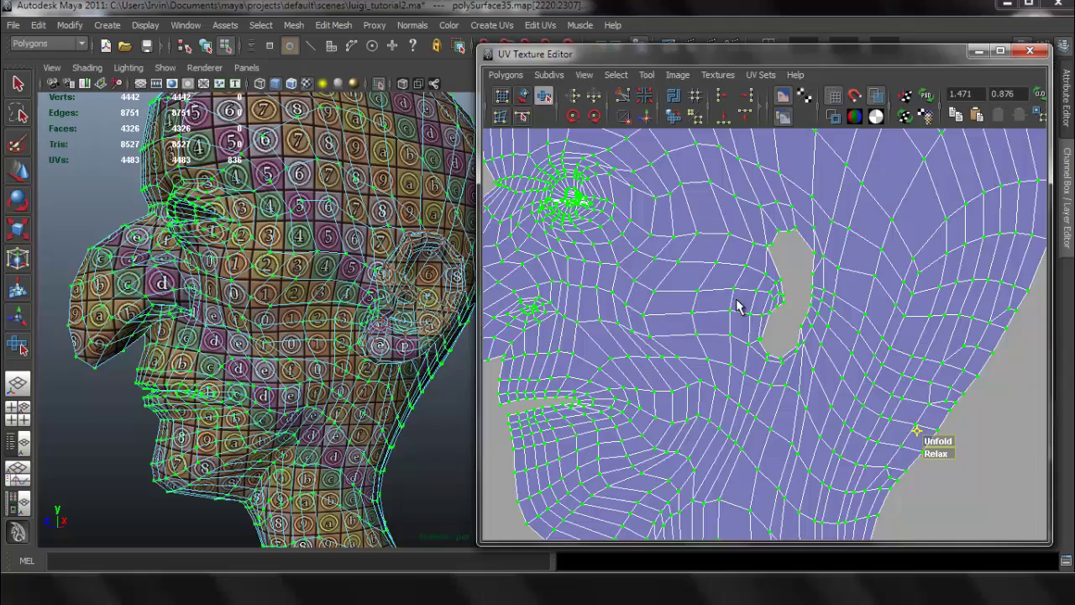
pyautogui.scroll(-3, 737, 307)
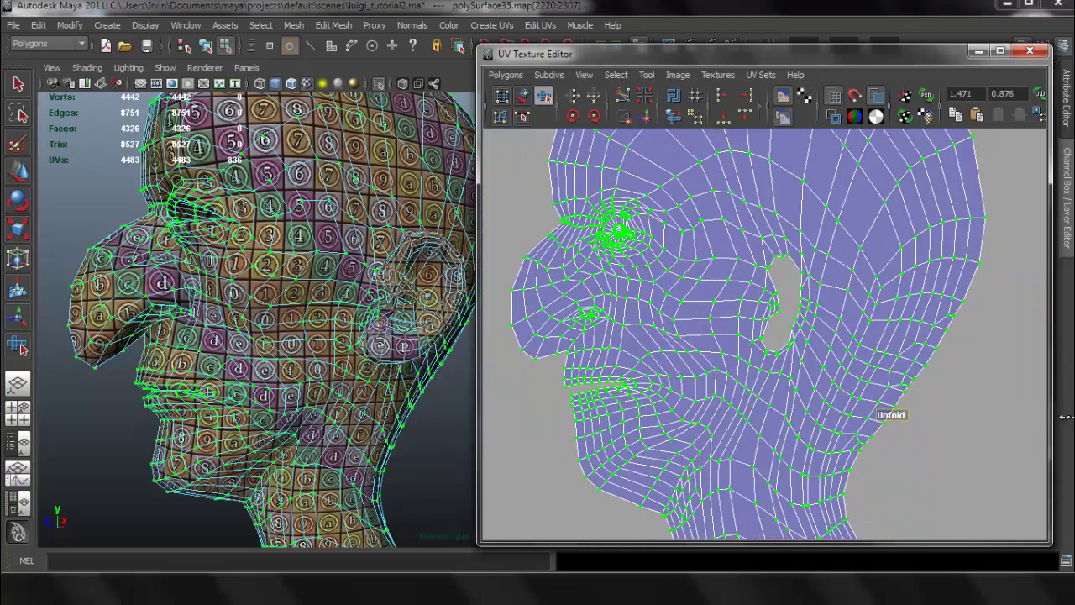
pyautogui.keyDown('alt'); pyautogui.moveTo(383, 395); pyautogui.dragTo(369, 345); pyautogui.keyUp('alt')
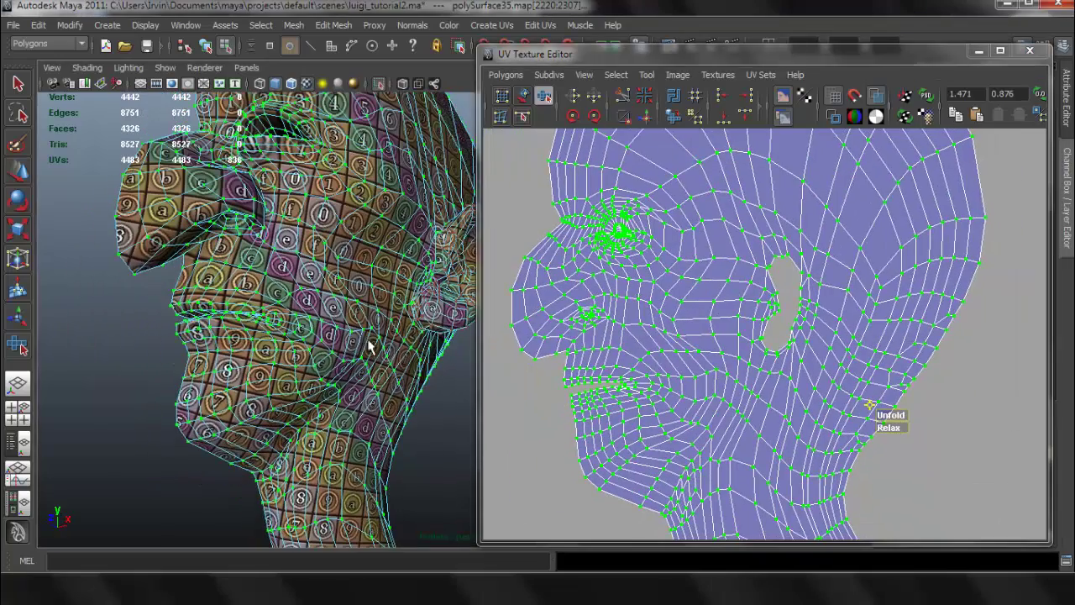
pyautogui.keyDown('alt'); pyautogui.moveTo(346, 328); pyautogui.dragTo(398, 280, button='middle'); pyautogui.keyUp('alt')
pyautogui.moveTo(334, 222); pyautogui.dragTo(371, 205, button='right')
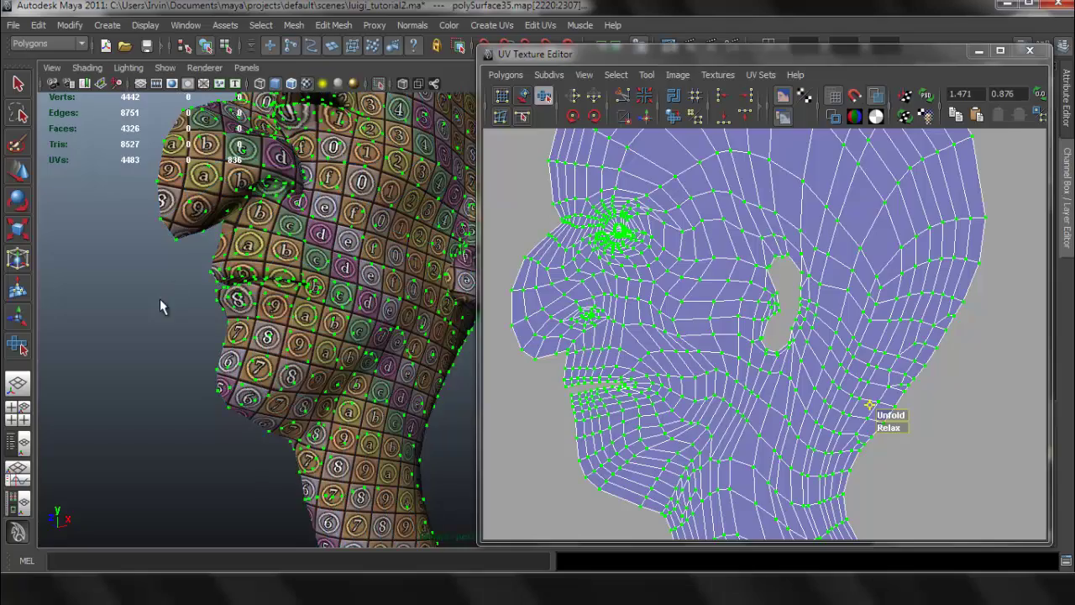
pyautogui.click(159, 298)
pyautogui.moveTo(370, 315)
pyautogui.keyDown('alt'); pyautogui.mouseDown()
pyautogui.moveTo(284, 341)
pyautogui.moveTo(308, 305)
pyautogui.moveTo(353, 320)
pyautogui.moveTo(341, 275)
pyautogui.moveTo(336, 327)
pyautogui.moveTo(356, 371)
pyautogui.moveTo(340, 274)
pyautogui.moveTo(364, 434)
pyautogui.moveTo(336, 277)
pyautogui.moveTo(336, 311)
pyautogui.moveTo(383, 306)
pyautogui.moveTo(356, 319)
pyautogui.moveTo(176, 325)
pyautogui.moveTo(211, 310)
pyautogui.moveTo(231, 355)
pyautogui.moveTo(223, 314)
pyautogui.moveTo(417, 317)
pyautogui.moveTo(385, 304)
pyautogui.moveTo(358, 323)
pyautogui.mouseUp(); pyautogui.keyUp('alt')
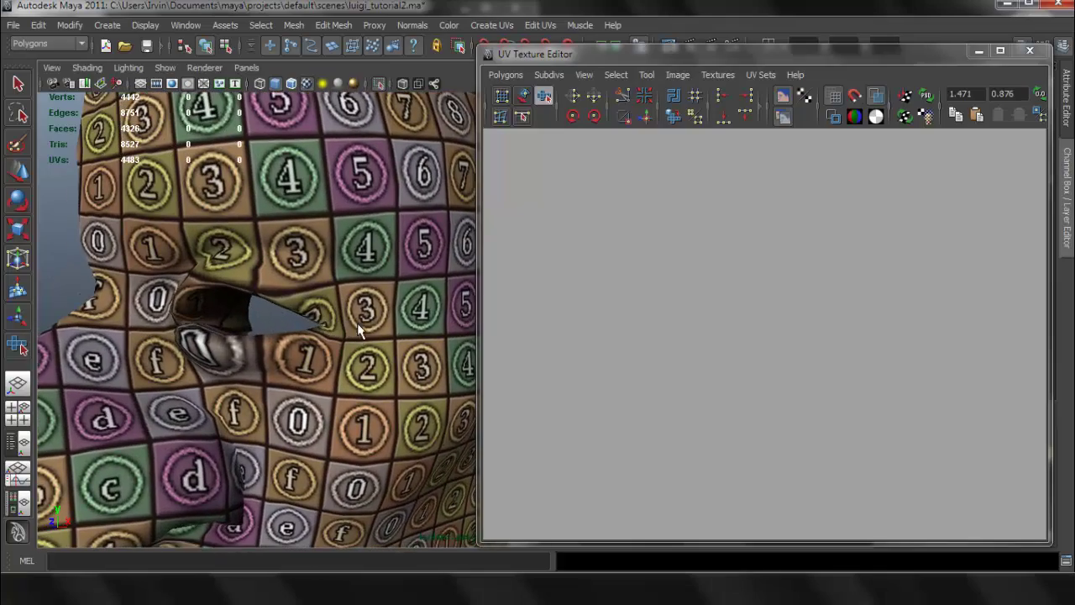
# Step: Select the head's UVs in and around the eye opening and unfold them with the Smooth UV Tool
pyautogui.click(366, 304)
pyautogui.keyDown('alt'); pyautogui.moveTo(721, 278); pyautogui.dragTo(783, 333, button='middle'); pyautogui.keyUp('alt')
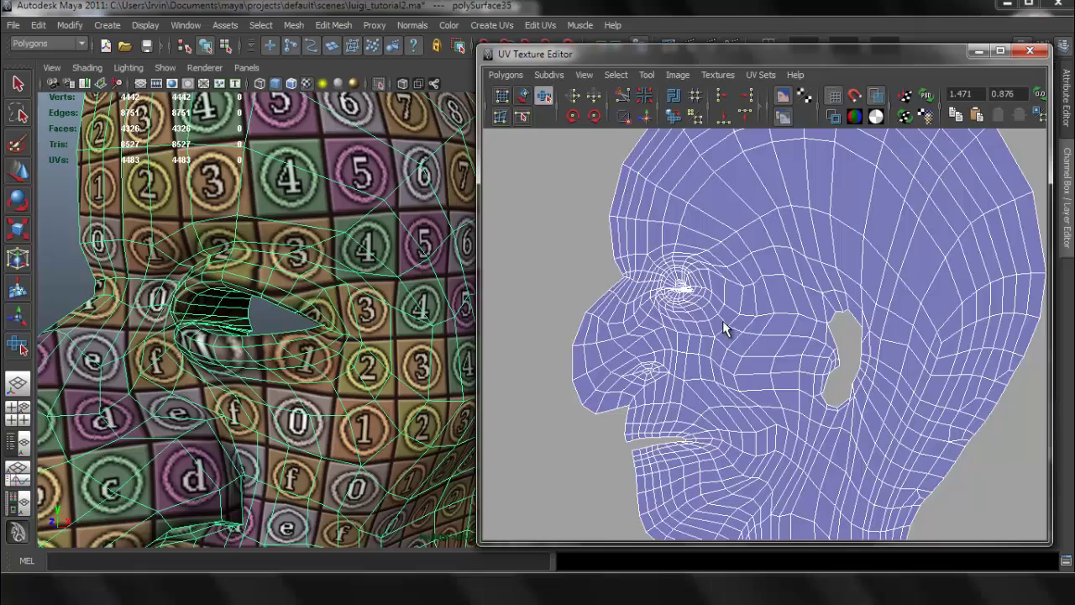
pyautogui.keyDown('alt'); pyautogui.moveTo(647, 274); pyautogui.dragTo(886, 367, button='right'); pyautogui.keyUp('alt')
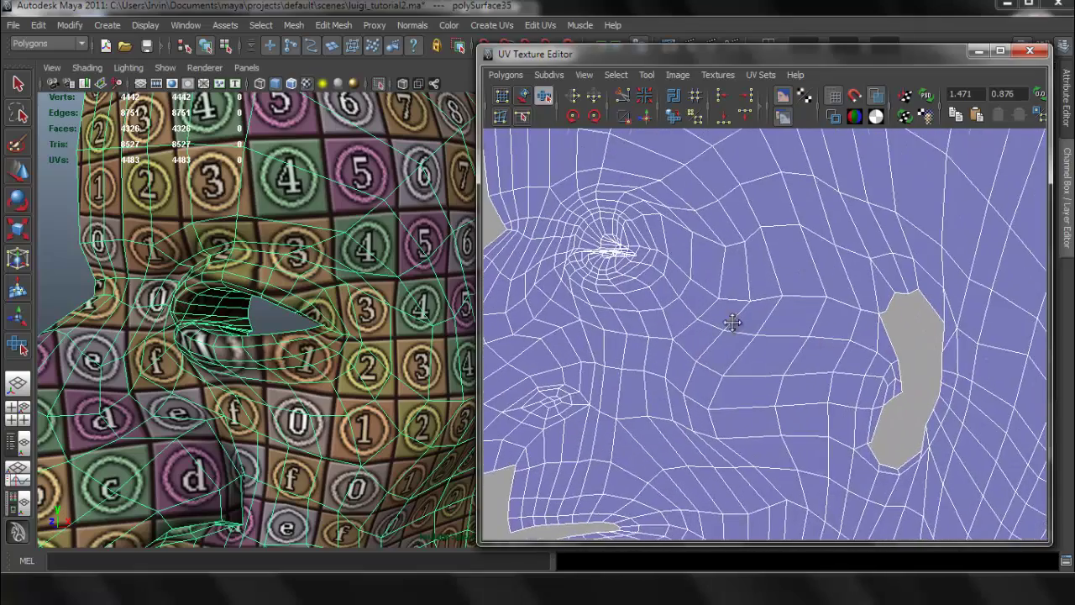
pyautogui.keyDown('alt'); pyautogui.moveTo(735, 324); pyautogui.dragTo(850, 378, button='middle'); pyautogui.keyUp('alt')
pyautogui.scroll(4, 718, 298)
pyautogui.moveTo(654, 278); pyautogui.dragTo(709, 282, button='right')
pyautogui.moveTo(619, 202); pyautogui.dragTo(761, 325)
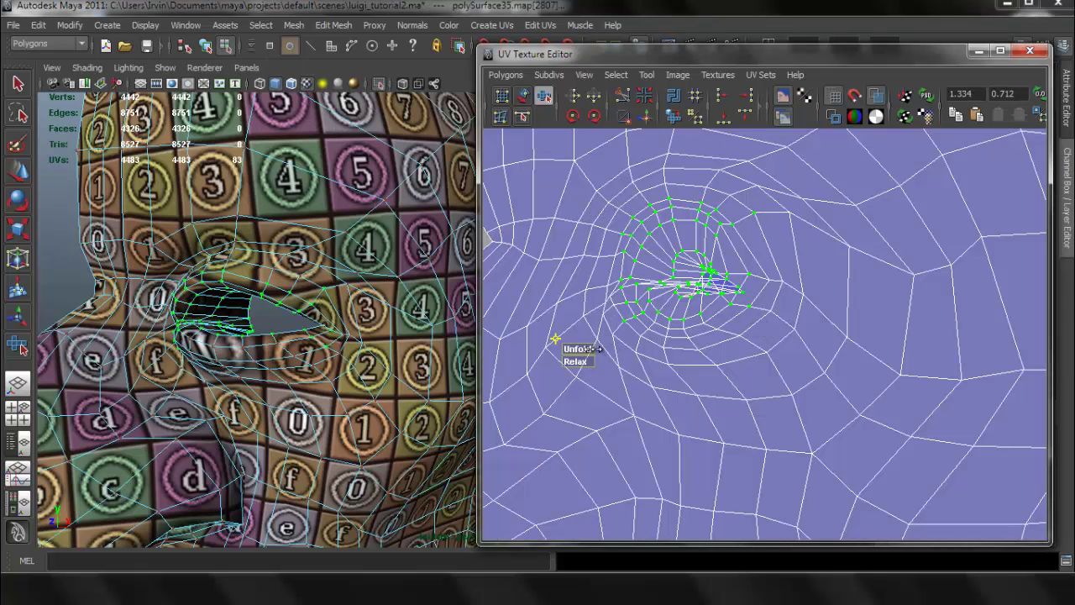
pyautogui.moveTo(588, 349); pyautogui.dragTo(614, 368)
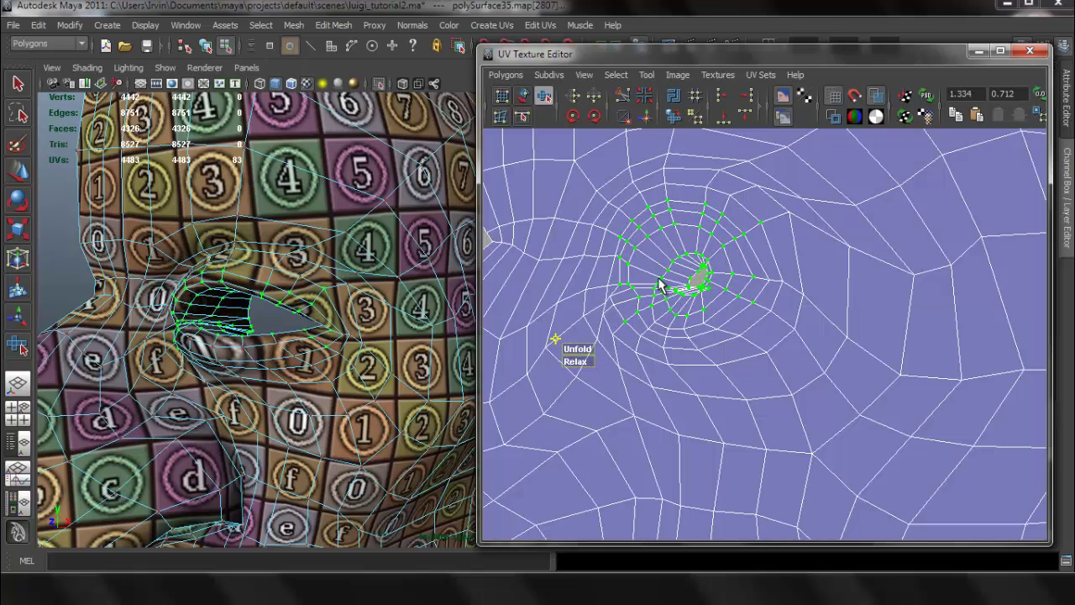
# Step: Shrink the UV selection to the innermost eyelid loops and relax them to open up the eye hole
pyautogui.keyDown('alt'); pyautogui.moveTo(668, 262); pyautogui.dragTo(739, 290, button='right'); pyautogui.keyUp('alt')
pyautogui.keyDown('alt'); pyautogui.moveTo(698, 283); pyautogui.dragTo(739, 305, button='middle'); pyautogui.keyUp('alt')
pyautogui.keyDown('alt'); pyautogui.moveTo(713, 289); pyautogui.dragTo(736, 294, button='right'); pyautogui.keyUp('alt')
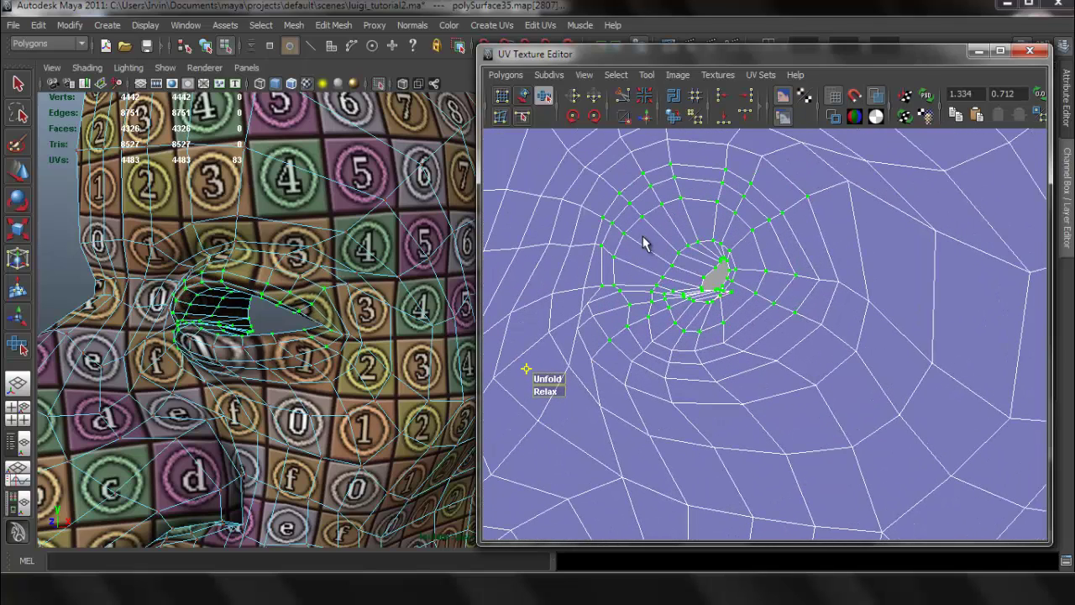
pyautogui.press('ctrl+less')
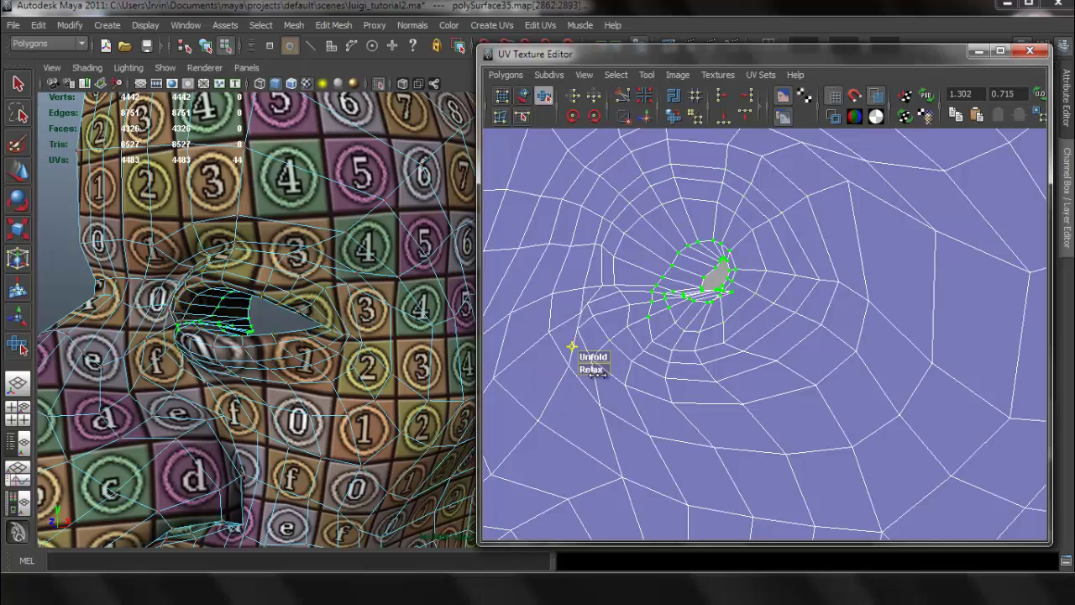
pyautogui.moveTo(593, 371); pyautogui.dragTo(684, 391)
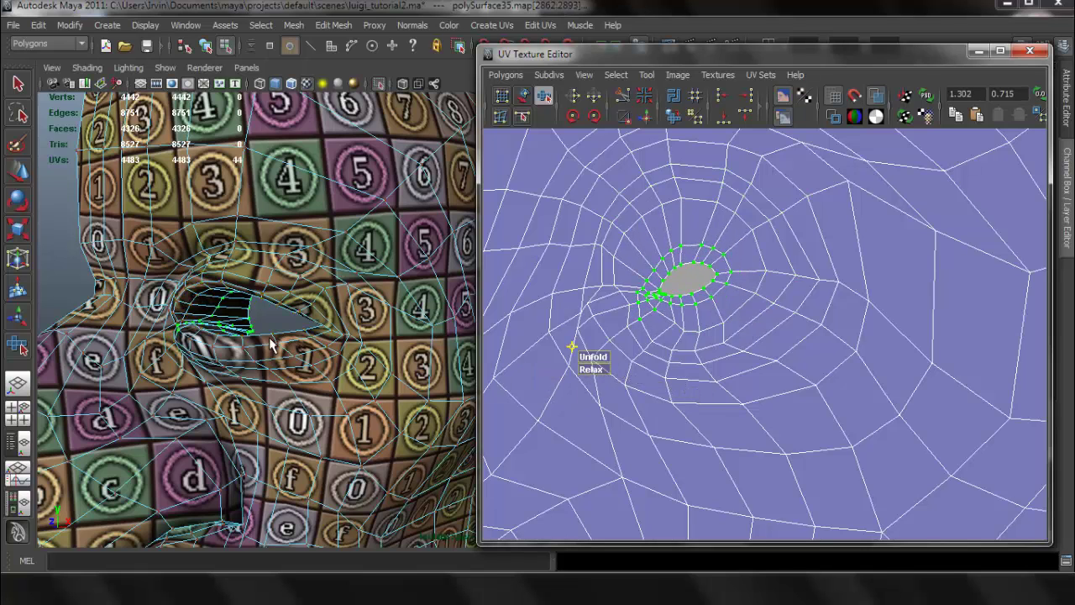
# Step: Grow the eyelid UV selection outward in stages, relax the UVs around the eye at each stage, and clear the selection
pyautogui.keyDown('alt'); pyautogui.moveTo(282, 338); pyautogui.dragTo(406, 329); pyautogui.keyUp('alt')
pyautogui.keyDown('alt'); pyautogui.moveTo(810, 318); pyautogui.dragTo(812, 335, button='middle'); pyautogui.keyUp('alt')
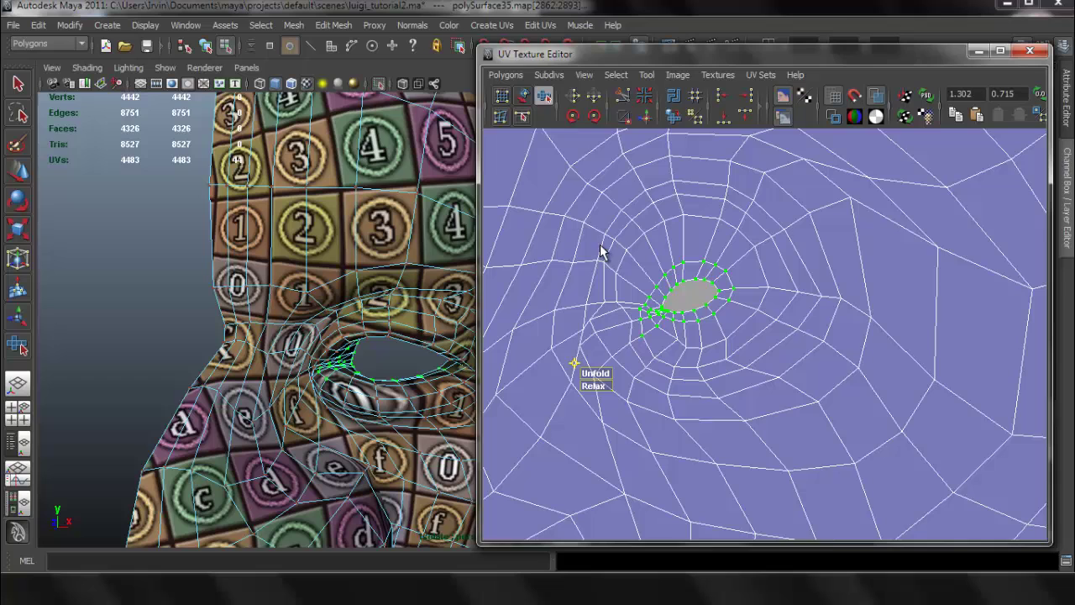
pyautogui.hotkey('ctrl', '>')
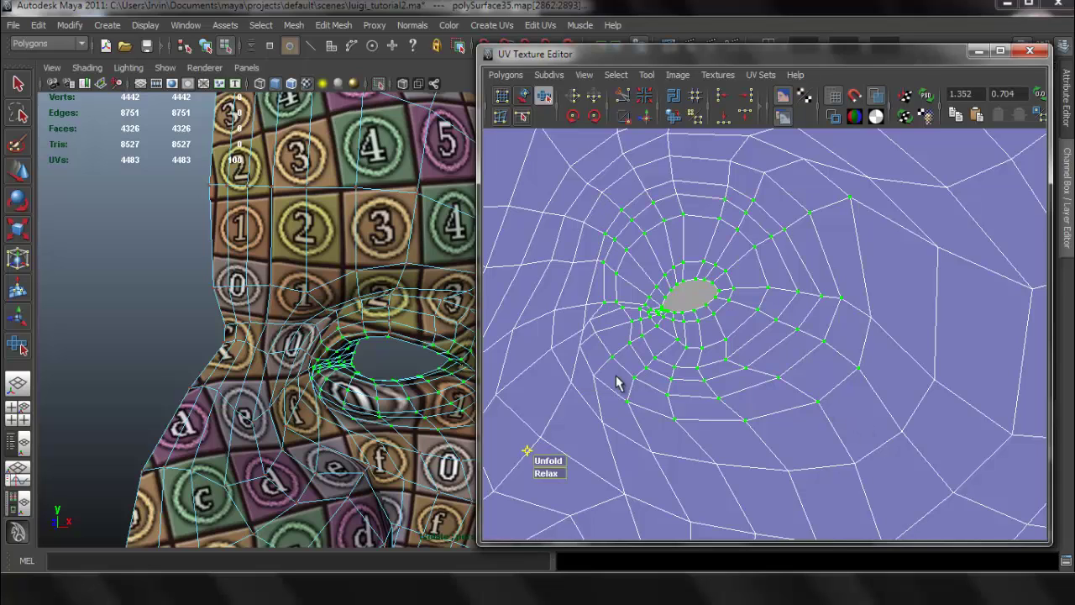
pyautogui.moveTo(559, 477); pyautogui.dragTo(715, 475)
pyautogui.moveTo(387, 340)
pyautogui.keyDown('alt'); pyautogui.mouseDown()
pyautogui.moveTo(348, 333)
pyautogui.moveTo(391, 338)
pyautogui.moveTo(387, 325)
pyautogui.mouseUp(); pyautogui.keyUp('alt')
pyautogui.scroll(-1, 790, 323)
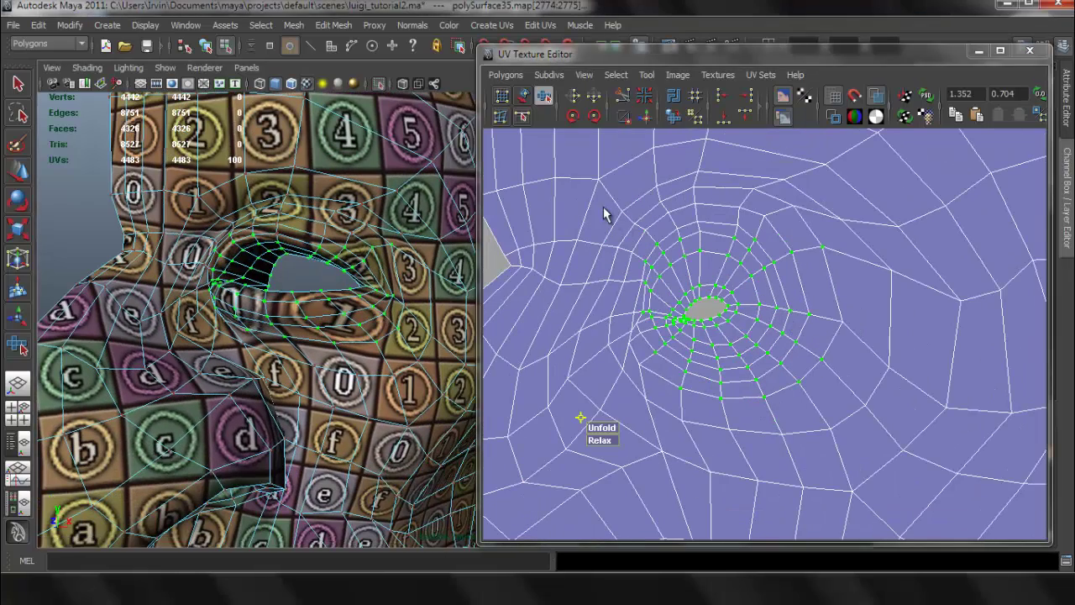
pyautogui.hotkey('ctrl', '>')
pyautogui.moveTo(561, 441); pyautogui.dragTo(605, 442)
pyautogui.scroll(-1, 828, 366)
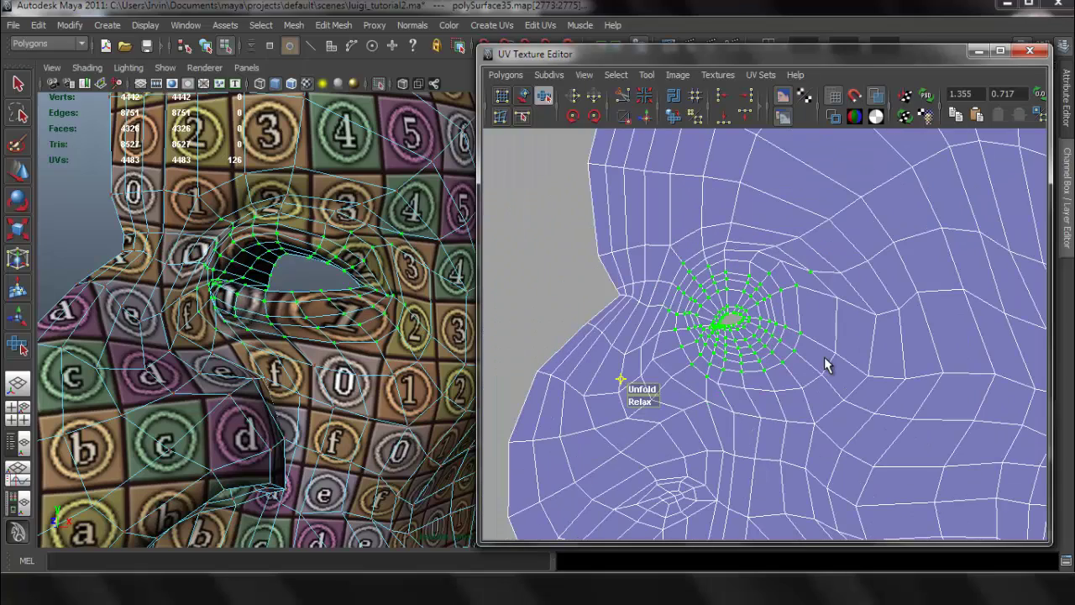
pyautogui.click(588, 261)
# Step: Select the UVs bordering the head shell's ear opening and unfold them
pyautogui.scroll(-2, 828, 308)
pyautogui.keyDown('alt'); pyautogui.moveTo(841, 318); pyautogui.dragTo(739, 312, button='middle'); pyautogui.keyUp('alt')
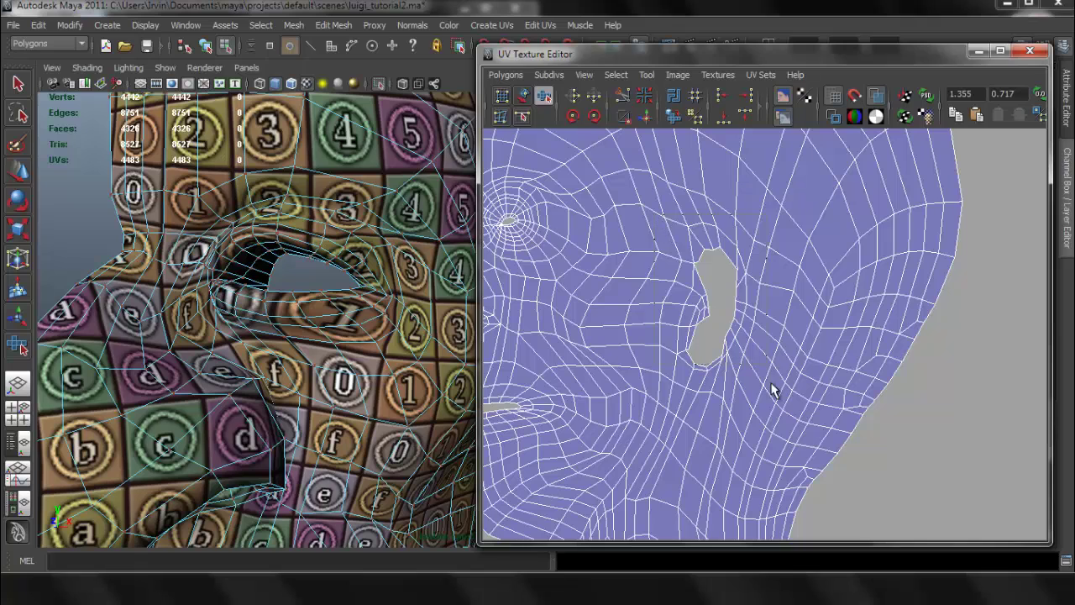
pyautogui.moveTo(771, 384); pyautogui.dragTo(772, 405)
pyautogui.moveTo(643, 412); pyautogui.dragTo(714, 419)
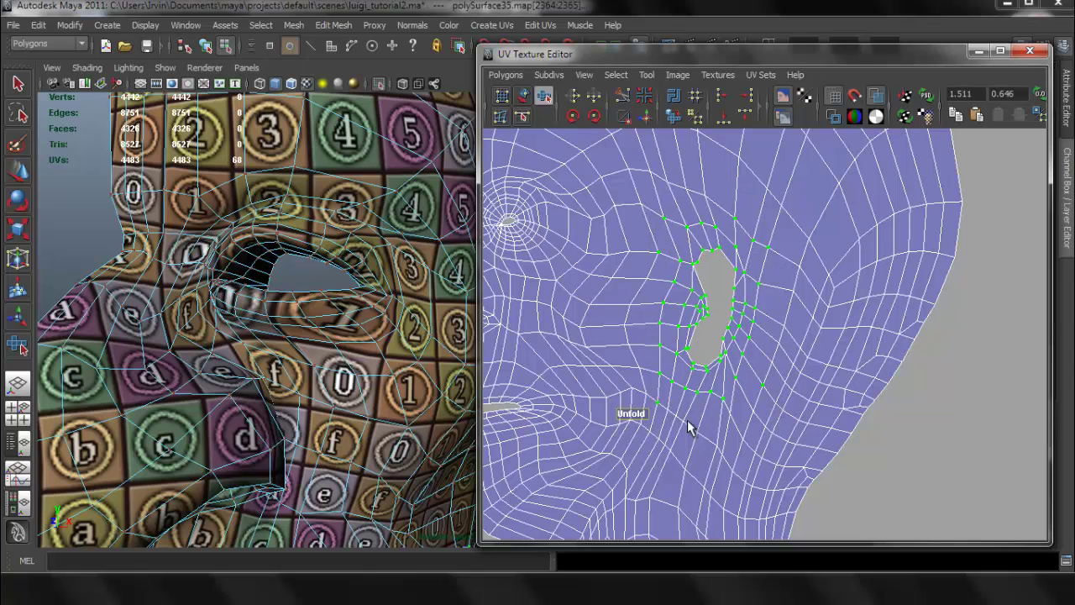
# Step: Try relaxing the UVs around the ear opening, undo the relax, and clear the selection
pyautogui.moveTo(636, 429); pyautogui.dragTo(664, 430)
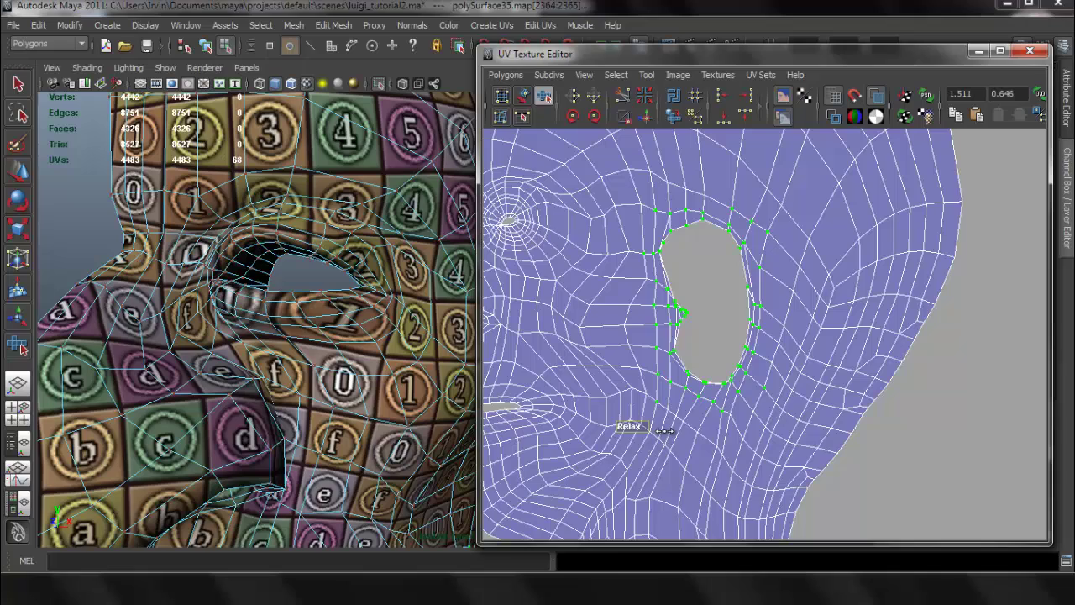
pyautogui.hotkey('ctrl', 'z')
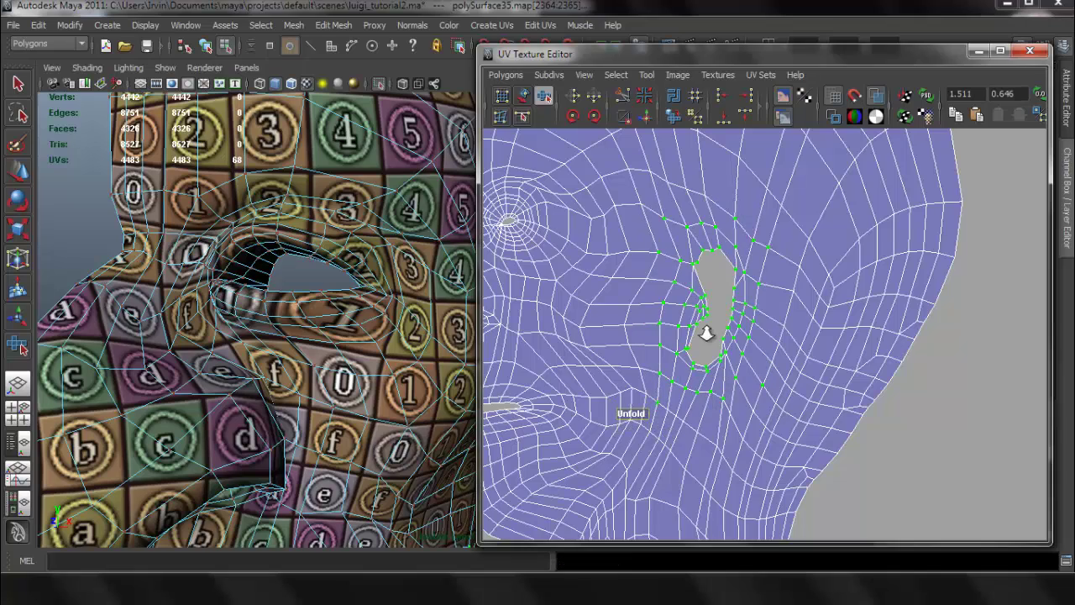
pyautogui.scroll(-5, 706, 333)
pyautogui.click(897, 374)
# Step: Compare the nose, mouth and eye areas of the head shell with the checker pattern on the model
pyautogui.keyDown('alt'); pyautogui.moveTo(657, 332); pyautogui.dragTo(739, 326, button='middle'); pyautogui.keyUp('alt')
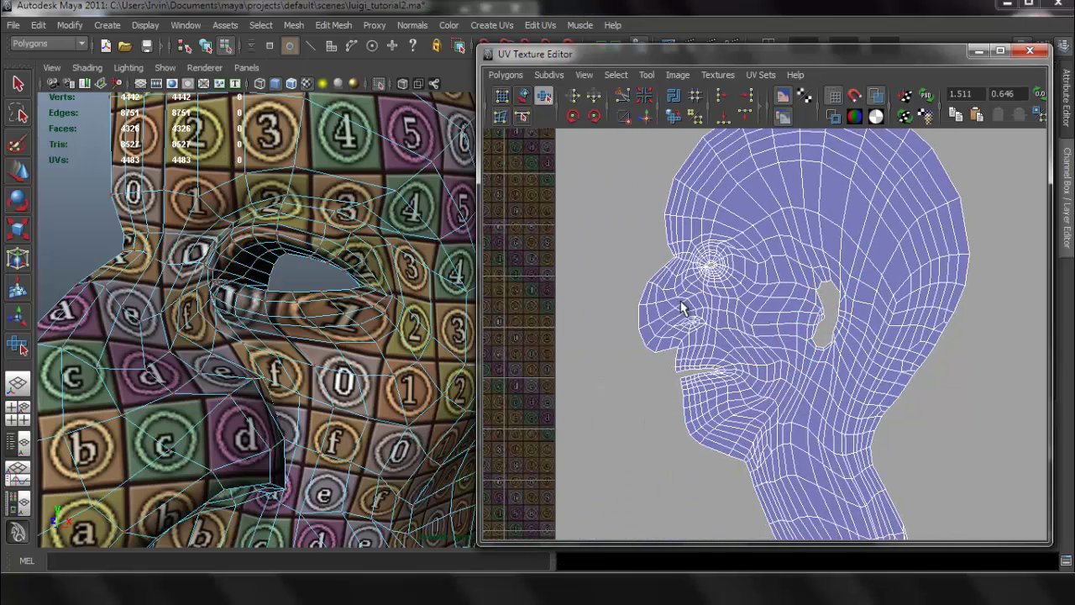
pyautogui.scroll(5, 679, 300)
pyautogui.keyDown('alt'); pyautogui.moveTo(679, 300); pyautogui.dragTo(808, 334, button='middle'); pyautogui.keyUp('alt')
pyautogui.scroll(3, 673, 318)
pyautogui.keyDown('alt'); pyautogui.moveTo(348, 398); pyautogui.dragTo(313, 287); pyautogui.keyUp('alt')
pyautogui.keyDown('alt'); pyautogui.moveTo(312, 289); pyautogui.dragTo(313, 328, button='middle'); pyautogui.keyUp('alt')
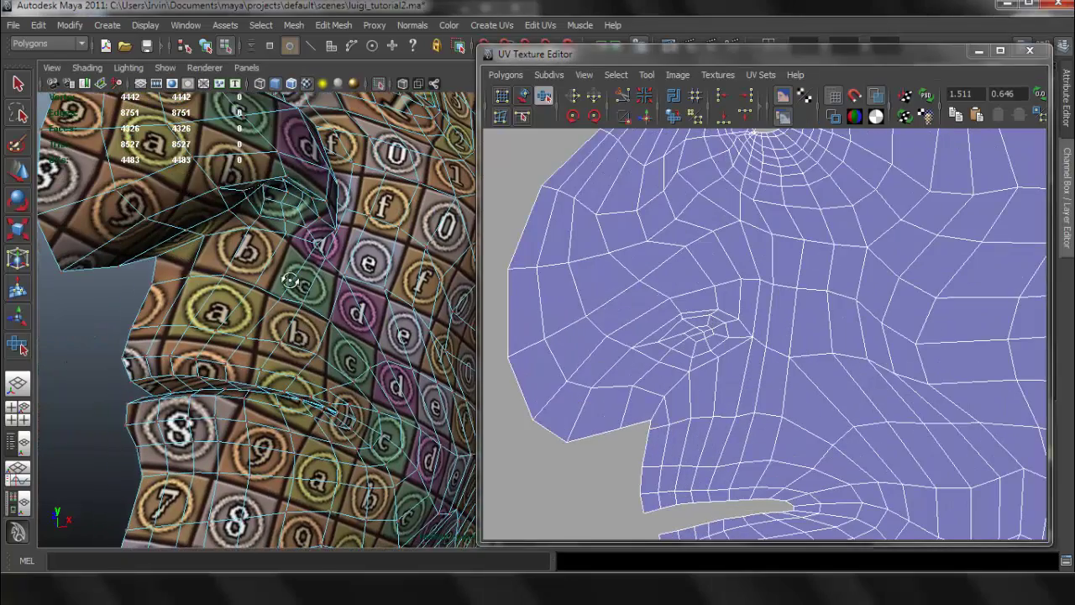
pyautogui.keyDown('alt'); pyautogui.moveTo(290, 280); pyautogui.dragTo(290, 281); pyautogui.keyUp('alt')
pyautogui.scroll(-8, 775, 345)
pyautogui.keyDown('alt'); pyautogui.moveTo(898, 363); pyautogui.dragTo(771, 299, button='middle'); pyautogui.keyUp('alt')
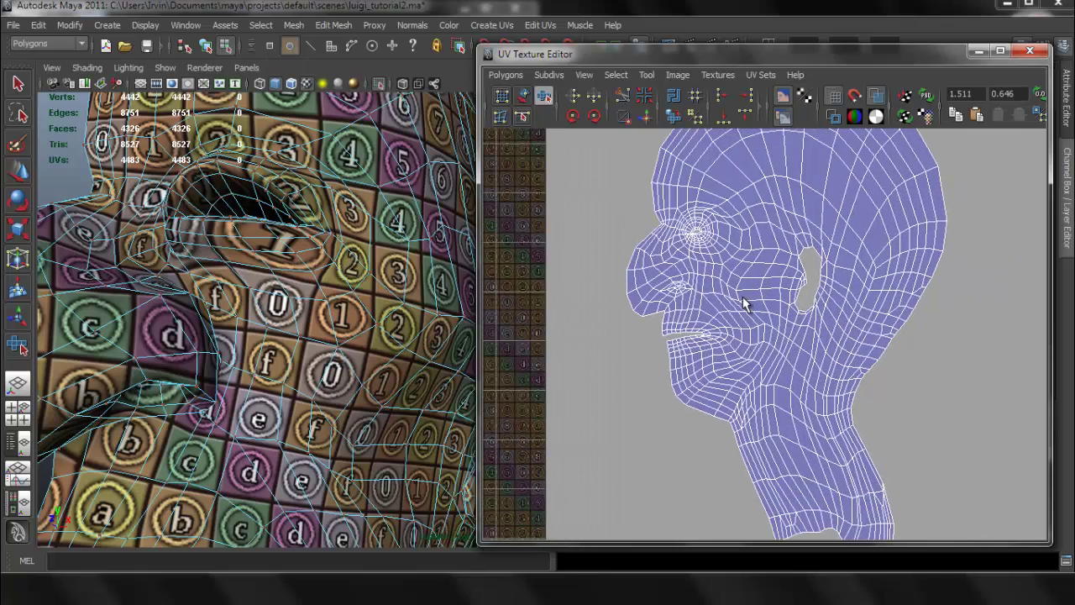
pyautogui.scroll(-3, 815, 307)
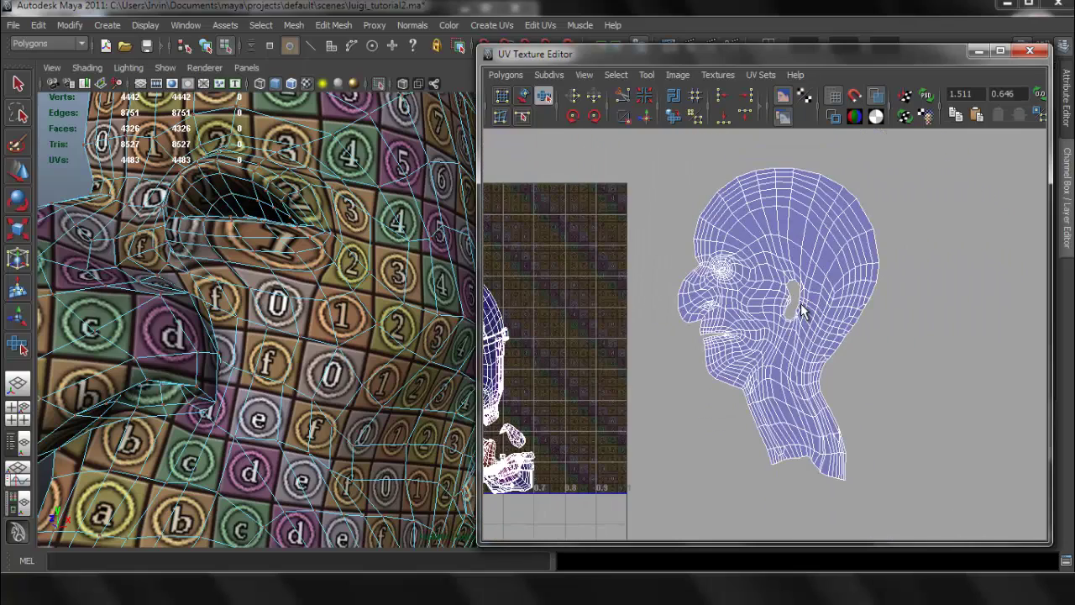
pyautogui.keyDown('alt'); pyautogui.moveTo(287, 283); pyautogui.dragTo(101, 210, button='right'); pyautogui.keyUp('alt')
pyautogui.keyDown('alt'); pyautogui.moveTo(272, 295); pyautogui.dragTo(201, 281); pyautogui.keyUp('alt')
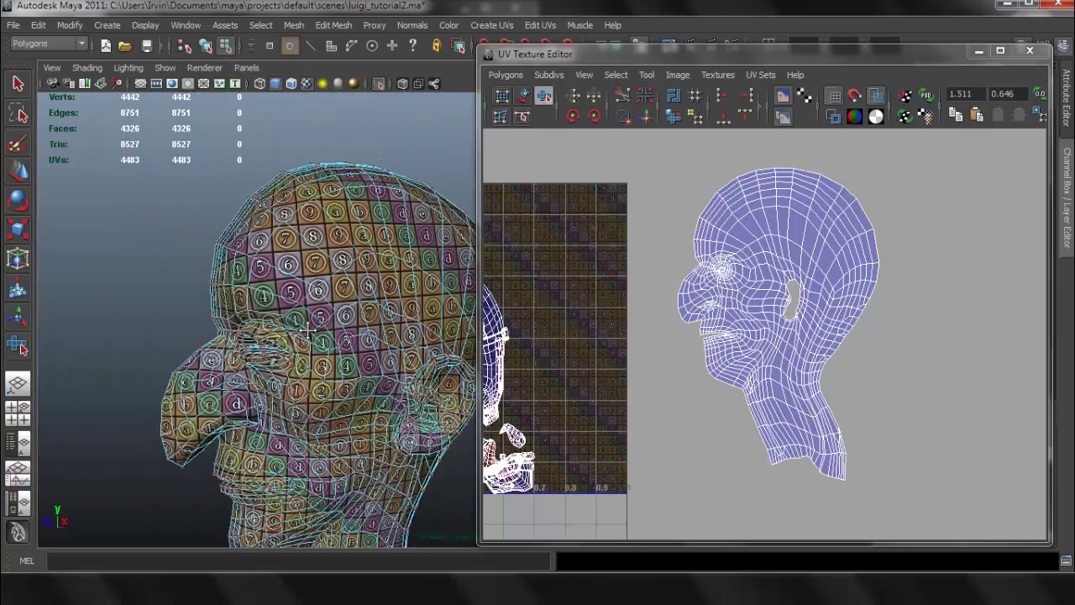
pyautogui.keyDown('alt'); pyautogui.moveTo(399, 397); pyautogui.dragTo(326, 345, button='middle'); pyautogui.keyUp('alt')
# Step: Select all UVs of the separated ear shell outside the texture square
pyautogui.keyDown('alt'); pyautogui.moveTo(804, 373); pyautogui.dragTo(993, 360, button='middle'); pyautogui.keyUp('alt')
pyautogui.scroll(-1, 763, 356)
pyautogui.keyDown('alt'); pyautogui.moveTo(809, 331); pyautogui.dragTo(951, 331, button='middle'); pyautogui.keyUp('alt')
pyautogui.keyDown('alt'); pyautogui.moveTo(537, 321); pyautogui.dragTo(642, 281, button='middle'); pyautogui.keyUp('alt')
pyautogui.scroll(3, 639, 283)
pyautogui.moveTo(588, 295); pyautogui.dragTo(625, 268, button='right')
pyautogui.click(584, 286)
pyautogui.scroll(-2, 643, 349)
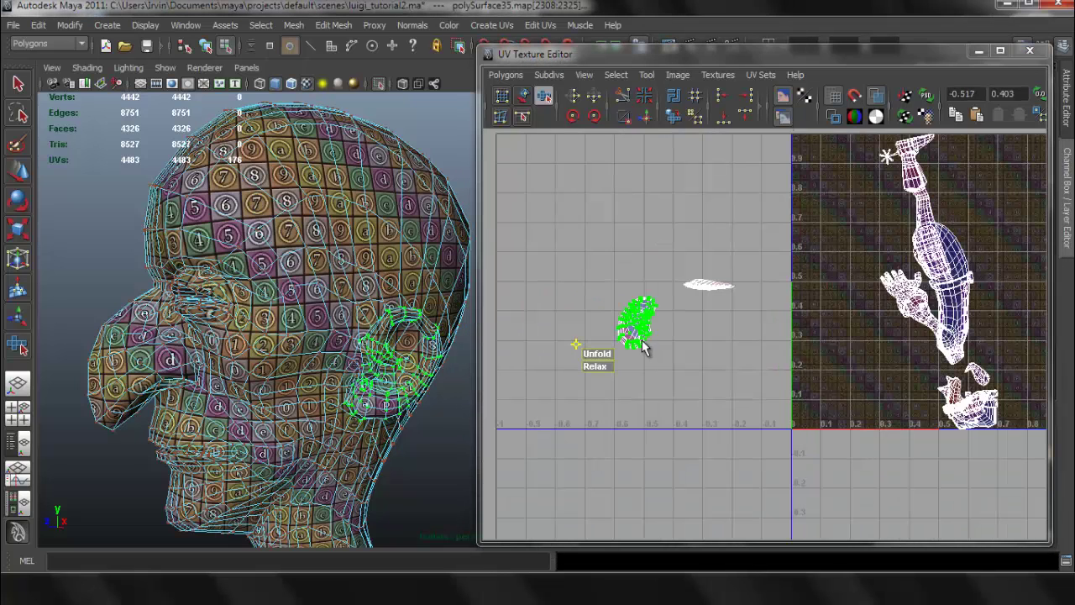
# Step: Rotate the selected ear shell so that it stands upright like the ear on the model, and inspect its checker pattern
pyautogui.keyDown('alt'); pyautogui.moveTo(646, 297); pyautogui.dragTo(739, 306, button='middle'); pyautogui.keyUp('alt')
pyautogui.scroll(9, 718, 308)
pyautogui.keyDown('alt'); pyautogui.moveTo(672, 286); pyautogui.dragTo(749, 278, button='middle'); pyautogui.keyUp('alt')
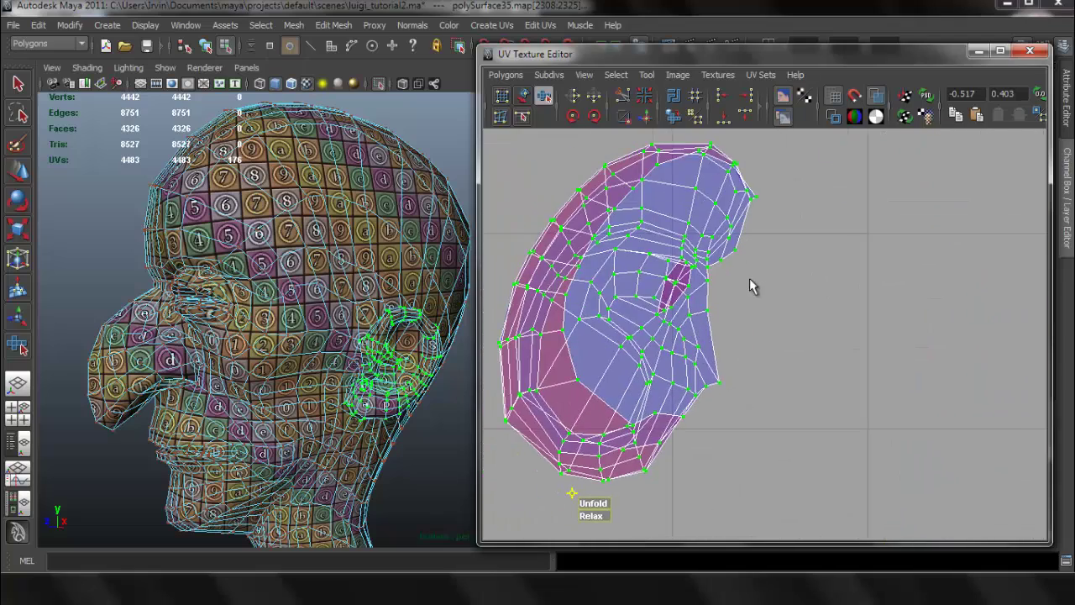
pyautogui.scroll(-2, 748, 278)
pyautogui.press('e')
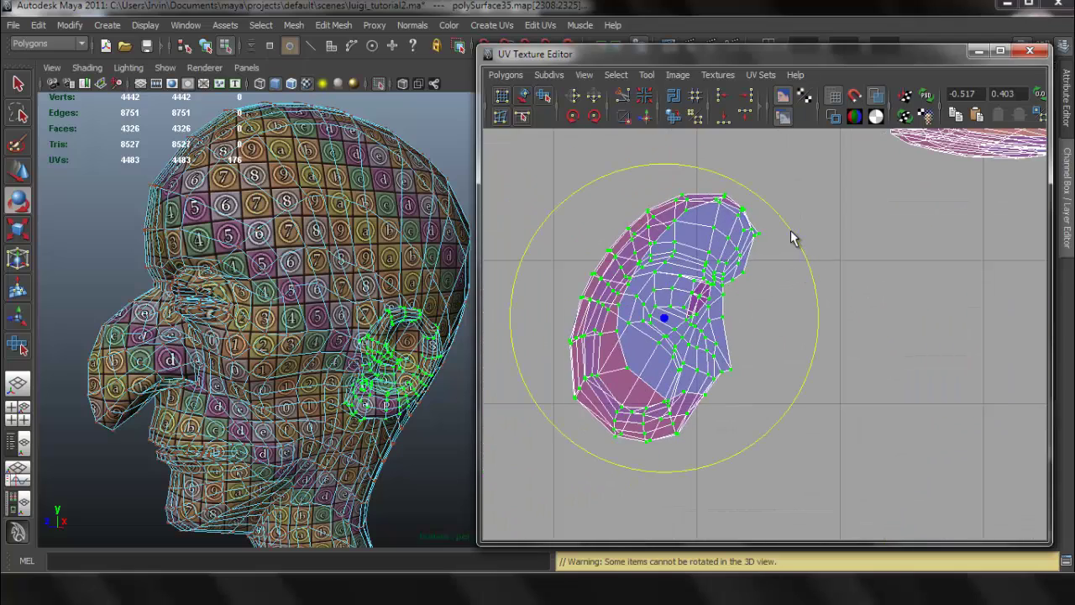
pyautogui.moveTo(792, 238); pyautogui.dragTo(607, 405)
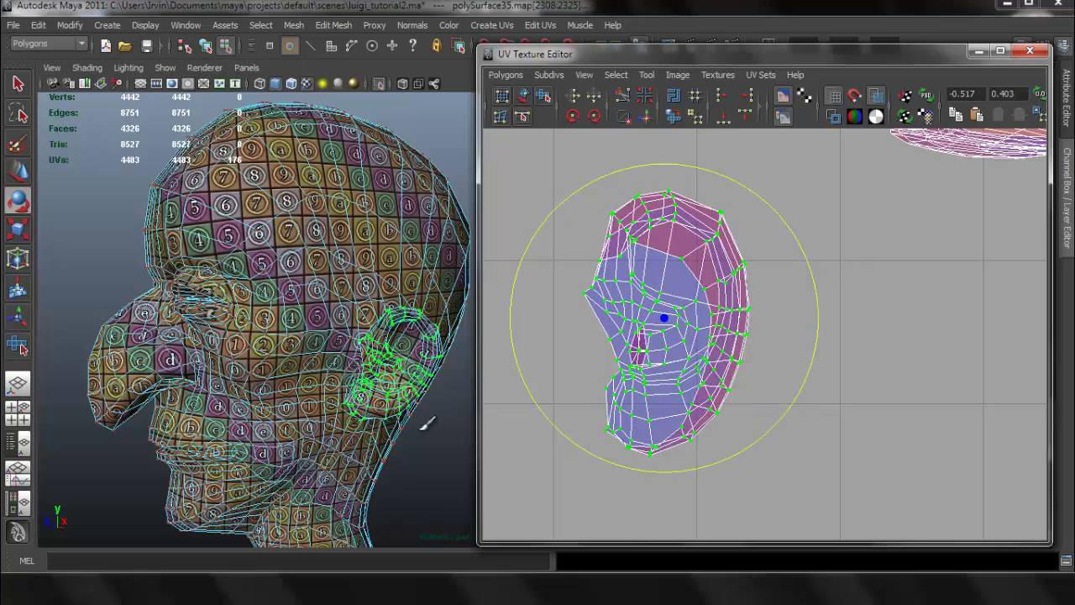
pyautogui.press('f')
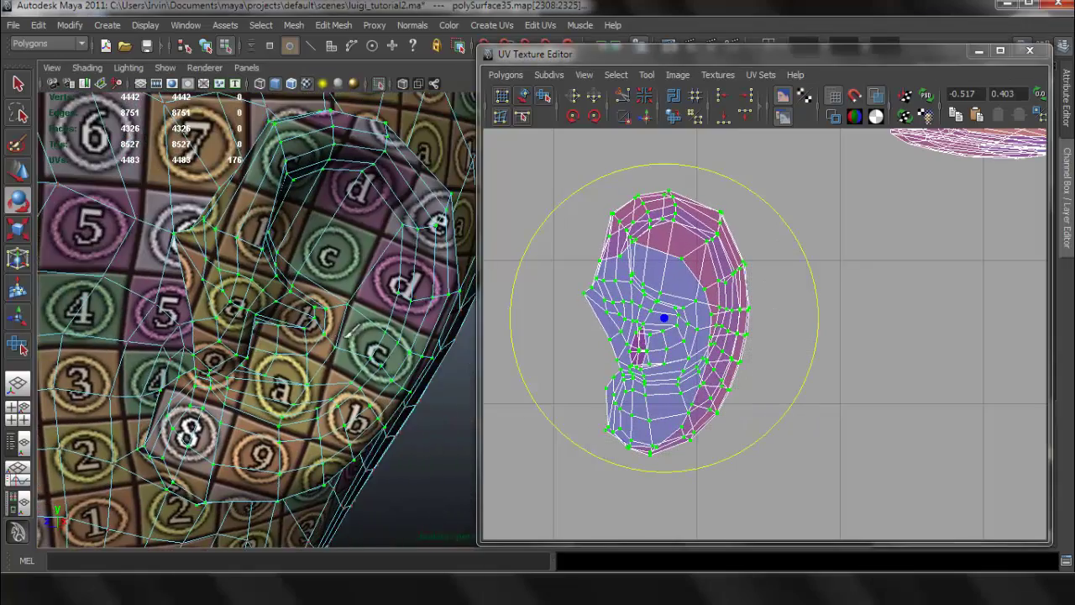
pyautogui.moveTo(328, 339)
pyautogui.keyDown('alt'); pyautogui.mouseDown()
pyautogui.moveTo(241, 345)
pyautogui.moveTo(269, 322)
pyautogui.moveTo(305, 342)
pyautogui.moveTo(324, 336)
pyautogui.mouseUp(); pyautogui.keyUp('alt')
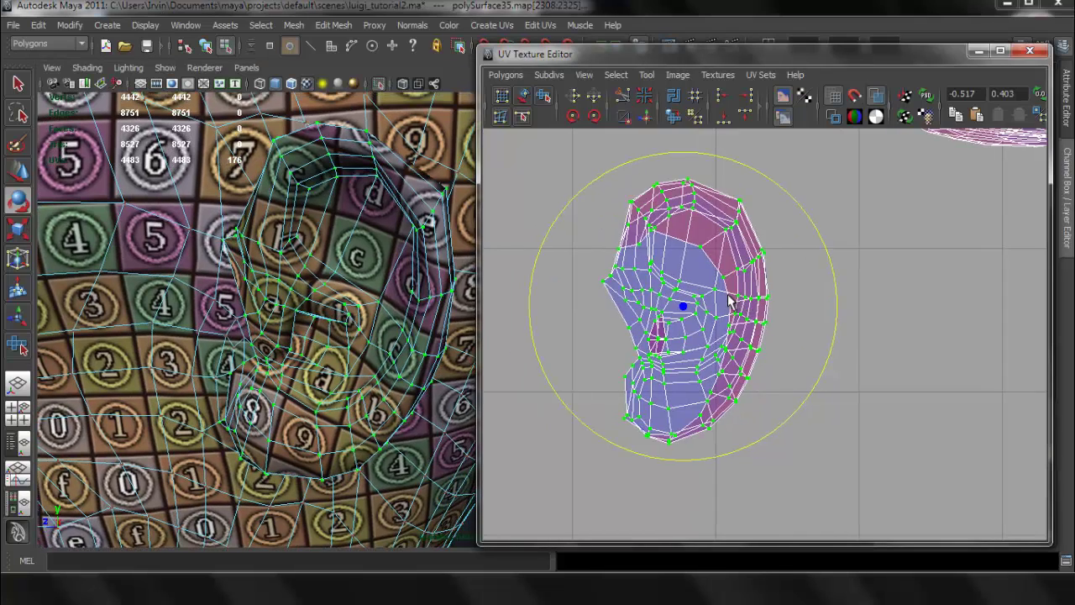
# Step: Unfold the whole ear shell with the Smooth UV Tool and inspect the front and back of the ear
pyautogui.click(654, 78)
pyautogui.click(677, 145)
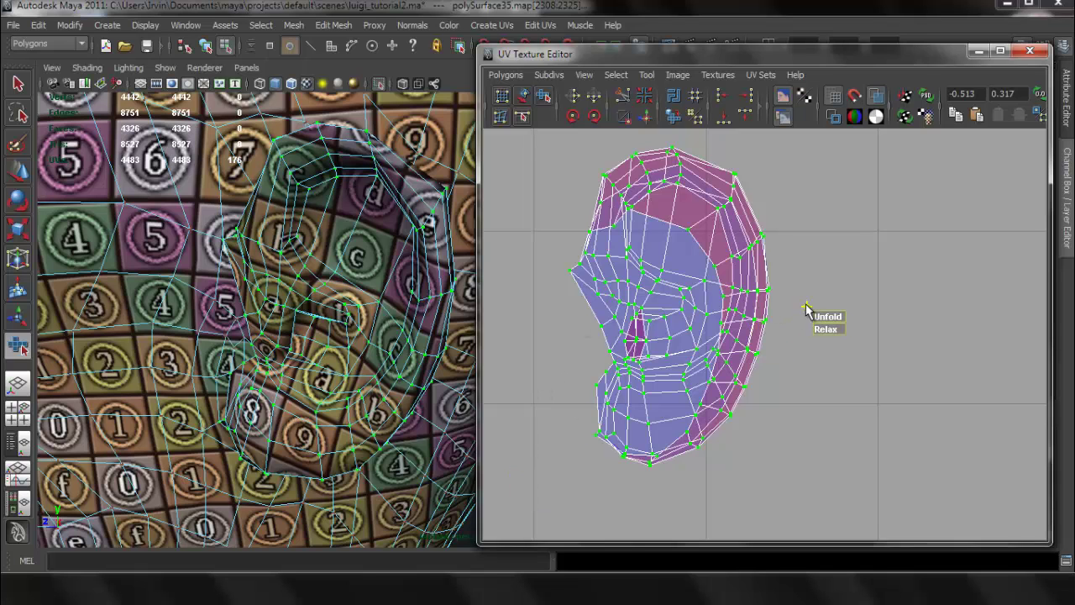
pyautogui.moveTo(807, 306); pyautogui.dragTo(1011, 339)
pyautogui.moveTo(842, 322); pyautogui.dragTo(866, 324)
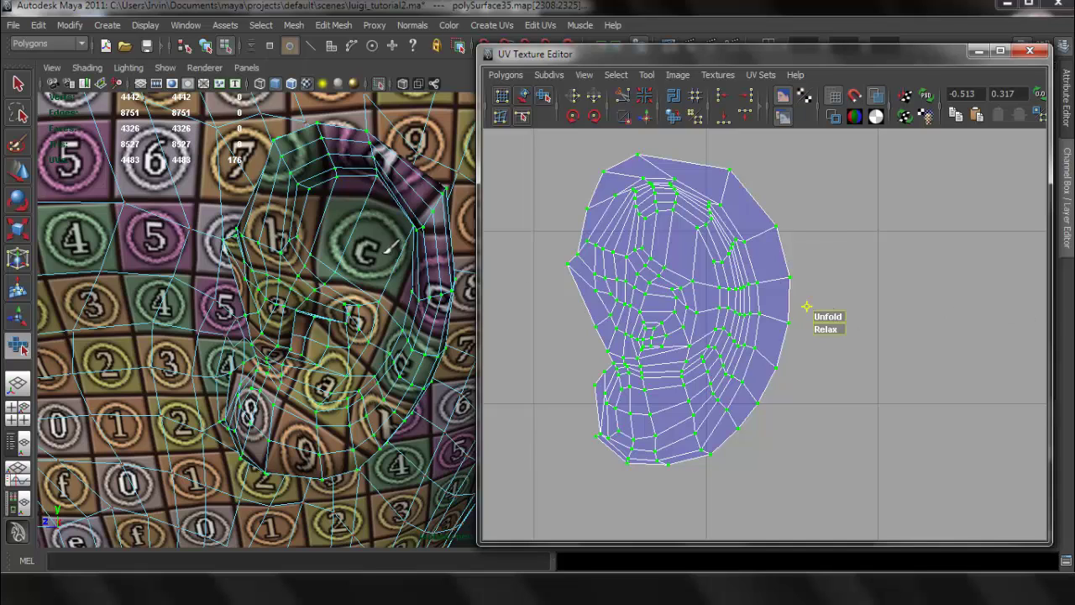
pyautogui.keyDown('alt'); pyautogui.moveTo(391, 247); pyautogui.dragTo(287, 301); pyautogui.keyUp('alt')
pyautogui.keyDown('shift'); pyautogui.moveTo(806, 306); pyautogui.dragTo(827, 317, button='right'); pyautogui.keyUp('shift')
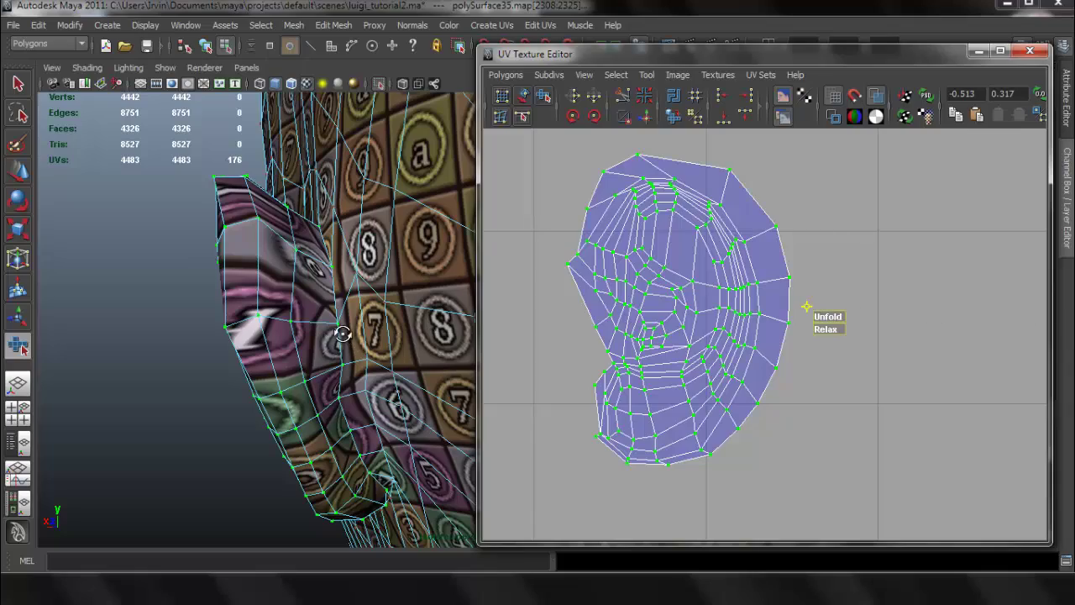
pyautogui.keyDown('alt'); pyautogui.moveTo(342, 333); pyautogui.dragTo(492, 328); pyautogui.keyUp('alt')
pyautogui.moveTo(830, 316); pyautogui.dragTo(1048, 324)
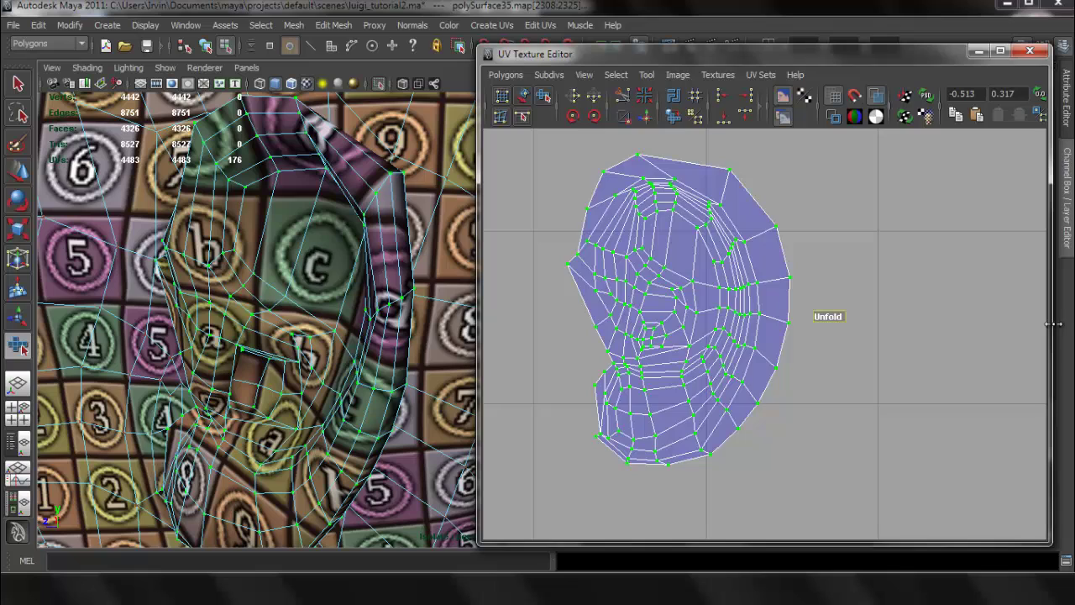
# Step: Apply the Smooth UV Tool options with Pin Borders enabled and the space set to World
pyautogui.scroll(1, 741, 232)
pyautogui.keyDown('alt'); pyautogui.moveTo(739, 230); pyautogui.dragTo(749, 267, button='middle'); pyautogui.keyUp('alt')
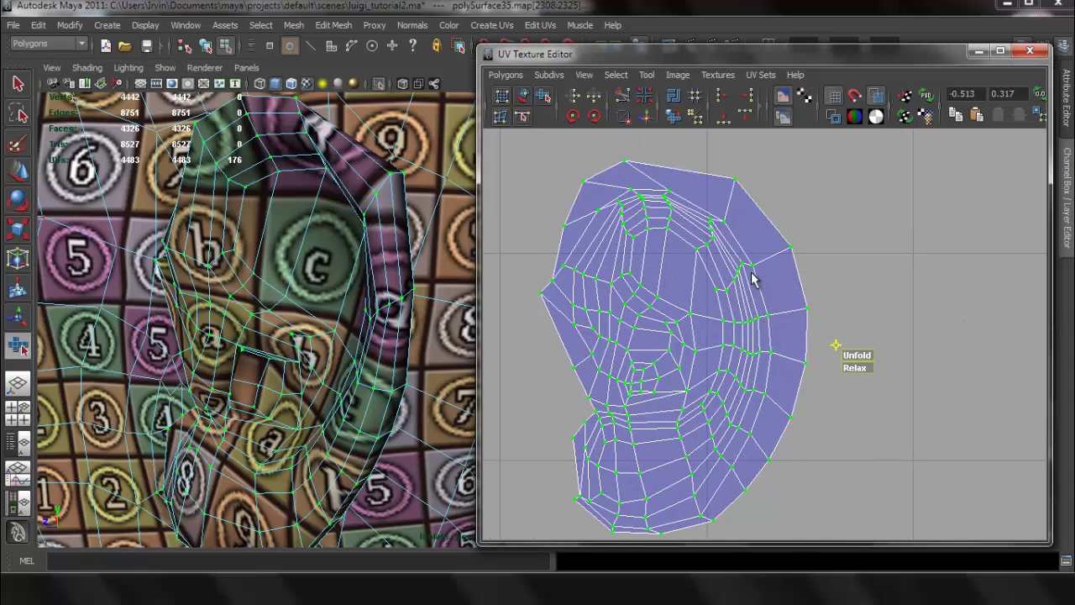
pyautogui.click(647, 76)
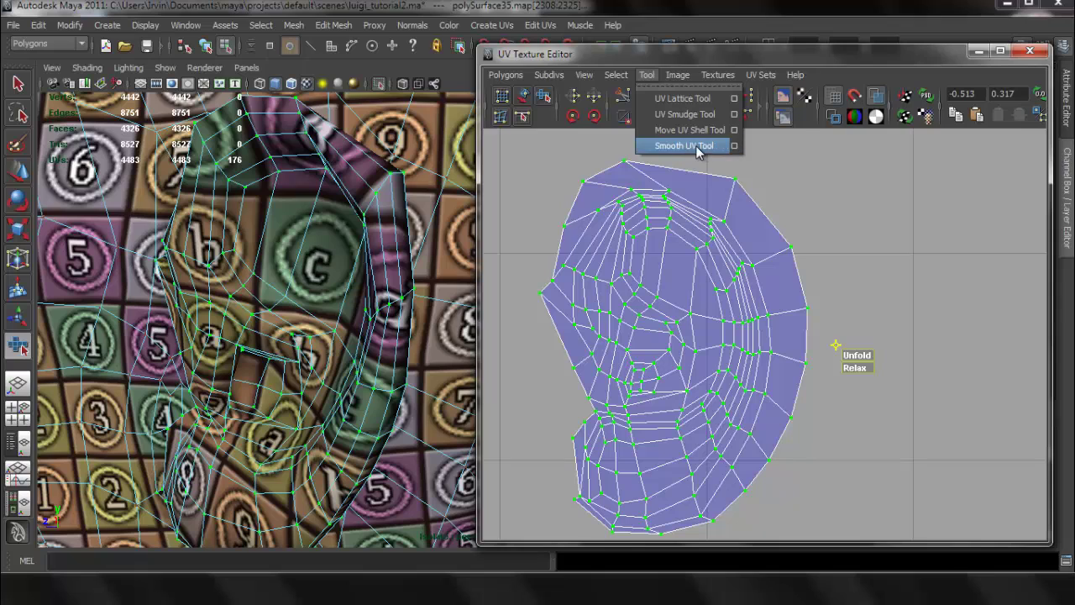
pyautogui.click(735, 146)
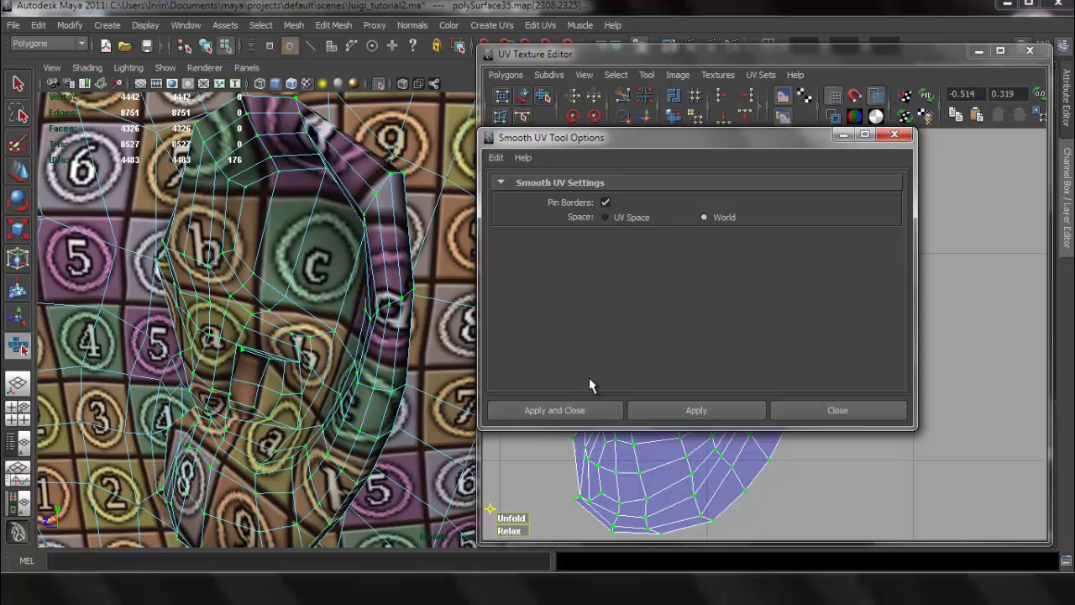
pyautogui.click(582, 410)
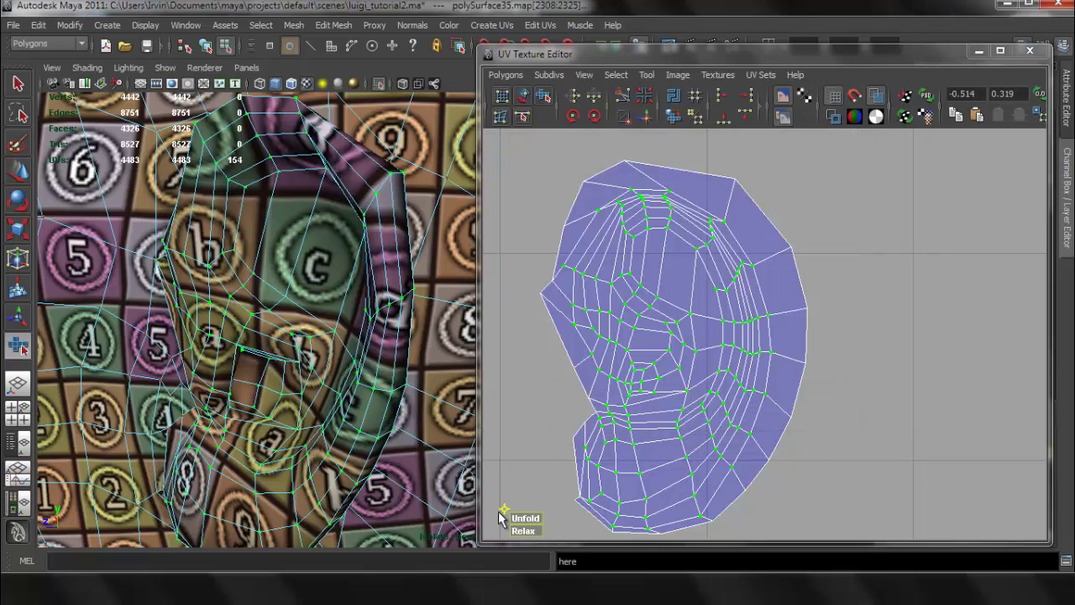
# Step: Relax the ear shell's inner UVs inside the pinned border and check the back of the ear
pyautogui.click(779, 410)
pyautogui.click(833, 368)
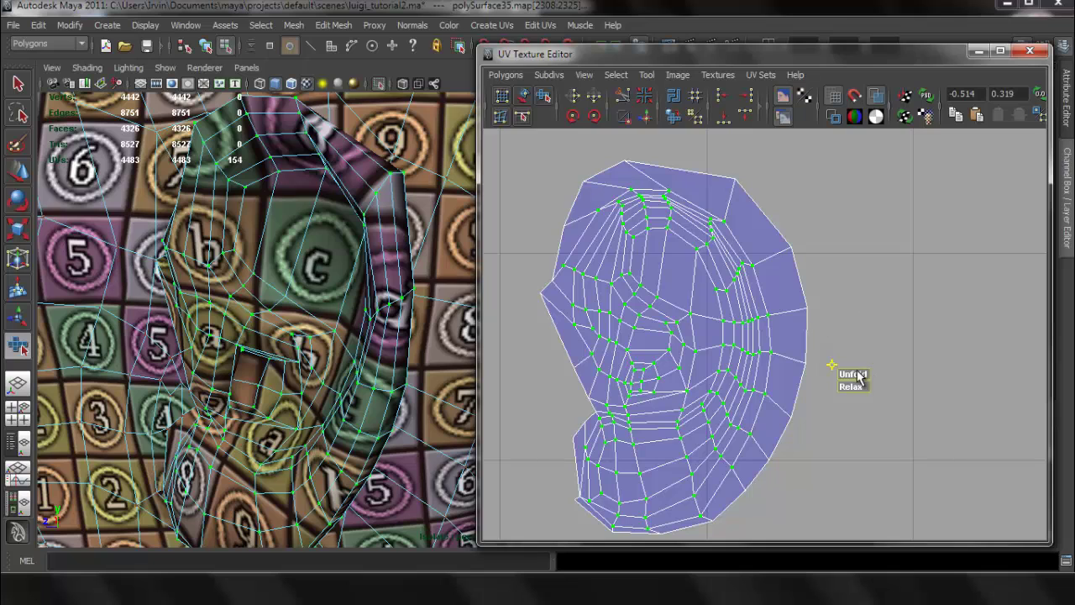
pyautogui.moveTo(910, 380); pyautogui.dragTo(1056, 384)
pyautogui.moveTo(851, 386); pyautogui.dragTo(1057, 396)
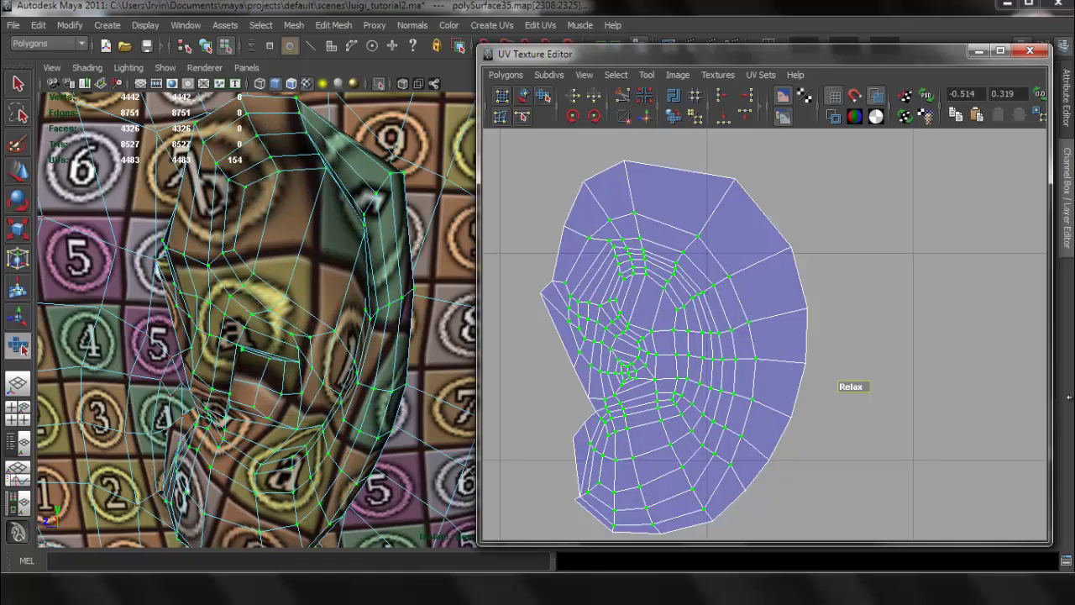
pyautogui.keyDown('alt'); pyautogui.moveTo(427, 370); pyautogui.dragTo(328, 351); pyautogui.keyUp('alt')
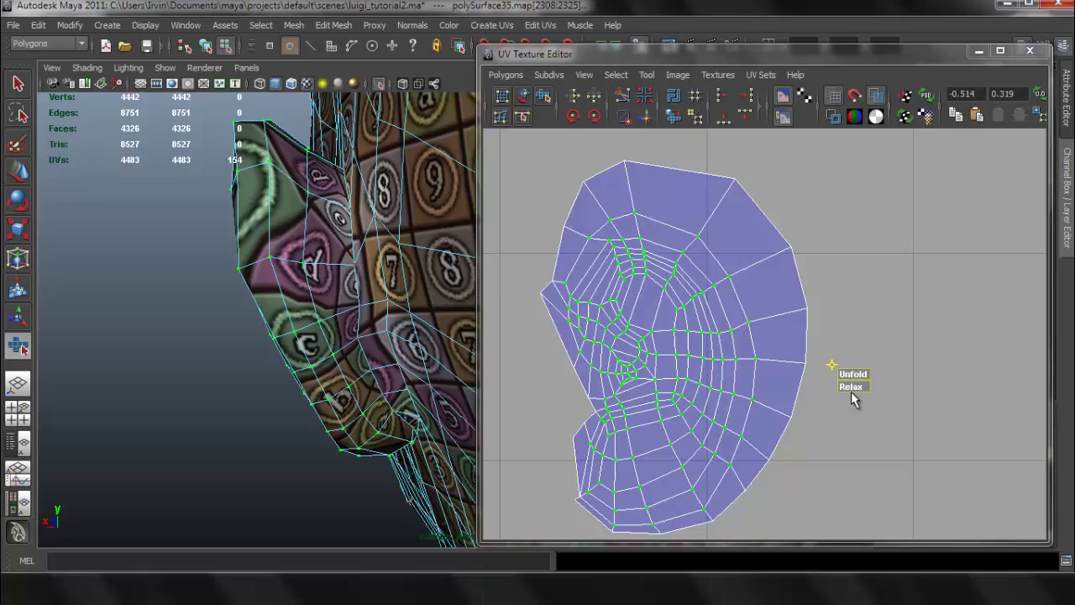
pyautogui.moveTo(854, 381); pyautogui.dragTo(653, 327)
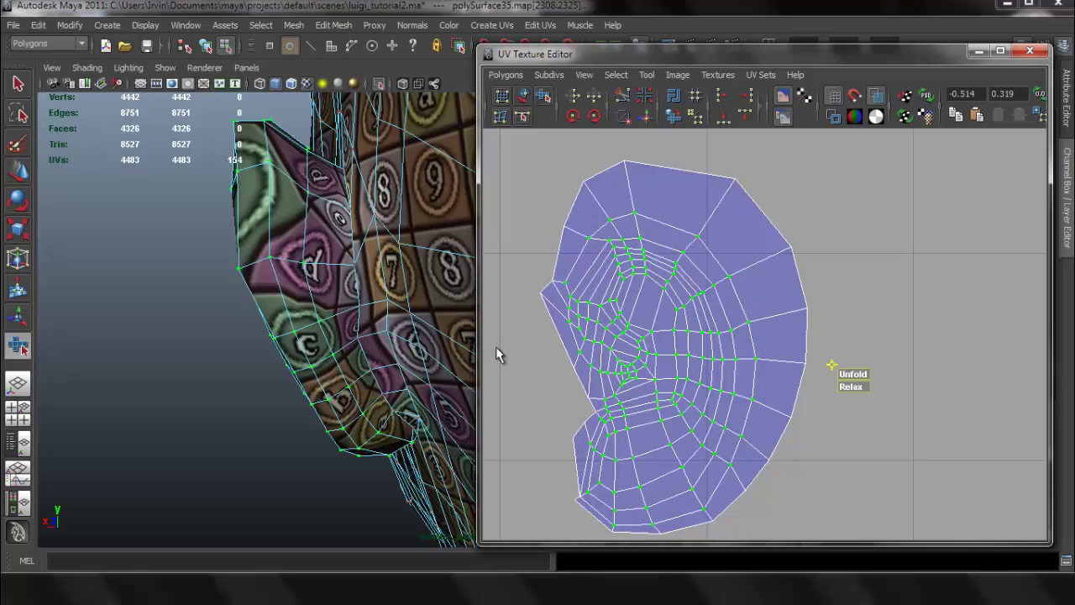
# Step: Unfold the ear shell's inner UVs again within the pinned border, and clear the selection
pyautogui.keyDown('alt'); pyautogui.moveTo(370, 290); pyautogui.dragTo(490, 302); pyautogui.keyUp('alt')
pyautogui.scroll(-4, 325, 277)
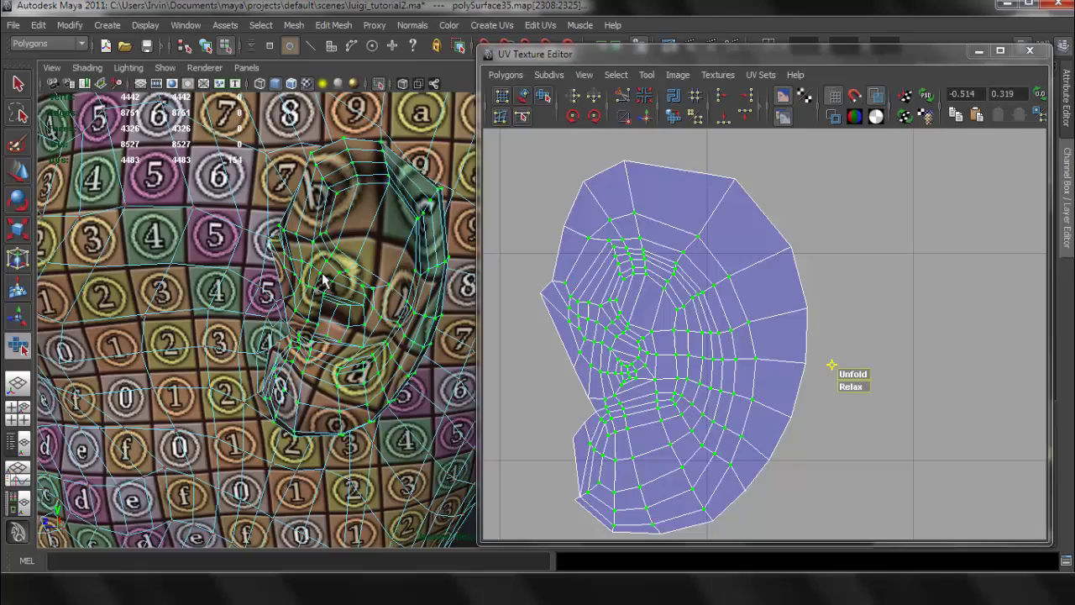
pyautogui.keyDown('alt'); pyautogui.moveTo(323, 280); pyautogui.dragTo(378, 303); pyautogui.keyUp('alt')
pyautogui.keyDown('shift'); pyautogui.moveTo(854, 375); pyautogui.dragTo(853, 374, button='right'); pyautogui.keyUp('shift')
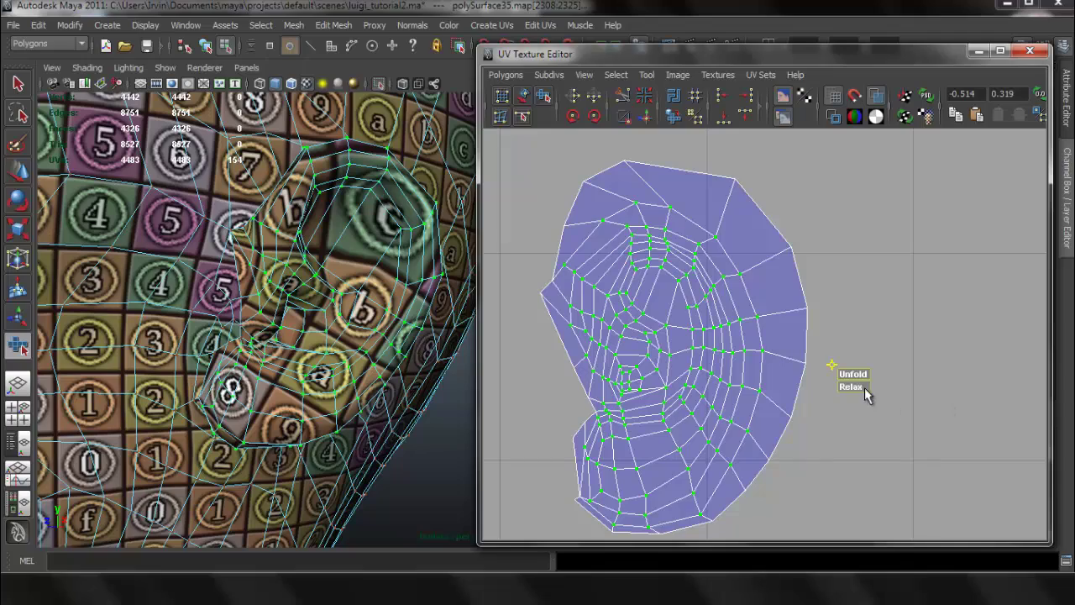
pyautogui.moveTo(935, 380); pyautogui.dragTo(1010, 381)
pyautogui.click(891, 382)
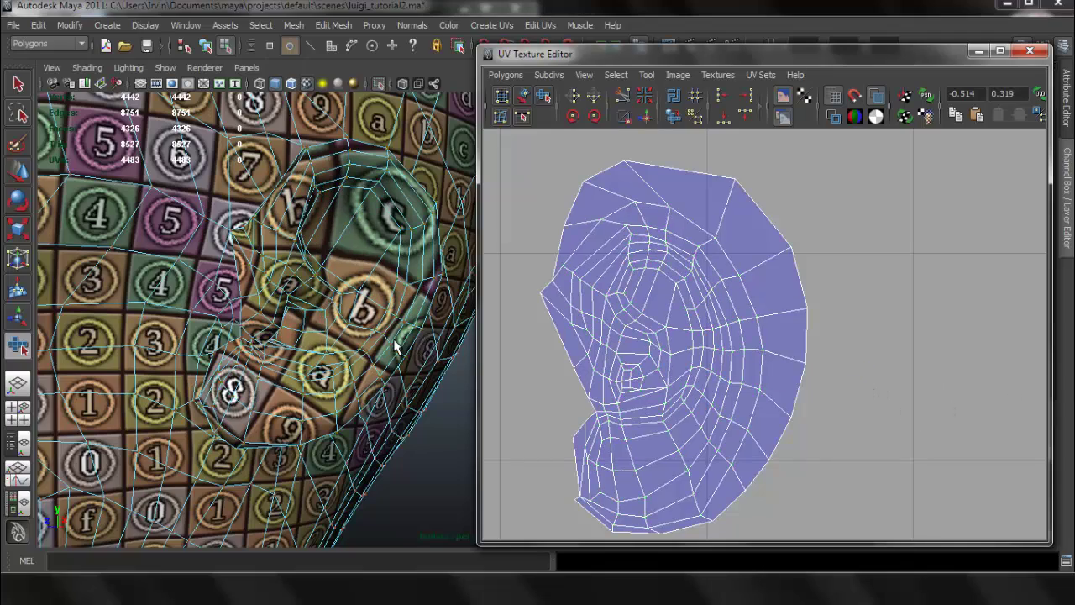
# Step: Try moving single UVs near the ear shell's outer rim, undo the moves, and clear the selection
pyautogui.keyDown('alt'); pyautogui.moveTo(396, 340); pyautogui.dragTo(302, 272); pyautogui.keyUp('alt')
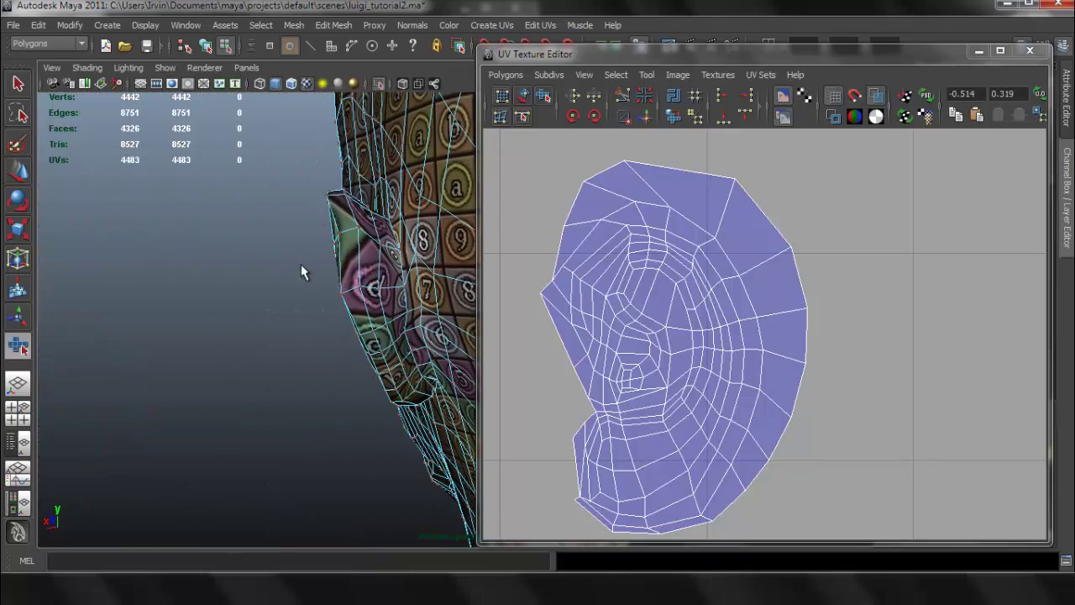
pyautogui.click(744, 276)
pyautogui.press('w')
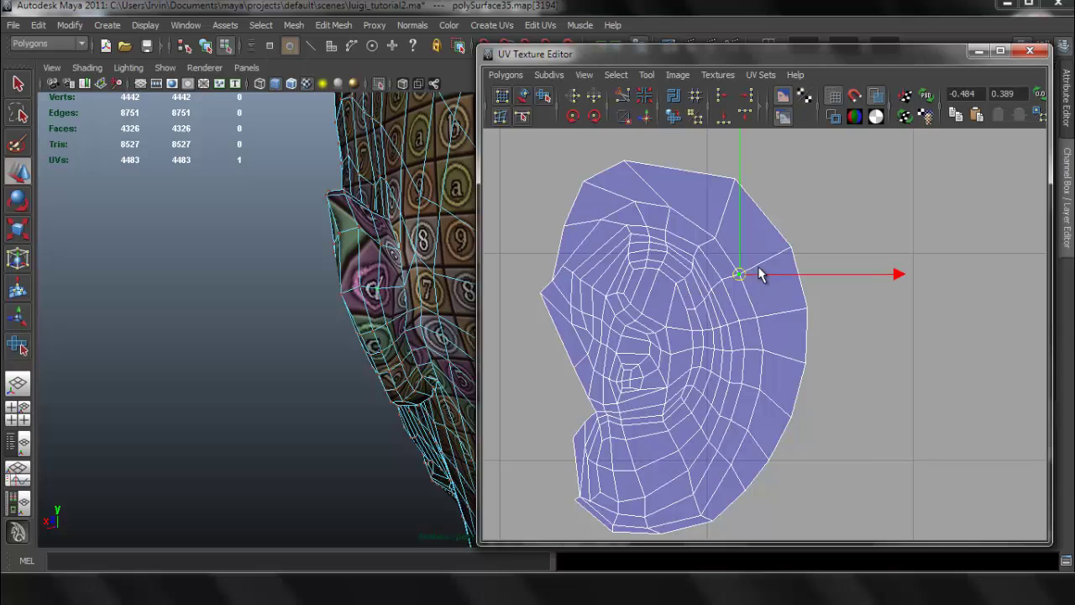
pyautogui.moveTo(759, 269); pyautogui.dragTo(790, 242)
pyautogui.hotkey('ctrl', 'z')
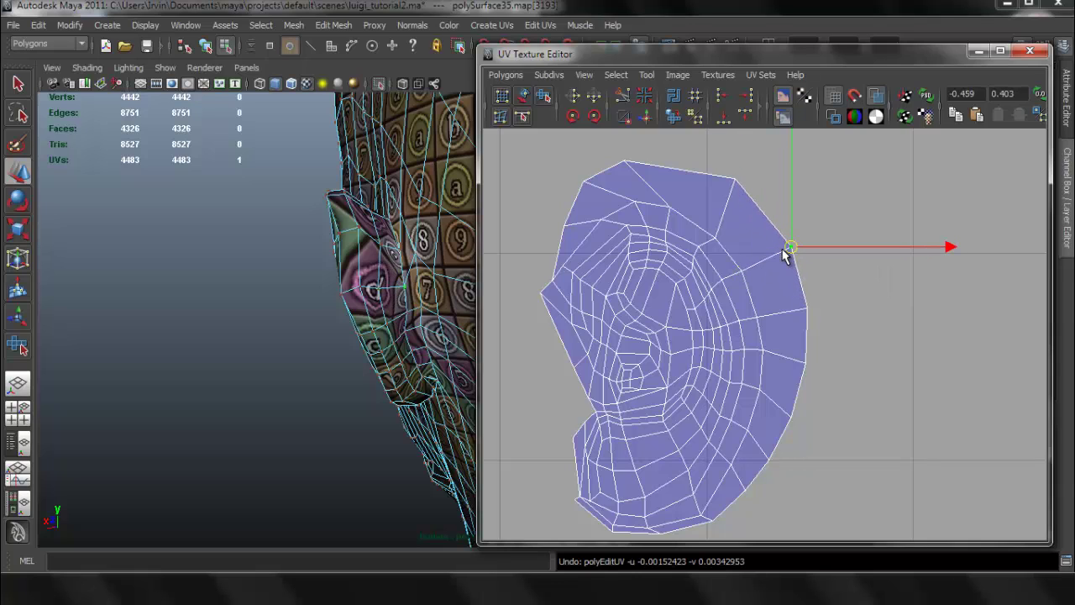
pyautogui.click(779, 175)
# Step: Select all UVs of the flat mouth shell lying outside the texture square
pyautogui.scroll(-2, 708, 248)
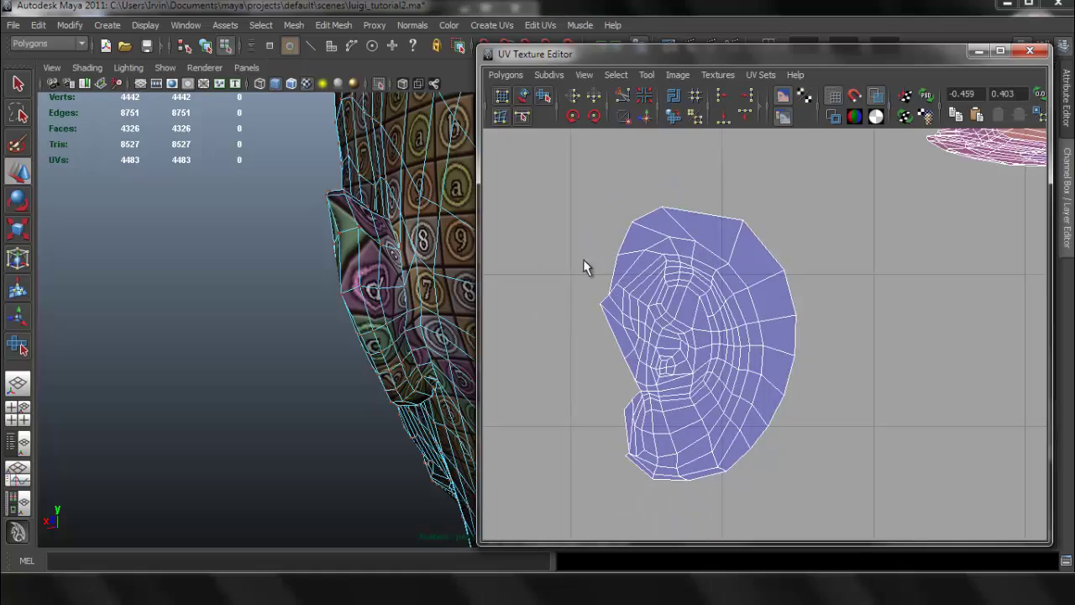
pyautogui.keyDown('alt'); pyautogui.moveTo(374, 290); pyautogui.dragTo(578, 260); pyautogui.keyUp('alt')
pyautogui.scroll(-5, 266, 224)
pyautogui.keyDown('alt'); pyautogui.moveTo(278, 222); pyautogui.dragTo(437, 262); pyautogui.keyUp('alt')
pyautogui.scroll(-2, 773, 364)
pyautogui.keyDown('alt'); pyautogui.moveTo(881, 305); pyautogui.dragTo(754, 319, button='middle'); pyautogui.keyUp('alt')
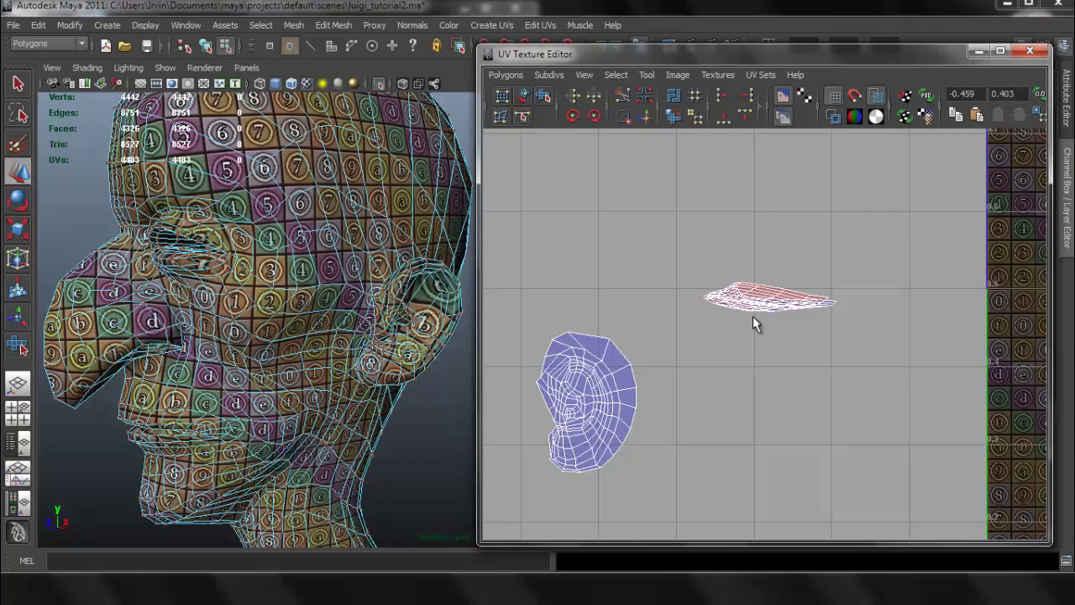
pyautogui.scroll(2, 741, 286)
pyautogui.scroll(2, 736, 246)
pyautogui.moveTo(811, 288); pyautogui.dragTo(812, 289)
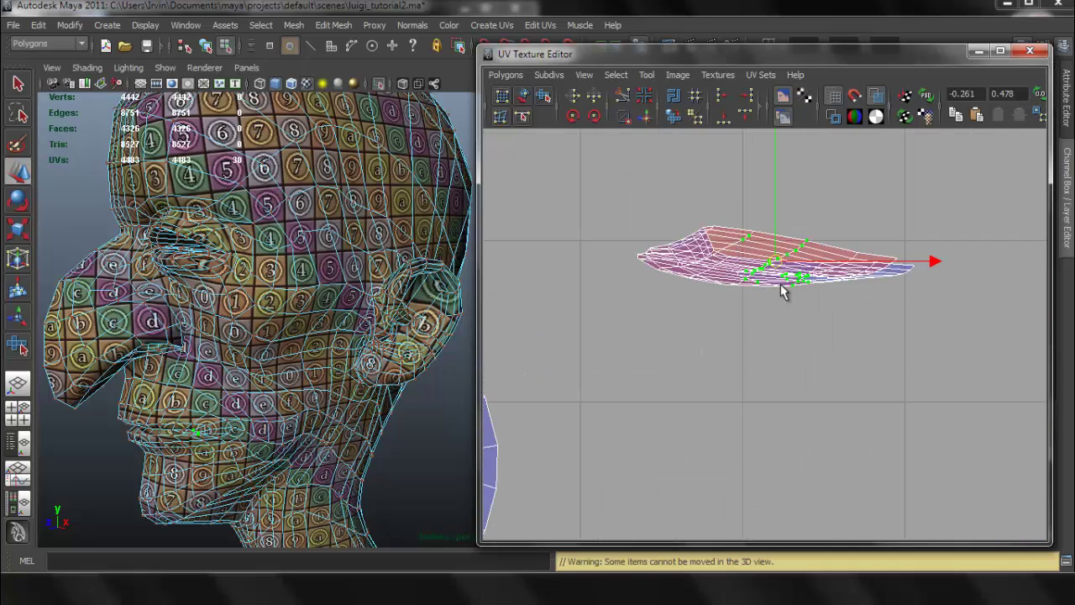
pyautogui.keyDown('alt'); pyautogui.moveTo(720, 270); pyautogui.dragTo(720, 301, button='middle'); pyautogui.keyUp('alt')
pyautogui.keyDown('alt'); pyautogui.moveTo(720, 303); pyautogui.dragTo(799, 274, button='right'); pyautogui.keyUp('alt')
pyautogui.scroll(1, 741, 300)
# Step: Convert the mouth shell's UV selection to faces and isolate those faces in the 3D view
pyautogui.keyDown('alt'); pyautogui.moveTo(265, 406); pyautogui.dragTo(271, 400); pyautogui.keyUp('alt')
pyautogui.press('f')
pyautogui.keyDown('alt'); pyautogui.moveTo(354, 344); pyautogui.dragTo(311, 357); pyautogui.keyUp('alt')
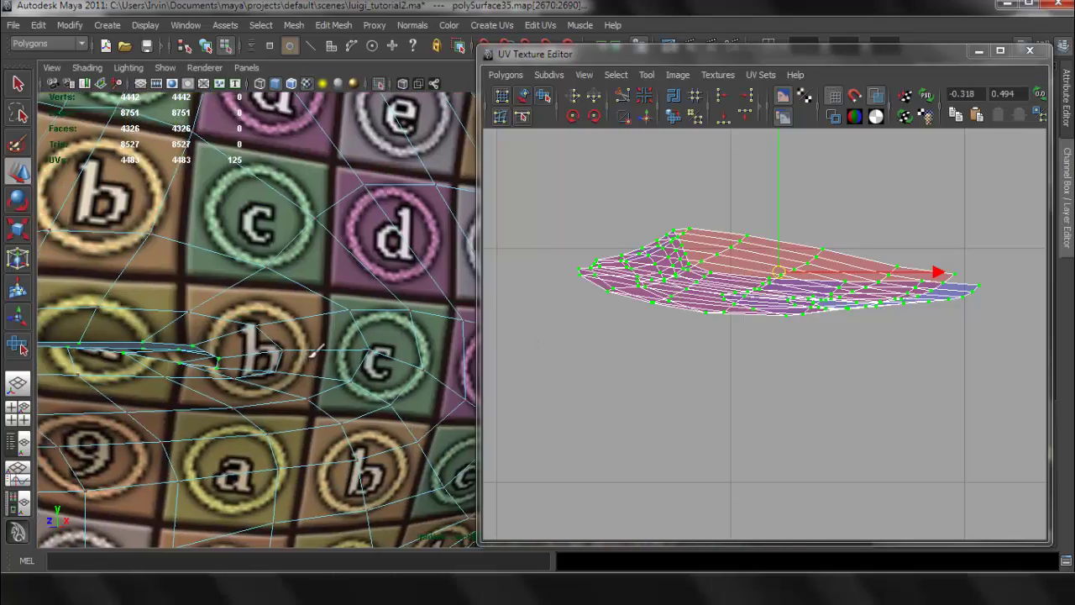
pyautogui.keyDown('alt'); pyautogui.moveTo(259, 360); pyautogui.dragTo(220, 358, button='right'); pyautogui.keyUp('alt')
pyautogui.keyDown('alt'); pyautogui.moveTo(220, 358); pyautogui.dragTo(303, 307); pyautogui.keyUp('alt')
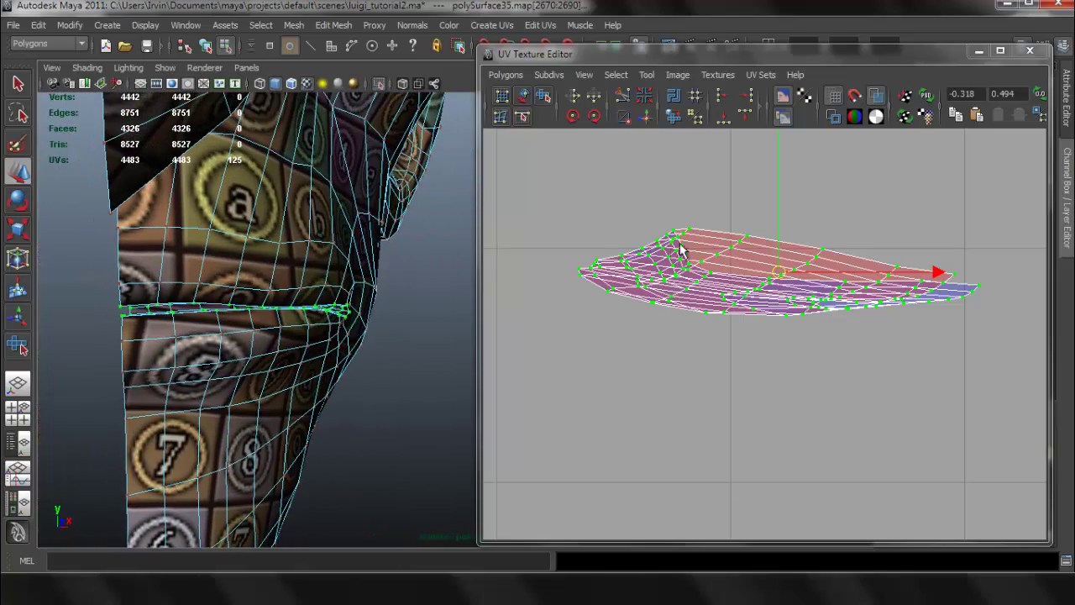
pyautogui.keyDown('ctrl'); pyautogui.moveTo(681, 250); pyautogui.dragTo(684, 275, button='right'); pyautogui.keyUp('ctrl')
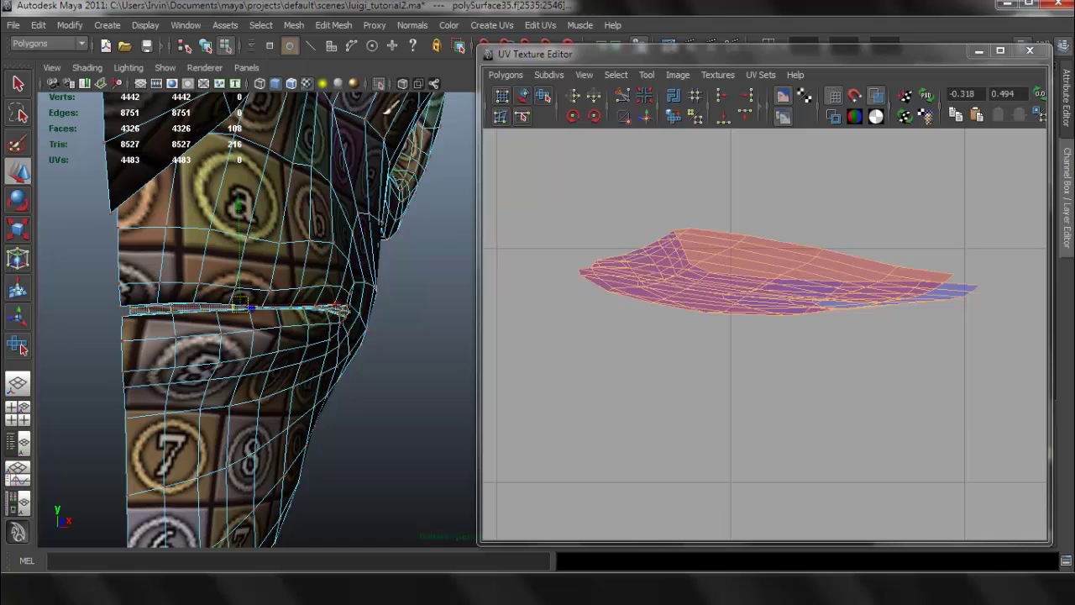
pyautogui.press('f')
pyautogui.click(378, 83)
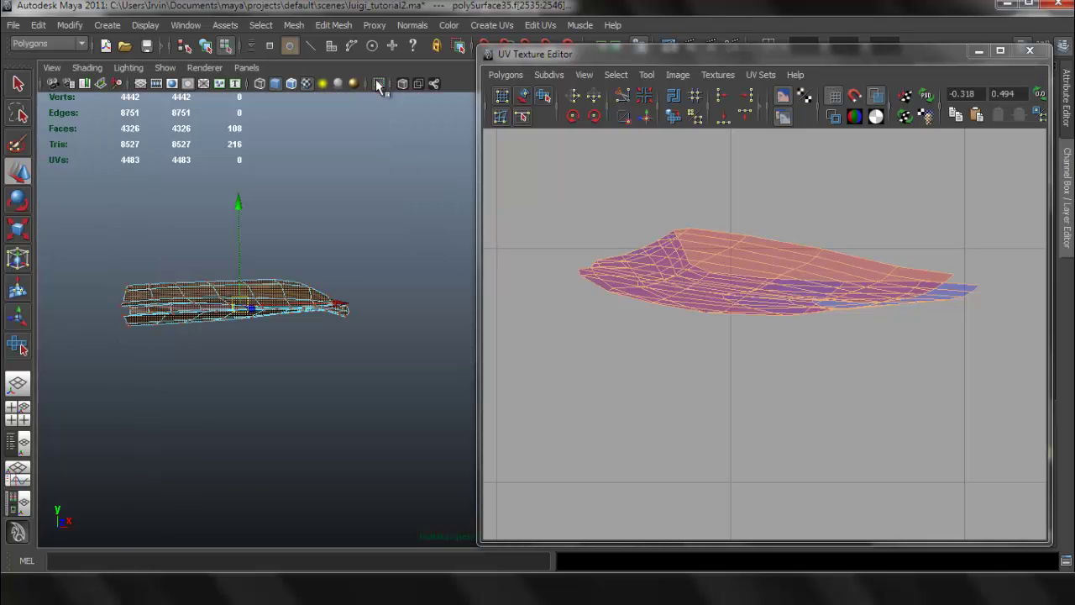
# Step: Switch the isolated mouth mesh to edge selection, pick an edge near its corner, and minimize the UV Texture Editor
pyautogui.keyDown('alt'); pyautogui.moveTo(329, 228); pyautogui.dragTo(332, 290); pyautogui.keyUp('alt')
pyautogui.keyDown('alt'); pyautogui.moveTo(332, 307); pyautogui.dragTo(405, 341, button='right'); pyautogui.keyUp('alt')
pyautogui.keyDown('alt'); pyautogui.moveTo(118, 314); pyautogui.dragTo(357, 320, button='middle'); pyautogui.keyUp('alt')
pyautogui.keyDown('alt'); pyautogui.moveTo(358, 320); pyautogui.dragTo(397, 276); pyautogui.keyUp('alt')
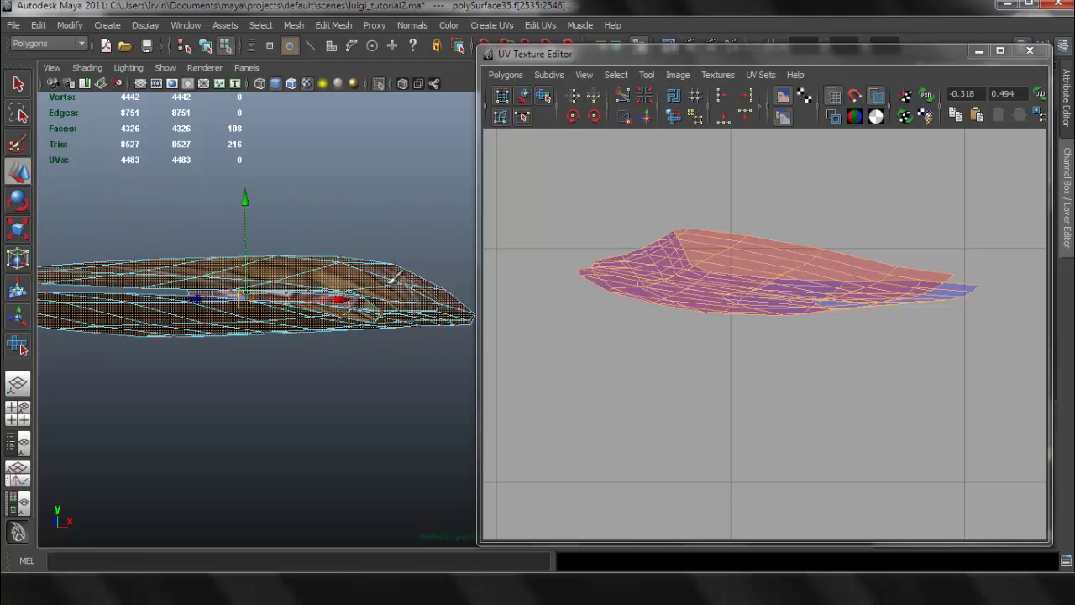
pyautogui.moveTo(389, 275); pyautogui.dragTo(396, 256, button='right')
pyautogui.click(398, 279)
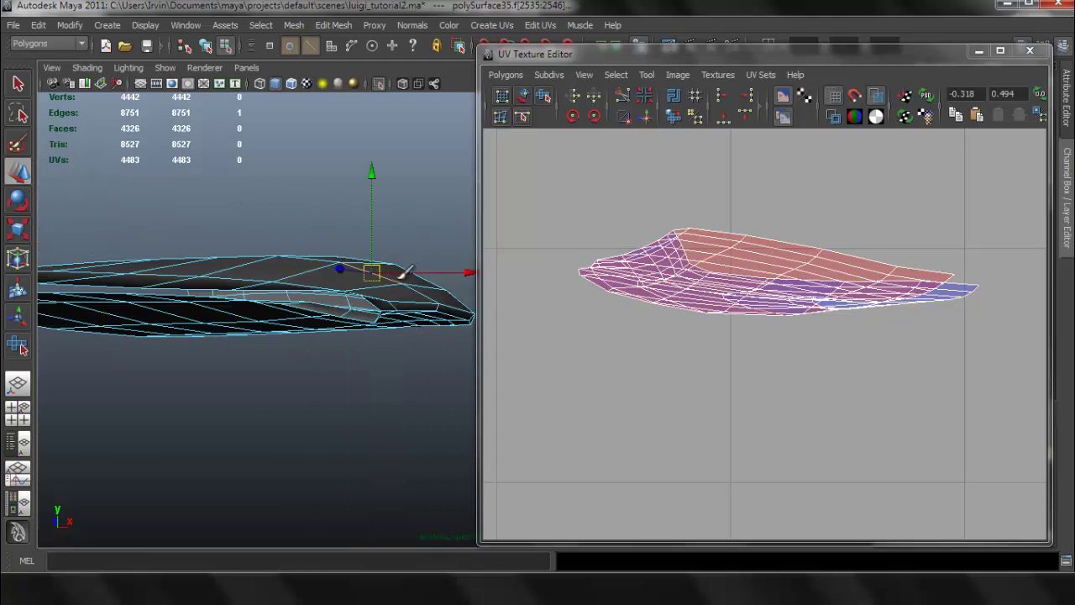
pyautogui.keyDown('alt'); pyautogui.moveTo(436, 295); pyautogui.dragTo(345, 273); pyautogui.keyUp('alt')
pyautogui.click(979, 50)
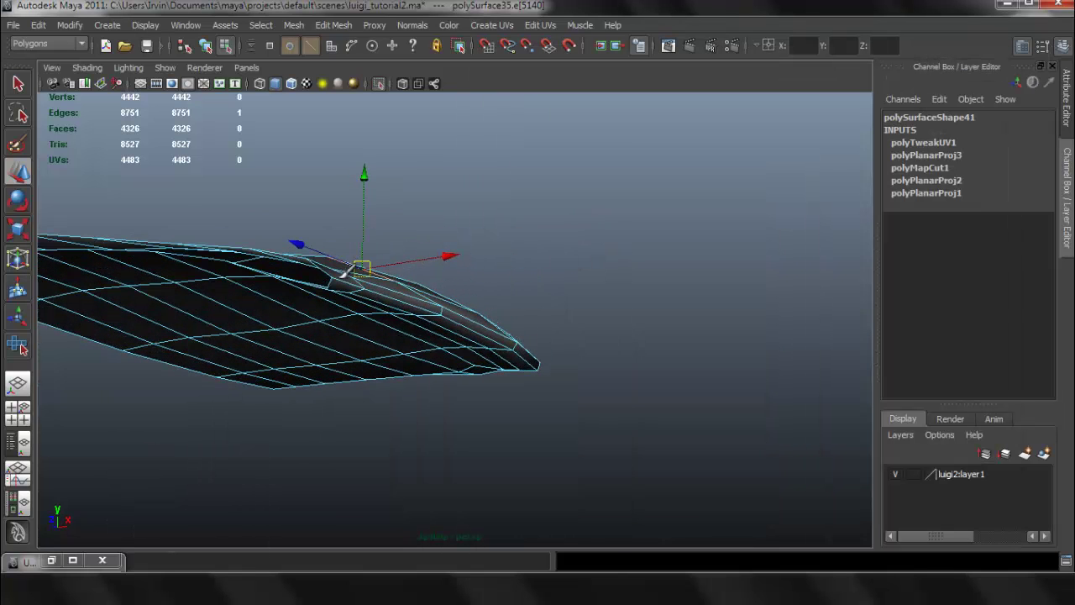
# Step: Select the run of edges along the side of the mouth mesh that divides its upper half from its lower half
pyautogui.click(347, 280)
pyautogui.keyDown('alt'); pyautogui.moveTo(526, 330); pyautogui.dragTo(697, 370); pyautogui.keyUp('alt')
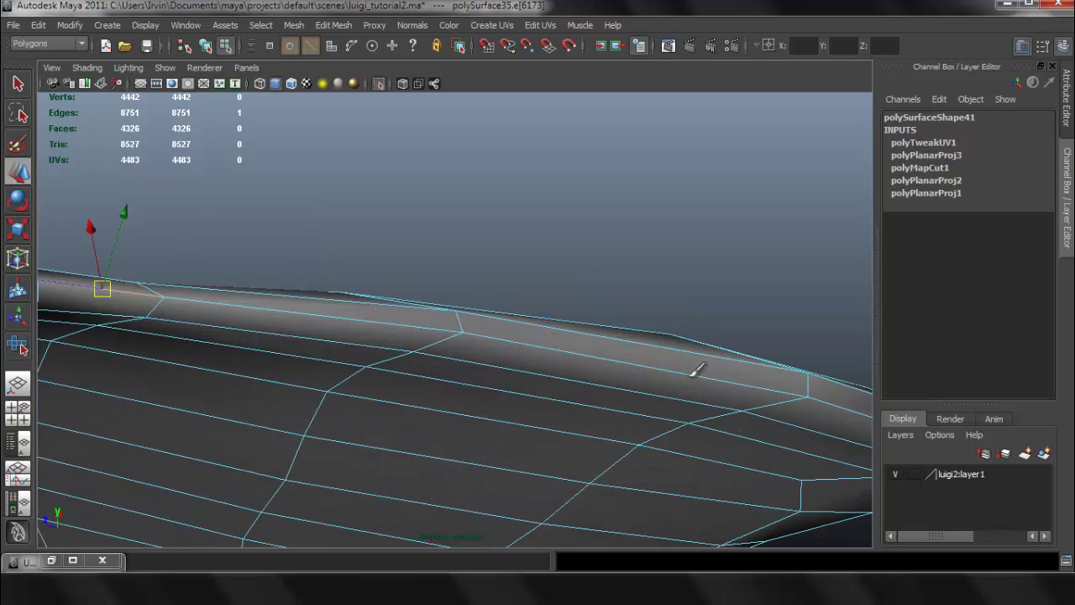
pyautogui.keyDown('alt'); pyautogui.moveTo(755, 395); pyautogui.dragTo(779, 381); pyautogui.keyUp('alt')
pyautogui.keyDown('shift'); pyautogui.click(767, 382); pyautogui.keyUp('shift')
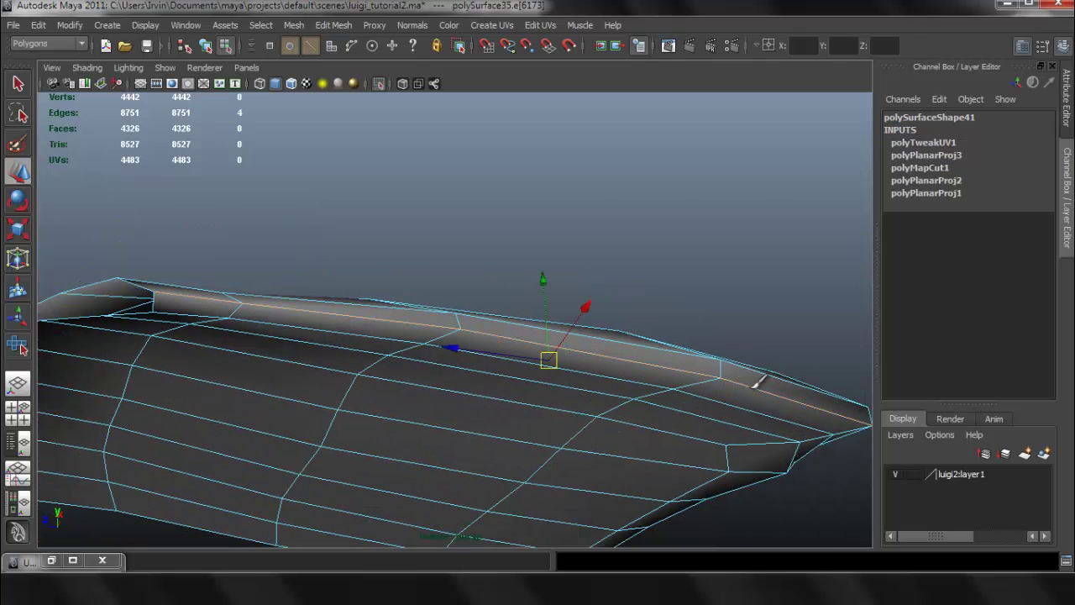
pyautogui.keyDown('alt'); pyautogui.moveTo(661, 367); pyautogui.dragTo(573, 366); pyautogui.keyUp('alt')
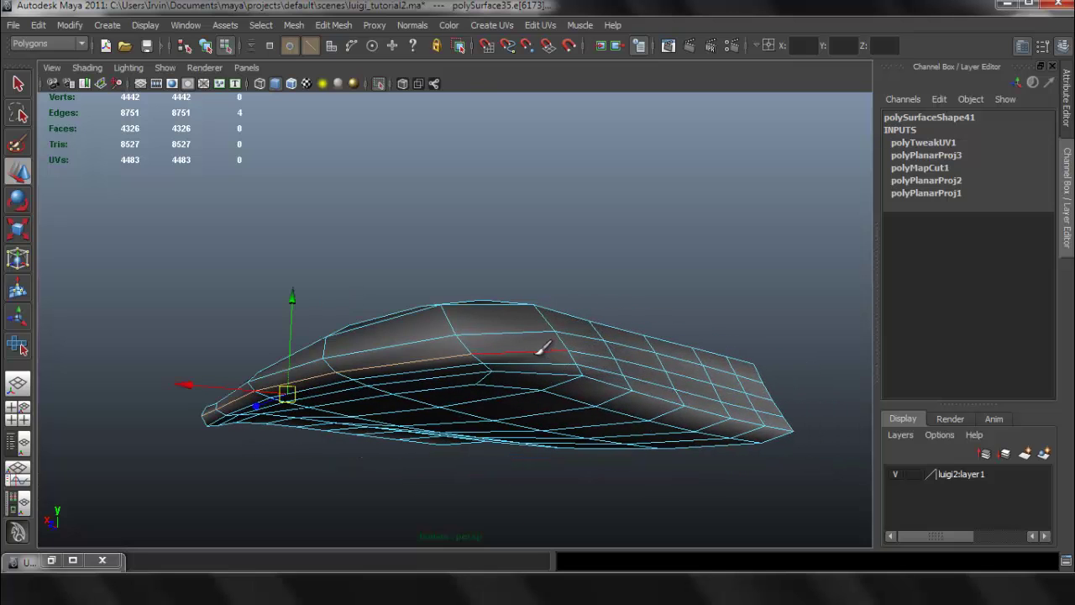
pyautogui.keyDown('shift'); pyautogui.click(542, 349); pyautogui.keyUp('shift')
pyautogui.keyDown('shift'); pyautogui.click(759, 391); pyautogui.keyUp('shift')
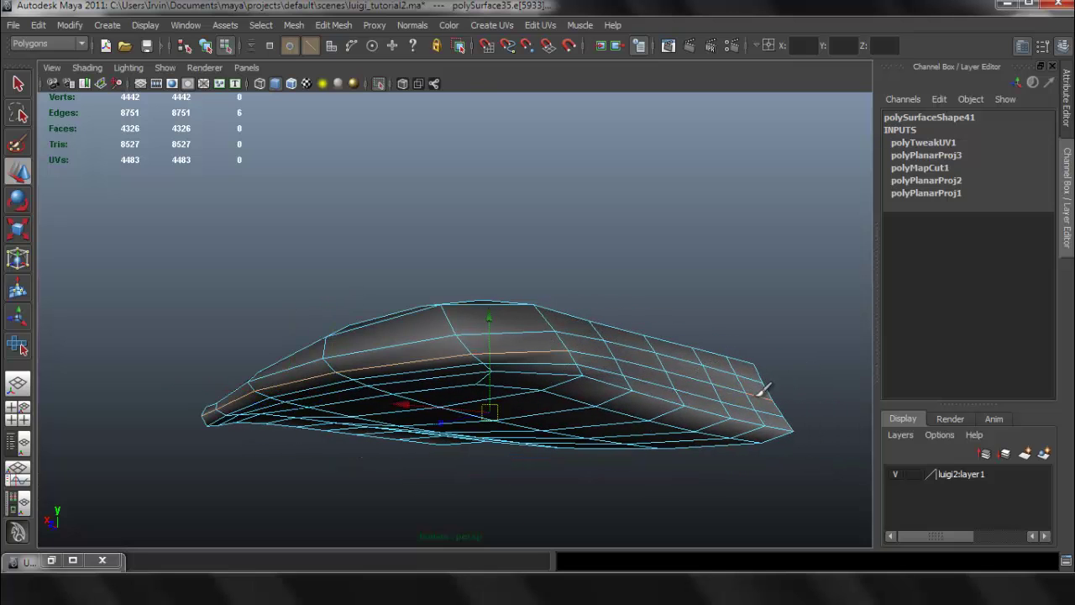
pyautogui.keyDown('alt'); pyautogui.moveTo(423, 345); pyautogui.dragTo(252, 422); pyautogui.keyUp('alt')
# Step: Restore the UV Texture Editor and cut the mouth shell's UVs along the selected dividing edges
pyautogui.click(60, 558)
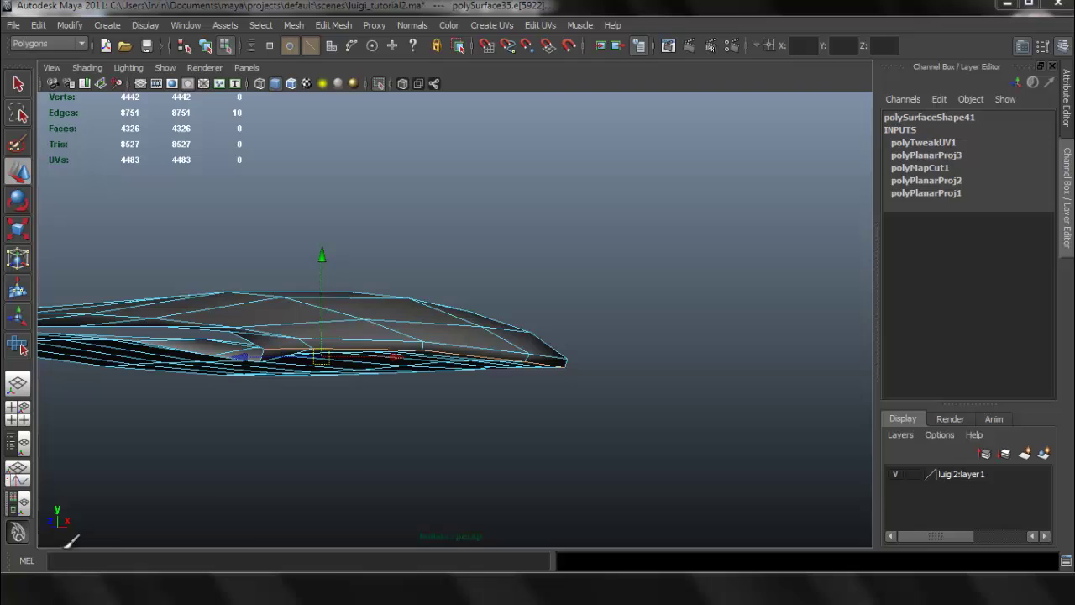
pyautogui.scroll(-5, 712, 285)
pyautogui.scroll(5, 714, 269)
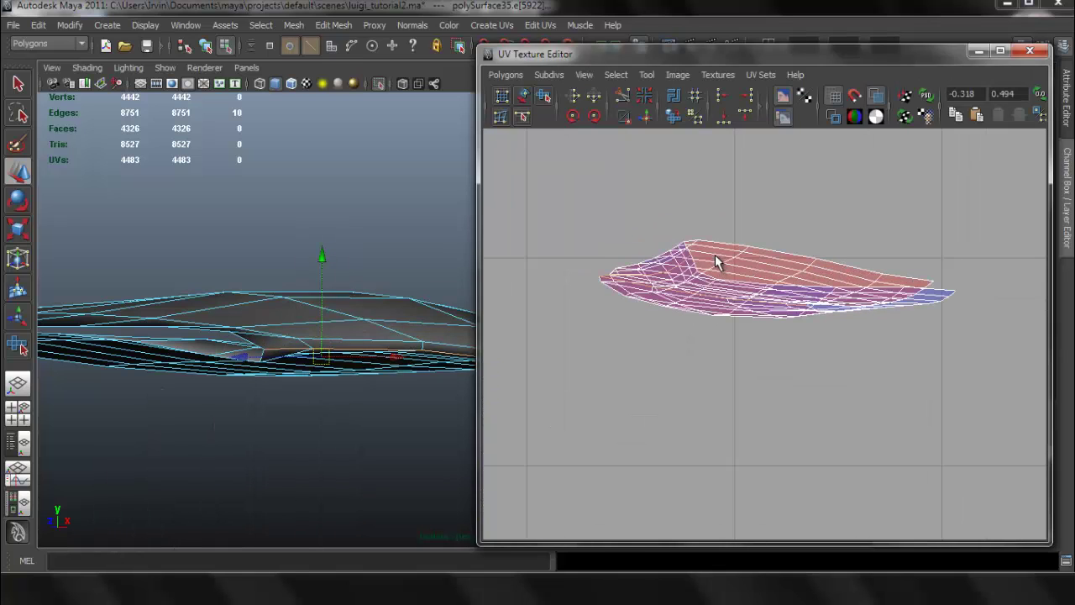
pyautogui.click(501, 75)
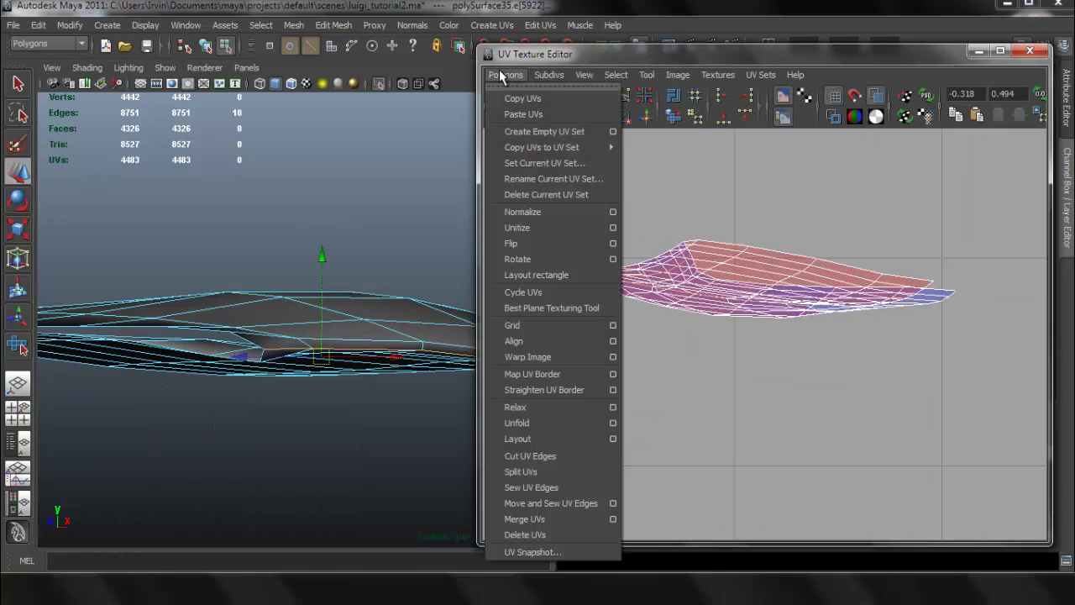
pyautogui.click(579, 457)
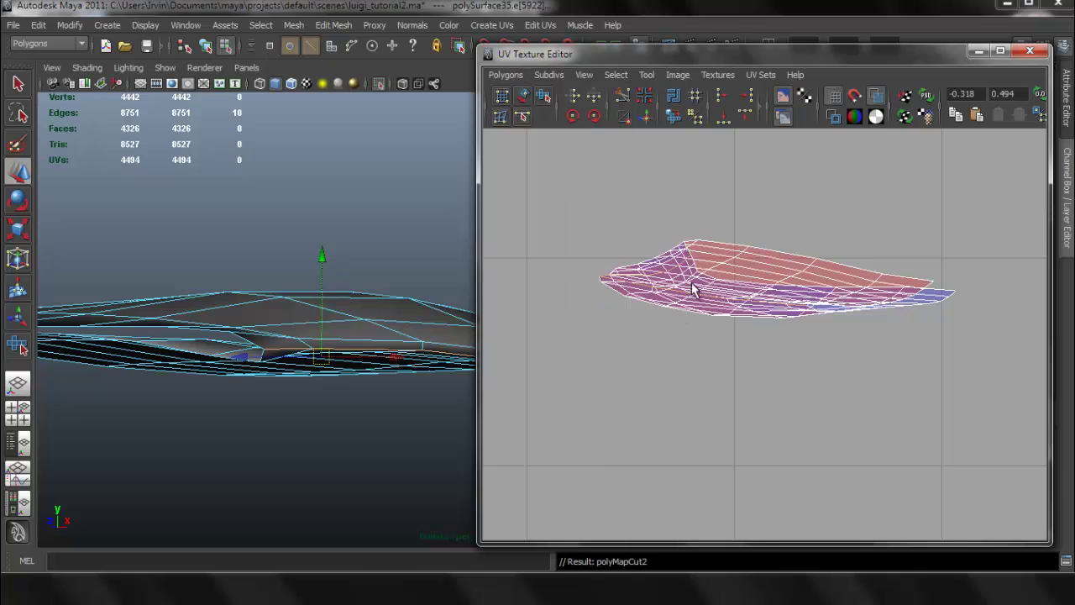
pyautogui.keyDown('alt'); pyautogui.moveTo(694, 288); pyautogui.dragTo(655, 307, button='middle'); pyautogui.keyUp('alt')
pyautogui.scroll(1, 560, 161)
pyautogui.click(528, 98)
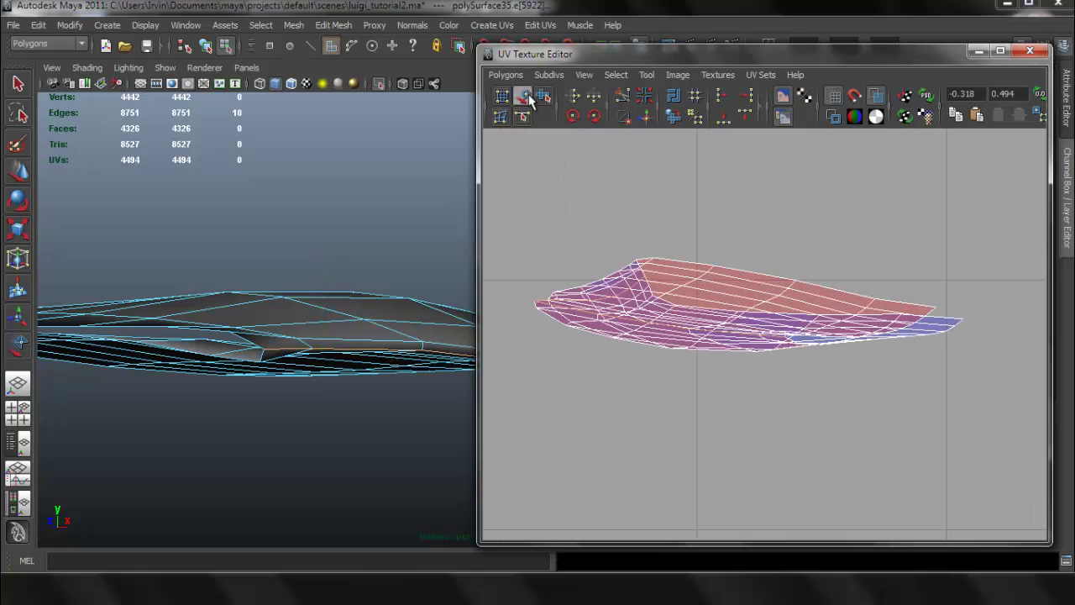
pyautogui.click(717, 282)
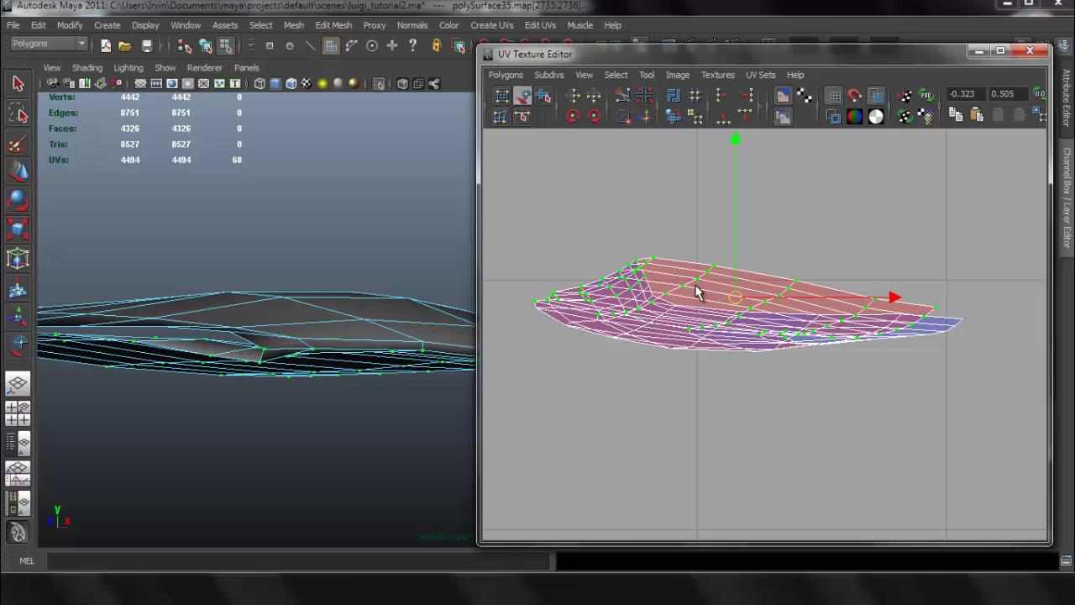
pyautogui.click(546, 98)
pyautogui.click(699, 278)
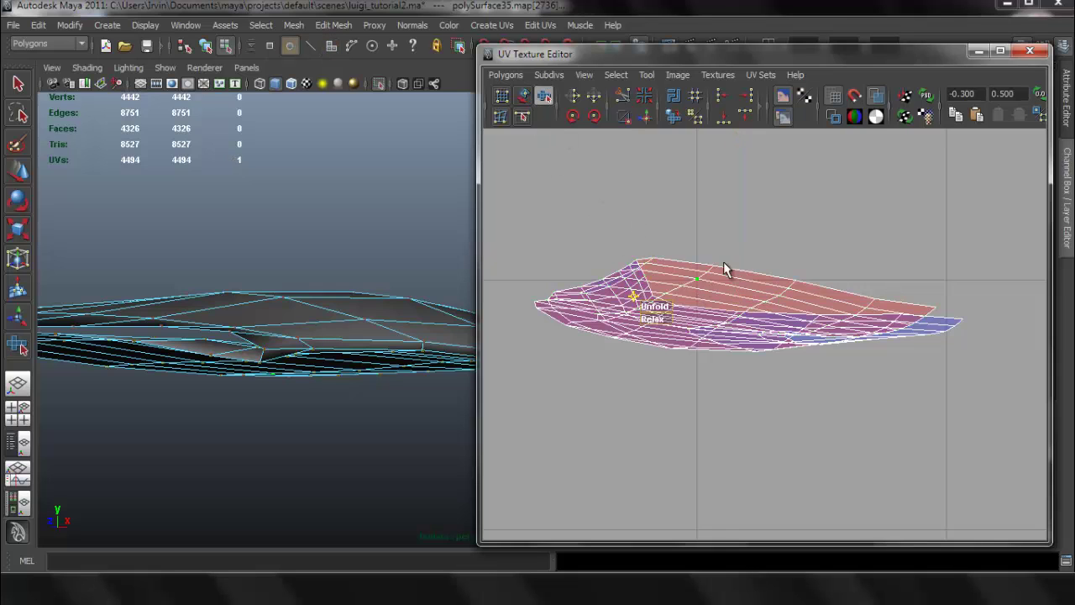
# Step: Select one UV on the cut-off mouth half, expand the selection to its whole shell, and move it clear above the other half
pyautogui.moveTo(715, 295); pyautogui.dragTo(759, 286, button='right')
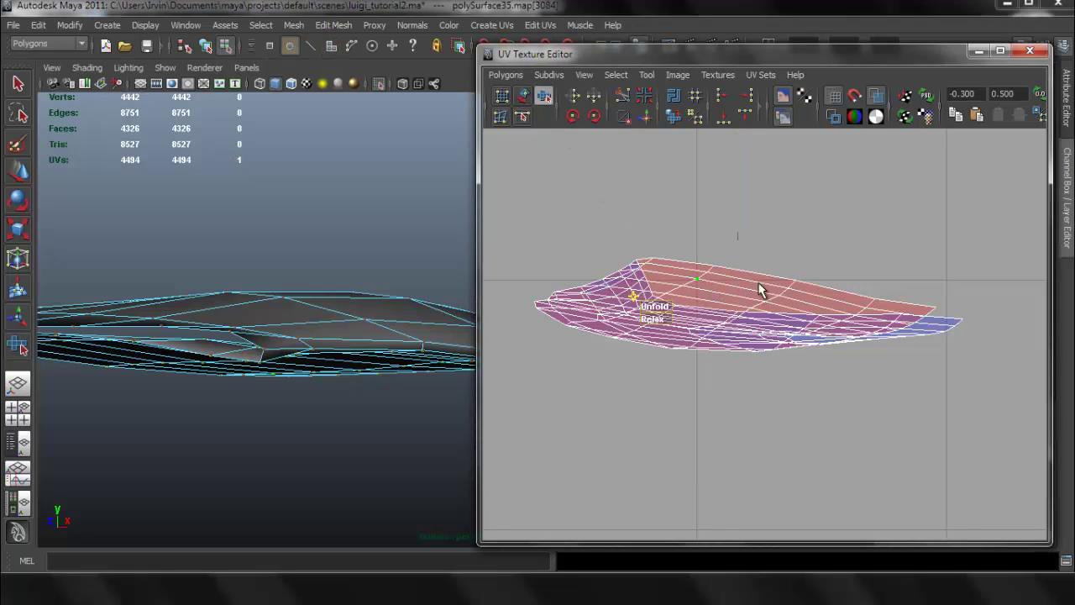
pyautogui.click(808, 294)
pyautogui.keyDown('ctrl'); pyautogui.moveTo(826, 269); pyautogui.dragTo(828, 268, button='right'); pyautogui.keyUp('ctrl')
pyautogui.press('w')
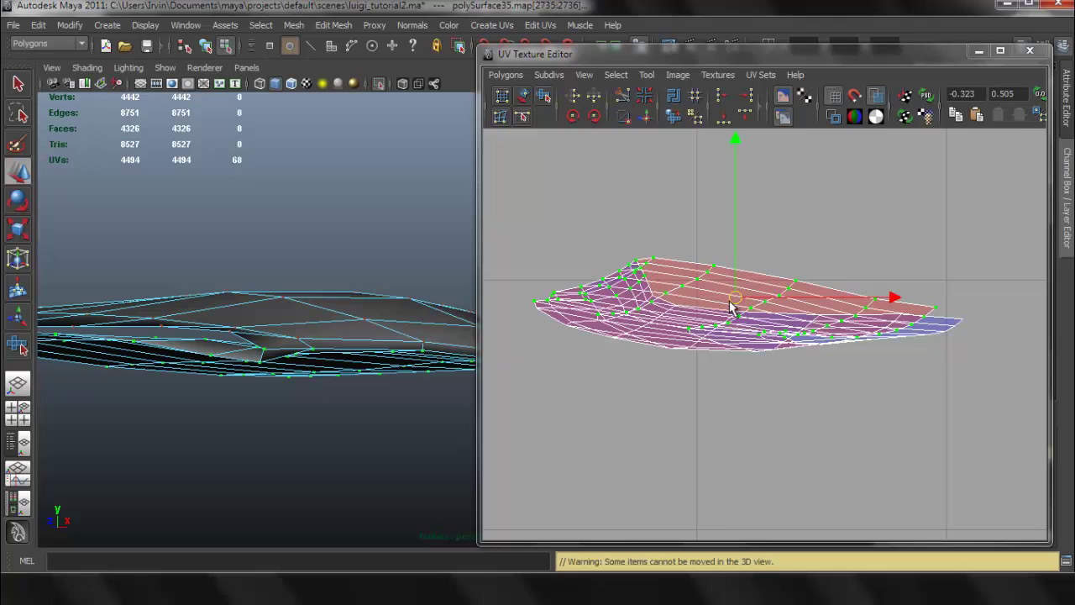
pyautogui.moveTo(748, 288); pyautogui.dragTo(793, 205, button='middle')
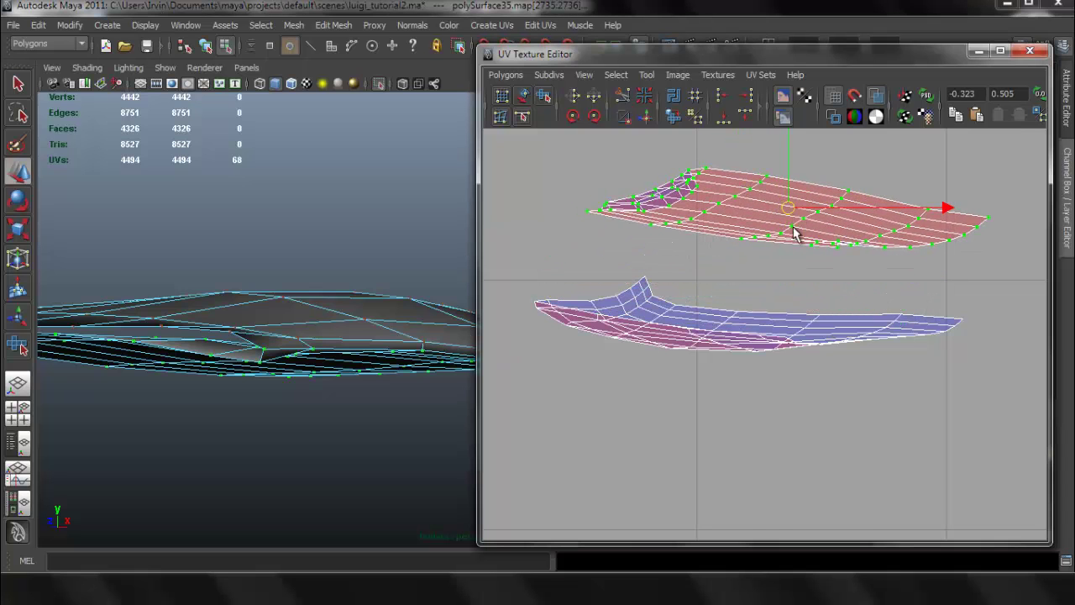
# Step: Unfold the inner UVs of the separated upper mouth shell with the Smooth UV Tool
pyautogui.keyDown('alt'); pyautogui.moveTo(841, 265); pyautogui.dragTo(639, 230, button='right'); pyautogui.keyUp('alt')
pyautogui.keyDown('alt'); pyautogui.moveTo(311, 341); pyautogui.dragTo(287, 338, button='middle'); pyautogui.keyUp('alt')
pyautogui.keyDown('alt'); pyautogui.moveTo(311, 338); pyautogui.dragTo(325, 346); pyautogui.keyUp('alt')
pyautogui.keyDown('alt'); pyautogui.moveTo(772, 292); pyautogui.dragTo(729, 336, button='middle'); pyautogui.keyUp('alt')
pyautogui.scroll(2, 731, 288)
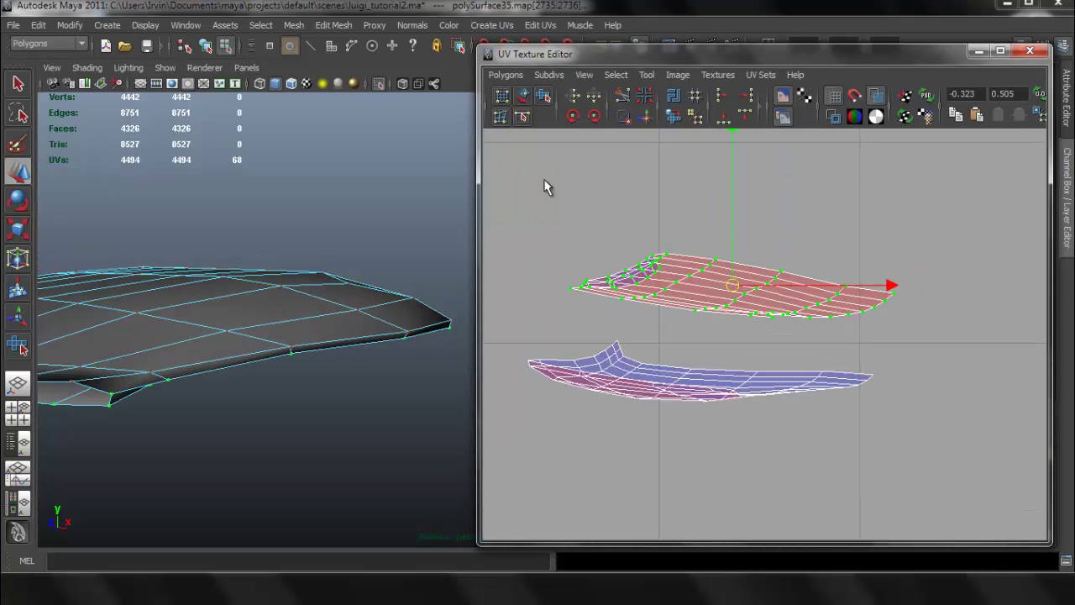
pyautogui.click(646, 74)
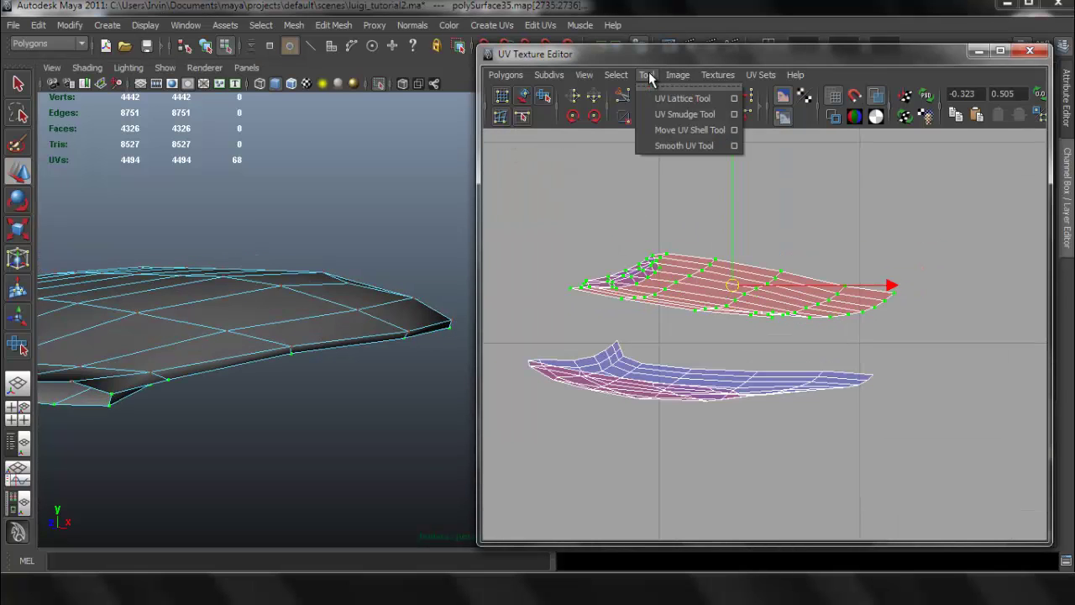
pyautogui.click(679, 145)
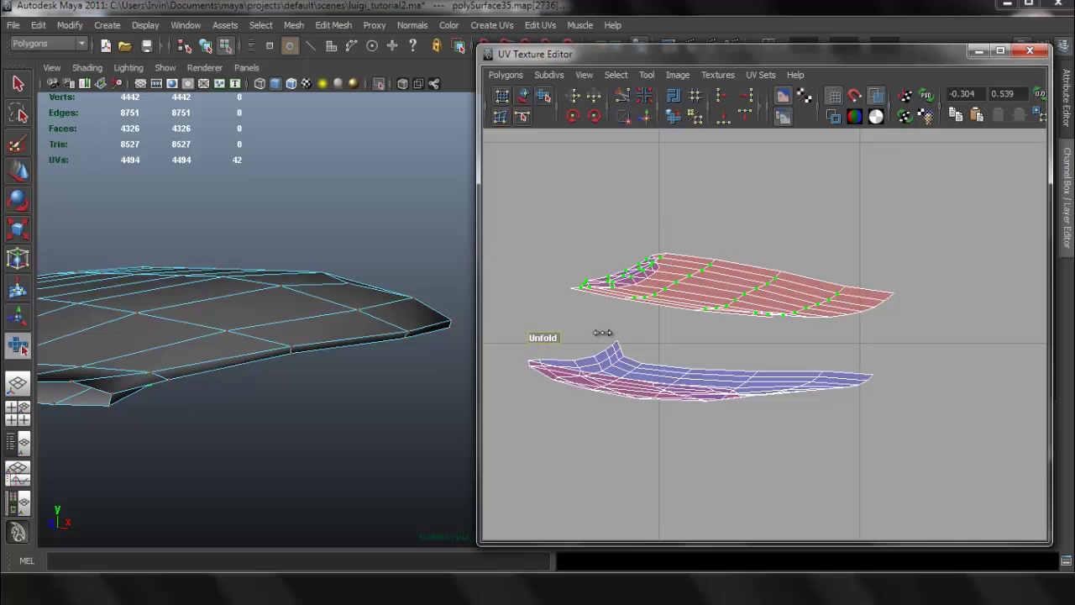
pyautogui.moveTo(603, 333); pyautogui.dragTo(801, 337)
pyautogui.scroll(-2, 788, 319)
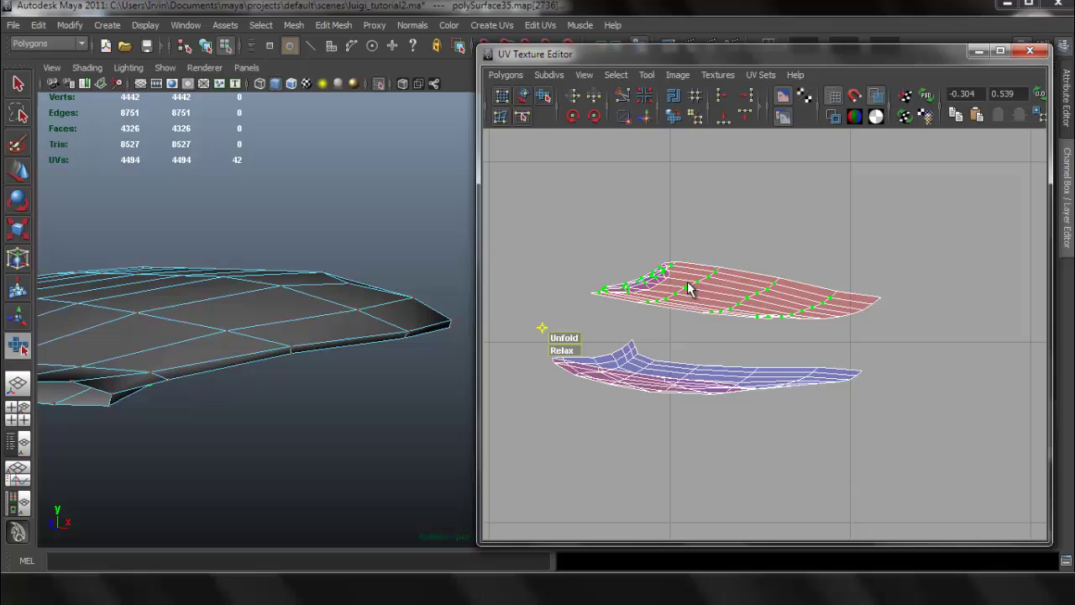
# Step: Try a planar mapping on only the inner faces of the upper mouth shell, and undo it
pyautogui.moveTo(689, 288)
pyautogui.keyDown('ctrl'); pyautogui.mouseDown(button='right')
pyautogui.moveTo(689, 311)
pyautogui.moveTo(688, 299)
pyautogui.mouseUp(button='right'); pyautogui.keyUp('ctrl')
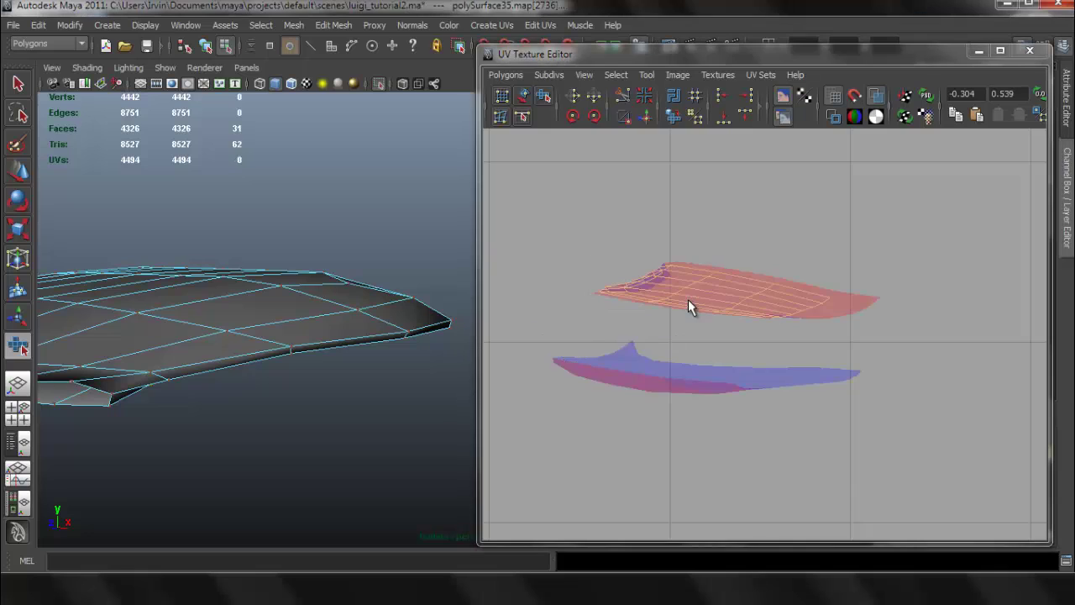
pyautogui.click(489, 24)
pyautogui.click(515, 48)
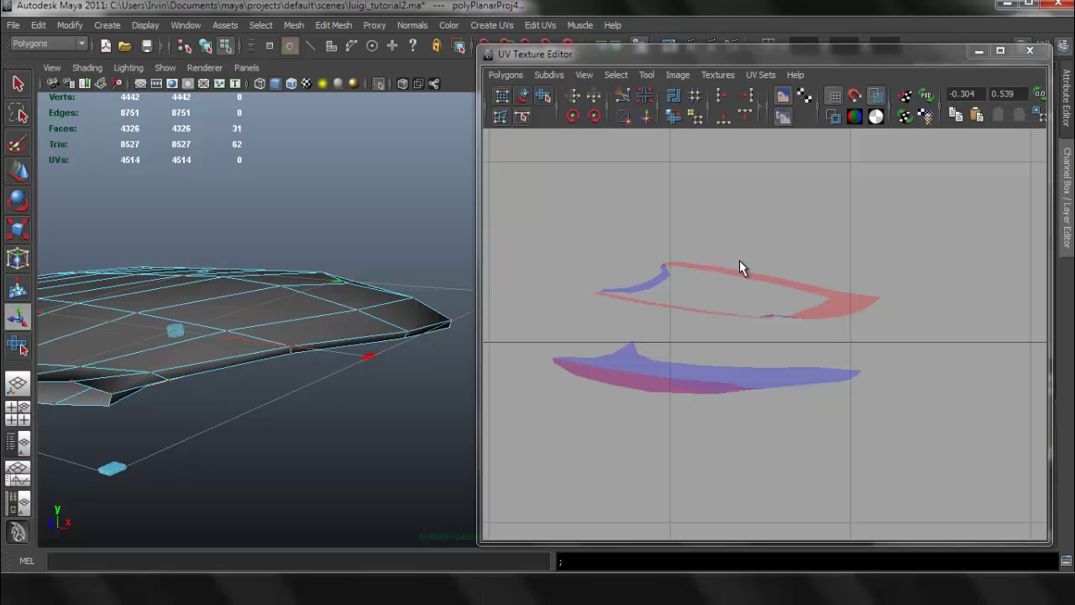
pyautogui.scroll(-5, 739, 268)
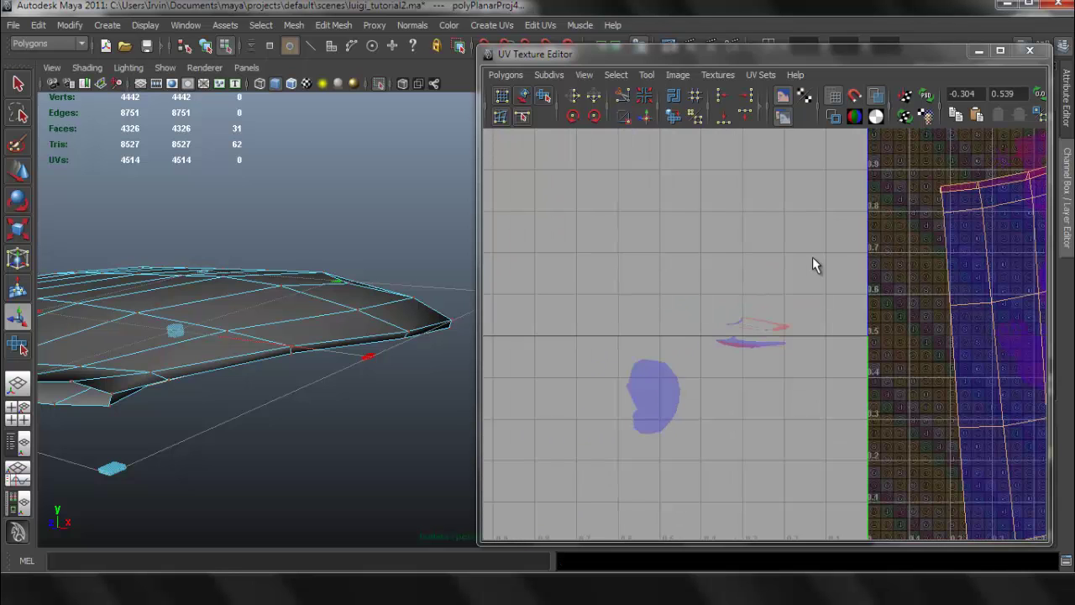
pyautogui.scroll(-5, 814, 264)
pyautogui.hotkey('ctrl', 'z')
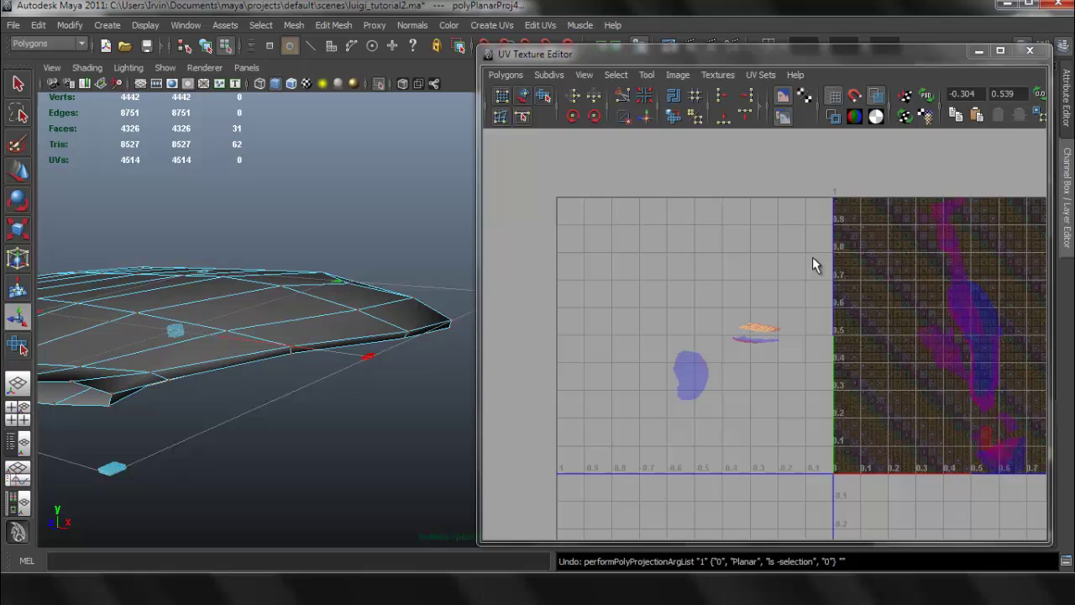
# Step: Select the entire upper mouth shell, convert the selection to faces, and apply a planar mapping to them
pyautogui.scroll(6, 780, 306)
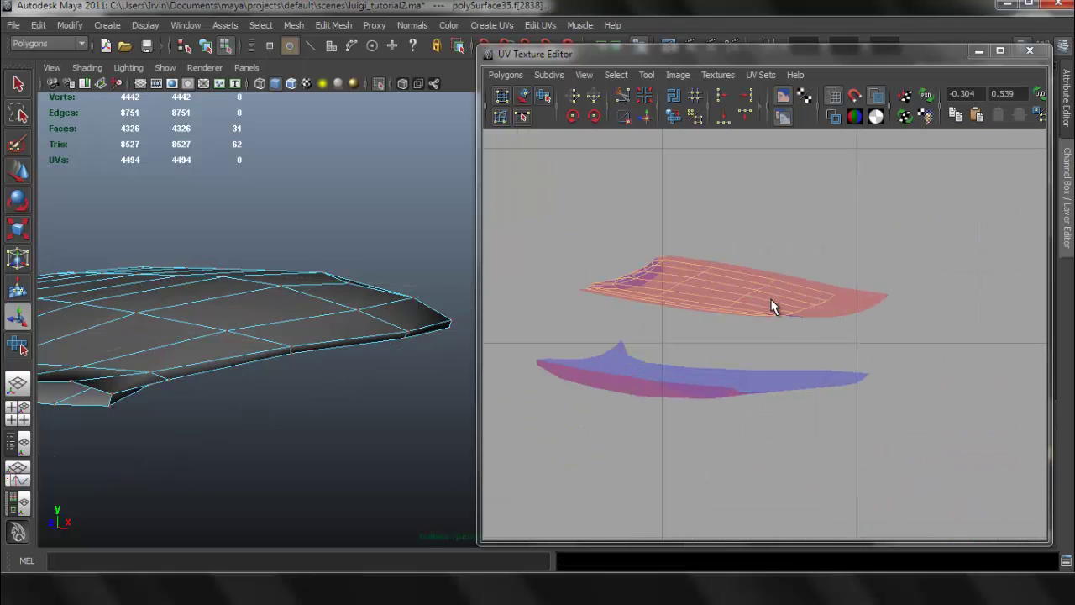
pyautogui.scroll(3, 748, 286)
pyautogui.moveTo(777, 265); pyautogui.dragTo(832, 264, button='right')
pyautogui.moveTo(840, 216); pyautogui.dragTo(883, 300)
pyautogui.keyDown('ctrl'); pyautogui.moveTo(857, 277); pyautogui.dragTo(919, 260, button='right'); pyautogui.keyUp('ctrl')
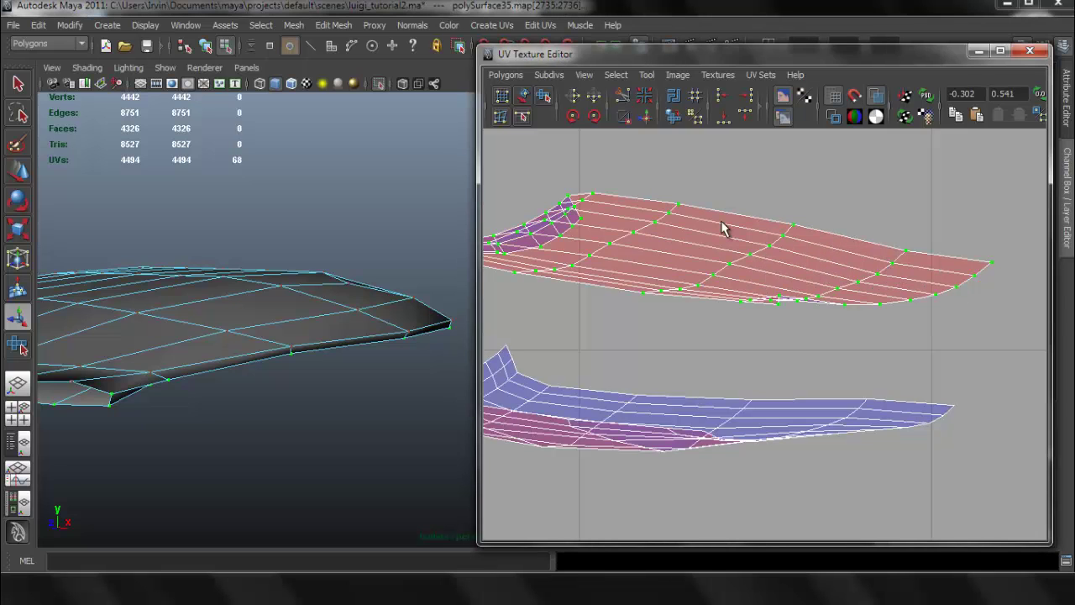
pyautogui.keyDown('ctrl'); pyautogui.moveTo(713, 252); pyautogui.dragTo(728, 245, button='right'); pyautogui.keyUp('ctrl')
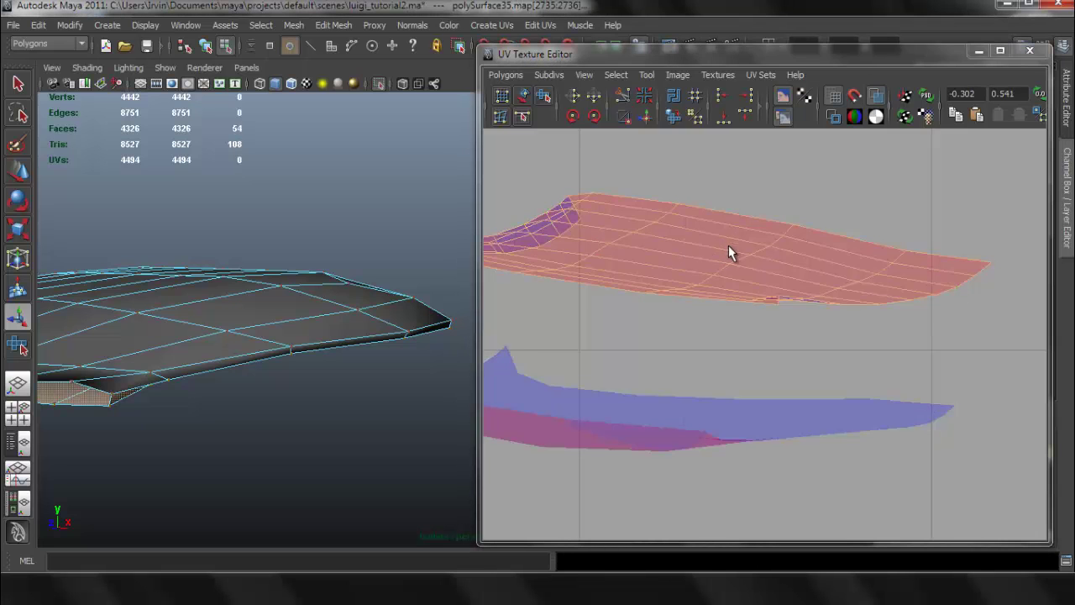
pyautogui.click(493, 25)
pyautogui.click(489, 43)
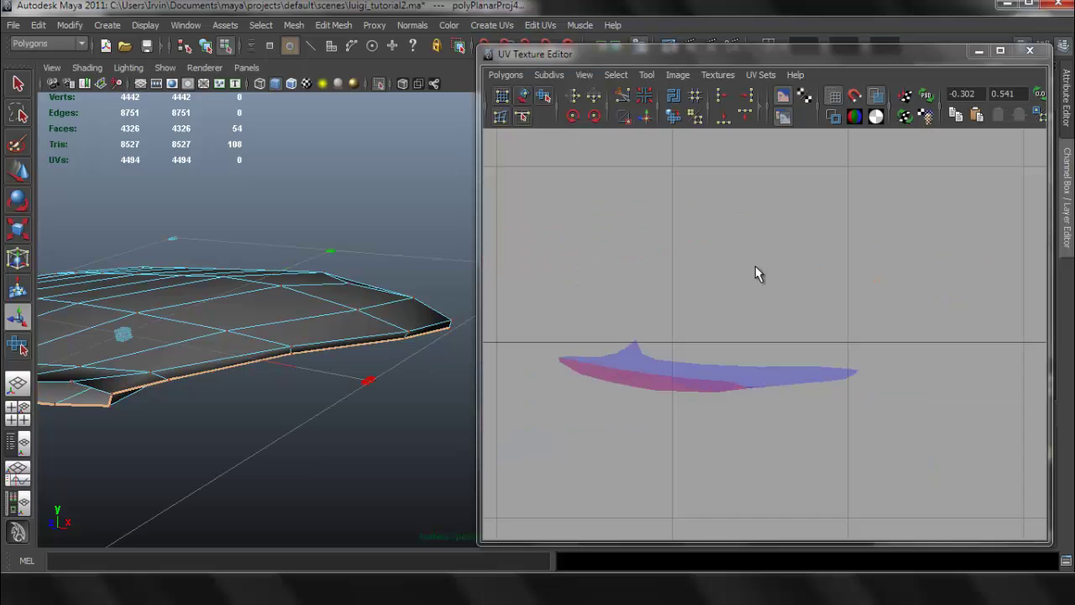
pyautogui.scroll(-10, 756, 267)
pyautogui.keyDown('alt'); pyautogui.moveTo(892, 294); pyautogui.dragTo(773, 276, button='middle'); pyautogui.keyUp('alt')
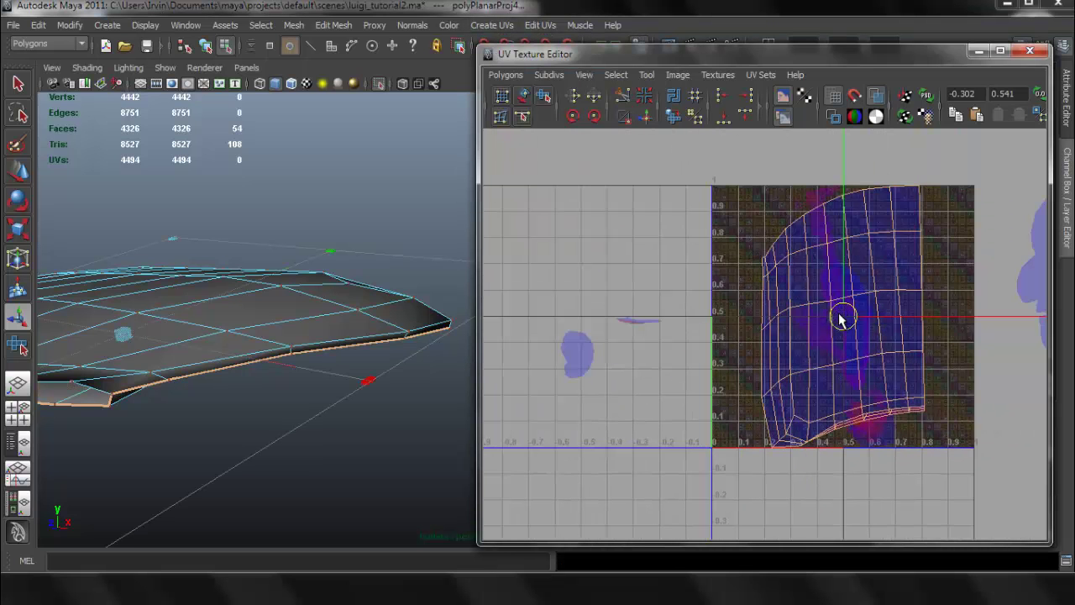
# Step: Move the planar-mapped mouth shell outside the texture square, up and to the left above the ear shell, and clear the selection
pyautogui.moveTo(844, 316); pyautogui.dragTo(552, 191)
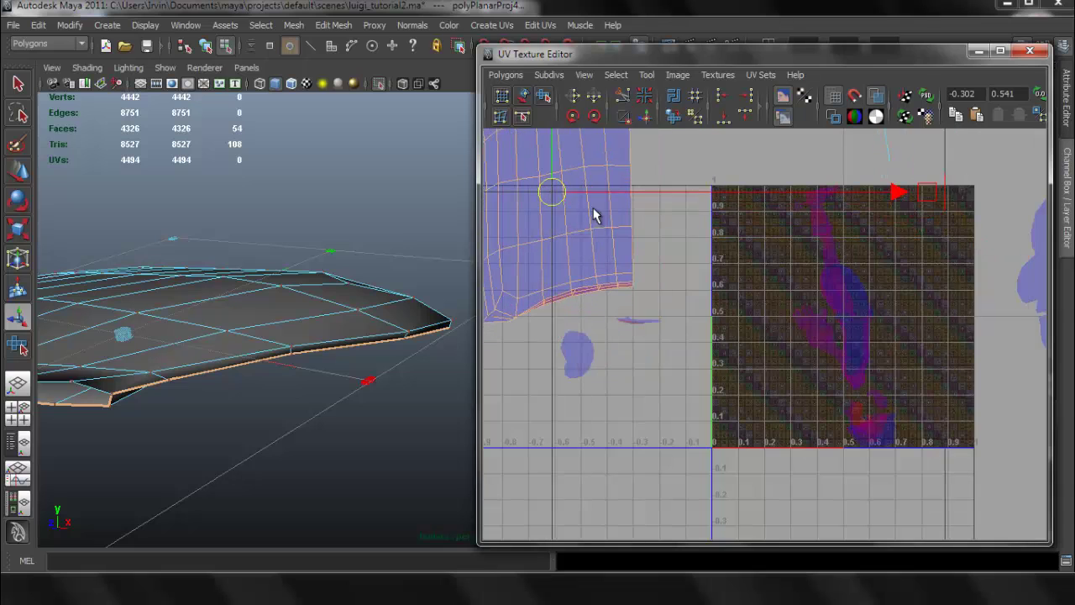
pyautogui.keyDown('alt'); pyautogui.moveTo(618, 224); pyautogui.dragTo(676, 269, button='middle'); pyautogui.keyUp('alt')
pyautogui.click(737, 178)
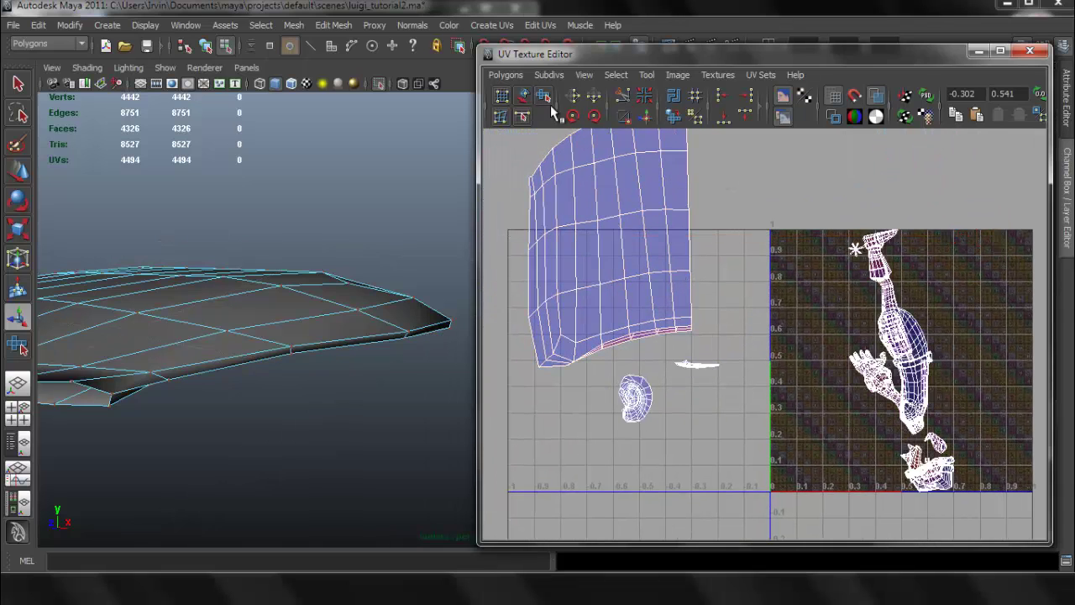
# Step: Select the entire remaining mouth shell beside the ear shell, convert it to faces, and apply a planar mapping to them
pyautogui.moveTo(715, 370); pyautogui.dragTo(756, 357, button='right')
pyautogui.moveTo(697, 354); pyautogui.dragTo(729, 371)
pyautogui.keyDown('ctrl'); pyautogui.moveTo(704, 380); pyautogui.dragTo(756, 356, button='right'); pyautogui.keyUp('ctrl')
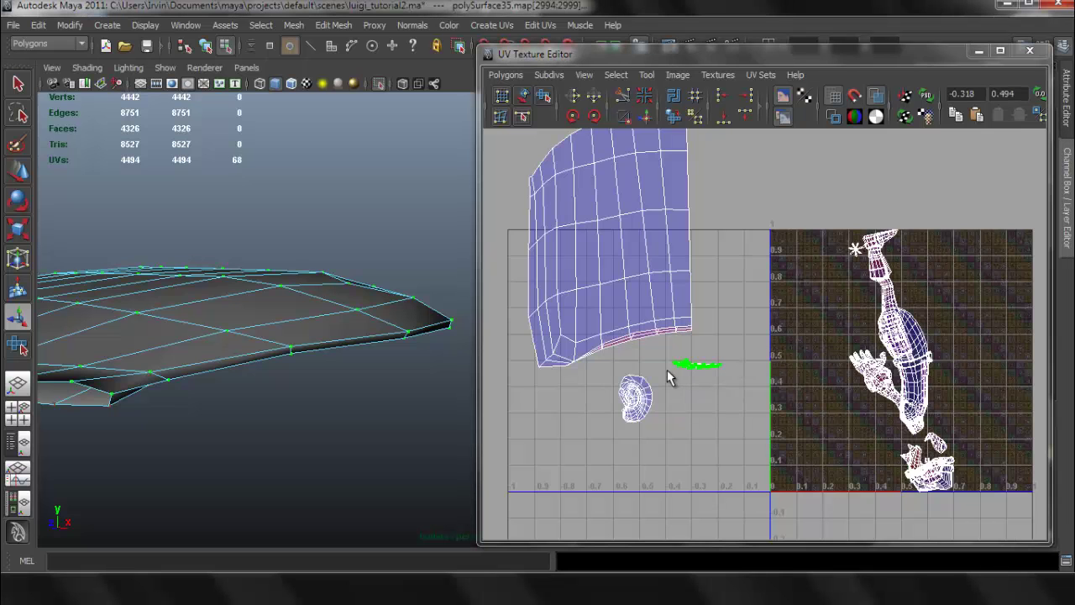
pyautogui.scroll(3, 667, 369)
pyautogui.keyDown('alt'); pyautogui.moveTo(667, 378); pyautogui.dragTo(708, 318, button='middle'); pyautogui.keyUp('alt')
pyautogui.keyDown('ctrl'); pyautogui.moveTo(702, 341); pyautogui.dragTo(706, 367, button='right'); pyautogui.keyUp('ctrl')
pyautogui.click(494, 26)
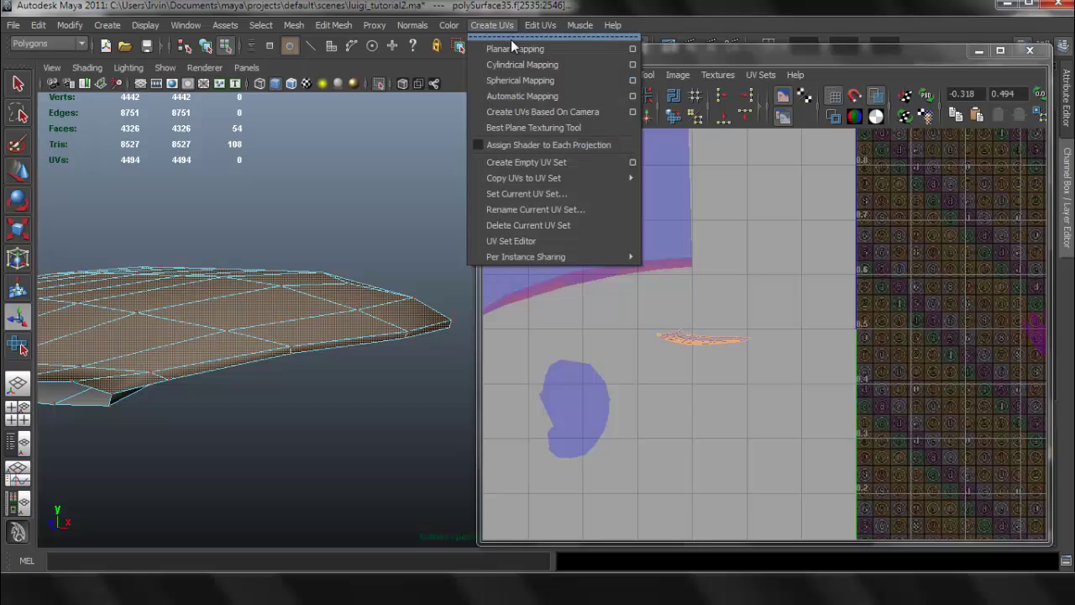
pyautogui.click(509, 48)
pyautogui.scroll(-3, 835, 315)
pyautogui.scroll(-3, 834, 311)
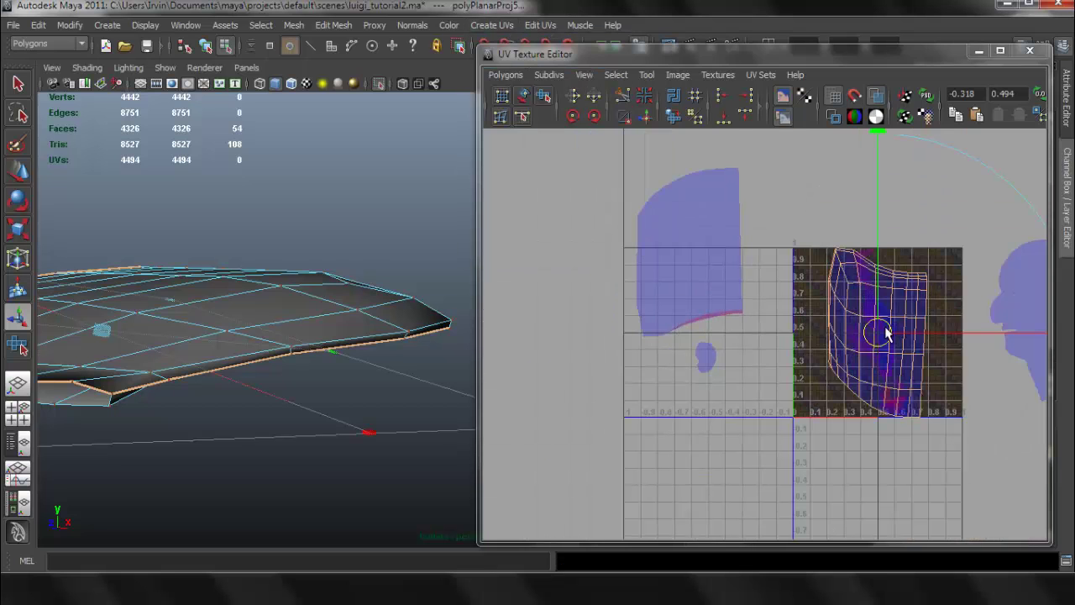
# Step: Move the planar-mapped mouth shell outside the texture square, beside the other mouth shell on its far side
pyautogui.moveTo(881, 328); pyautogui.dragTo(551, 250)
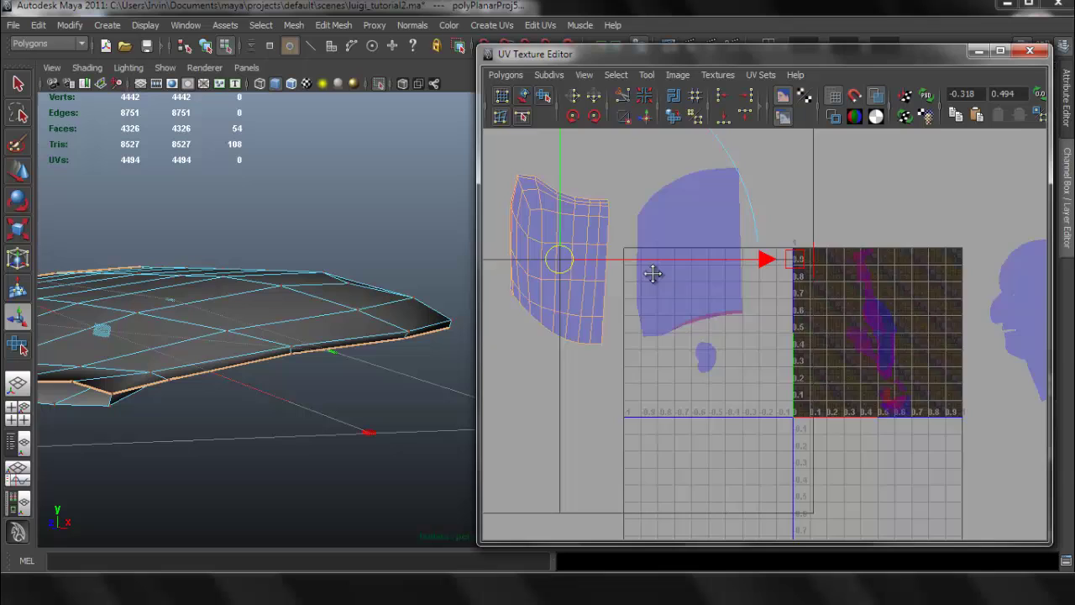
pyautogui.scroll(2, 664, 277)
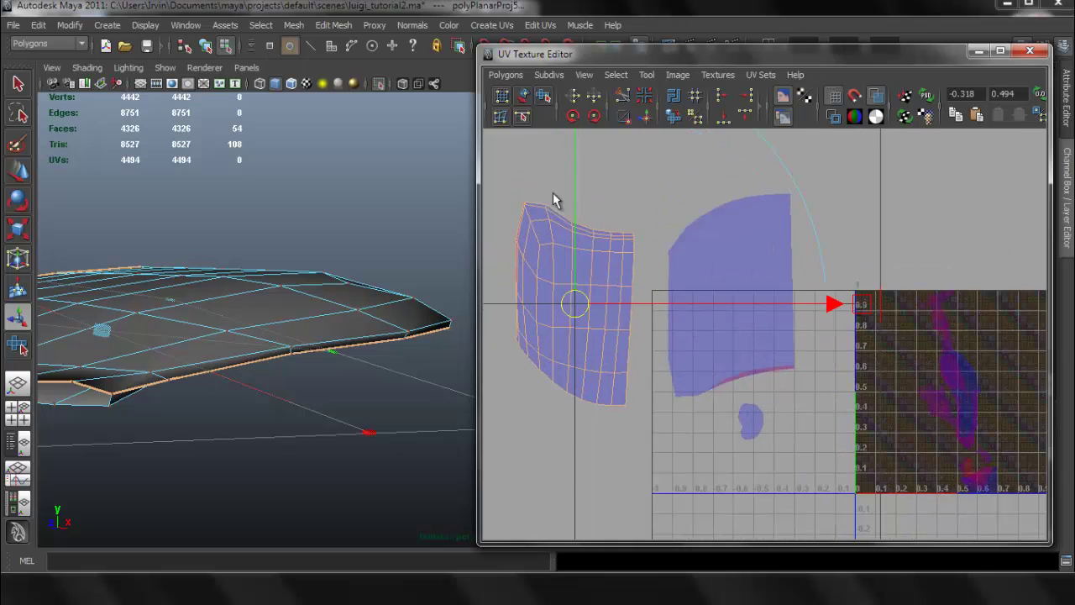
pyautogui.keyDown('alt'); pyautogui.moveTo(573, 244); pyautogui.dragTo(598, 235, button='middle'); pyautogui.keyUp('alt')
# Step: Select all UVs of the newly moved mouth shell and unfold them slightly with the Smooth UV Tool
pyautogui.moveTo(581, 228); pyautogui.dragTo(640, 235, button='right')
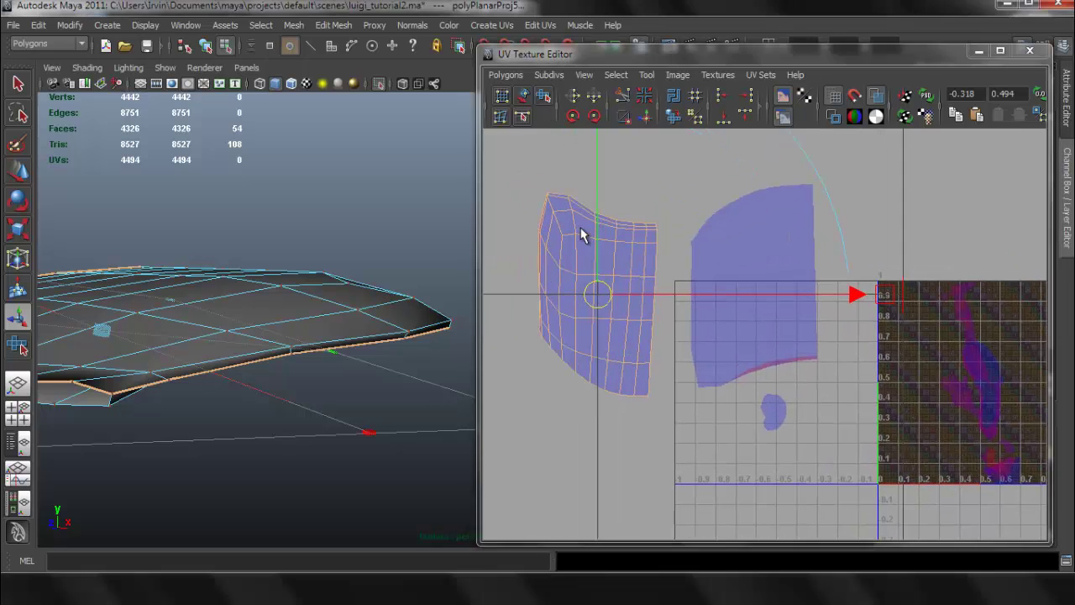
pyautogui.moveTo(599, 215); pyautogui.dragTo(625, 254)
pyautogui.keyDown('ctrl'); pyautogui.moveTo(624, 237); pyautogui.dragTo(662, 222, button='right'); pyautogui.keyUp('ctrl')
pyautogui.click(647, 74)
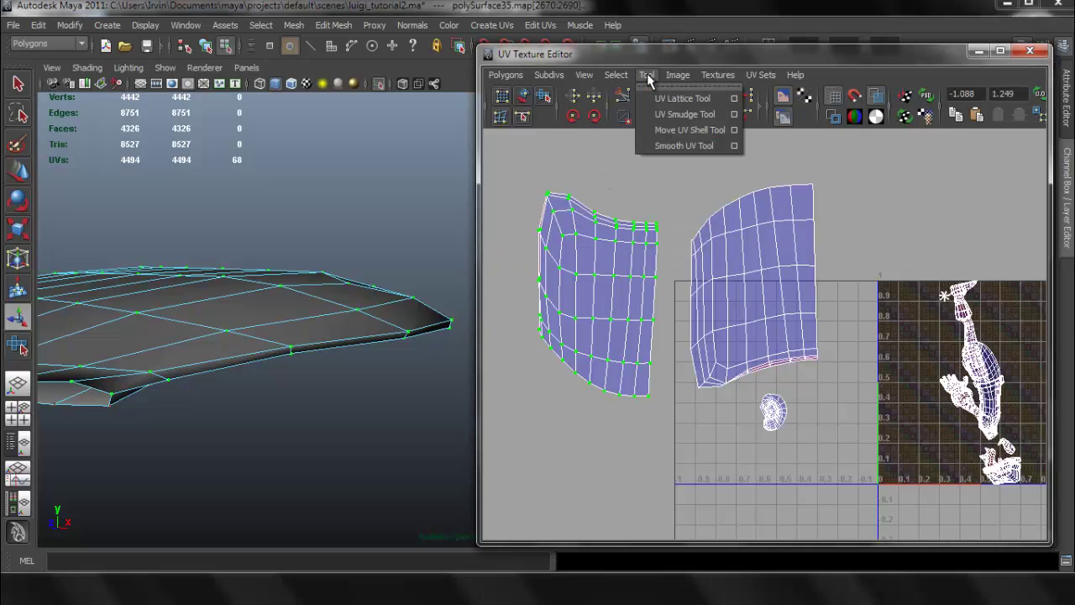
pyautogui.click(685, 146)
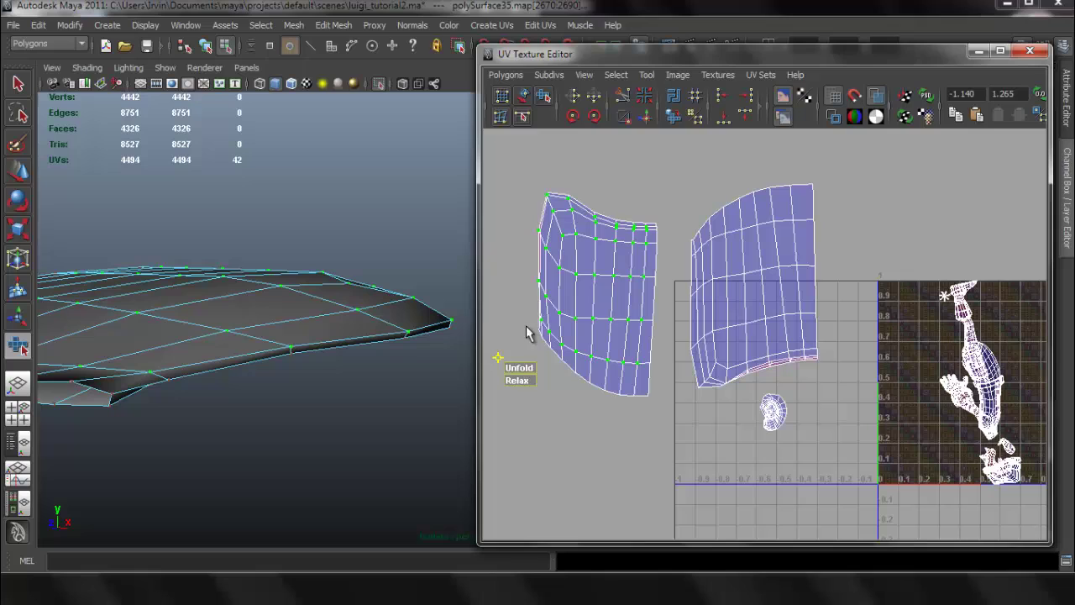
pyautogui.moveTo(518, 367); pyautogui.dragTo(781, 367)
pyautogui.moveTo(525, 370)
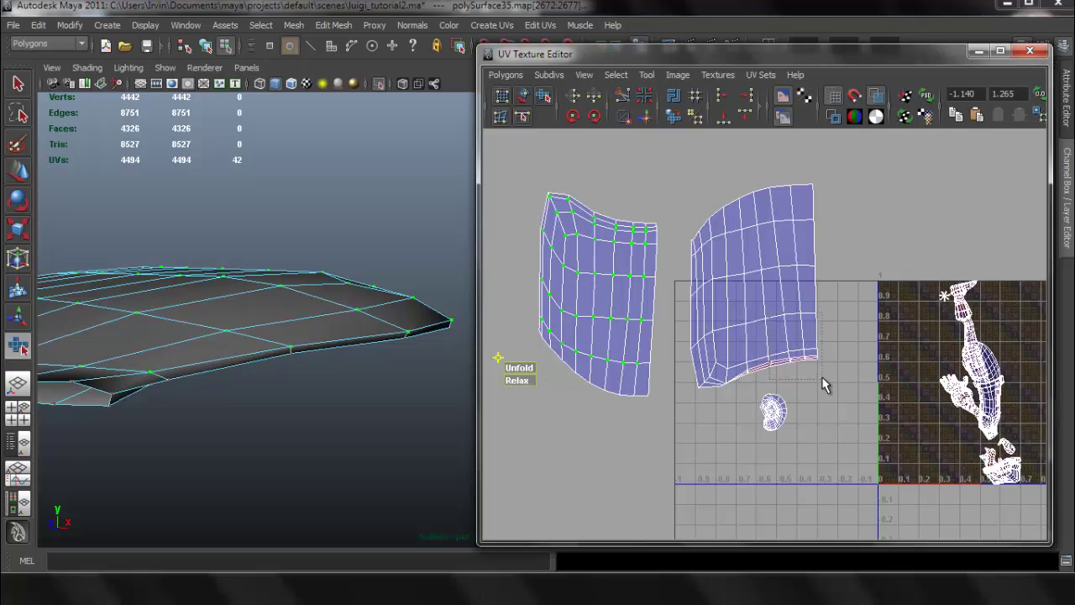
# Step: Select the entire mouth shell above the ear shell and unfold its UVs slightly, including the borders
pyautogui.moveTo(822, 377); pyautogui.dragTo(822, 378)
pyautogui.keyDown('ctrl'); pyautogui.moveTo(793, 337); pyautogui.dragTo(825, 319, button='right'); pyautogui.keyUp('ctrl')
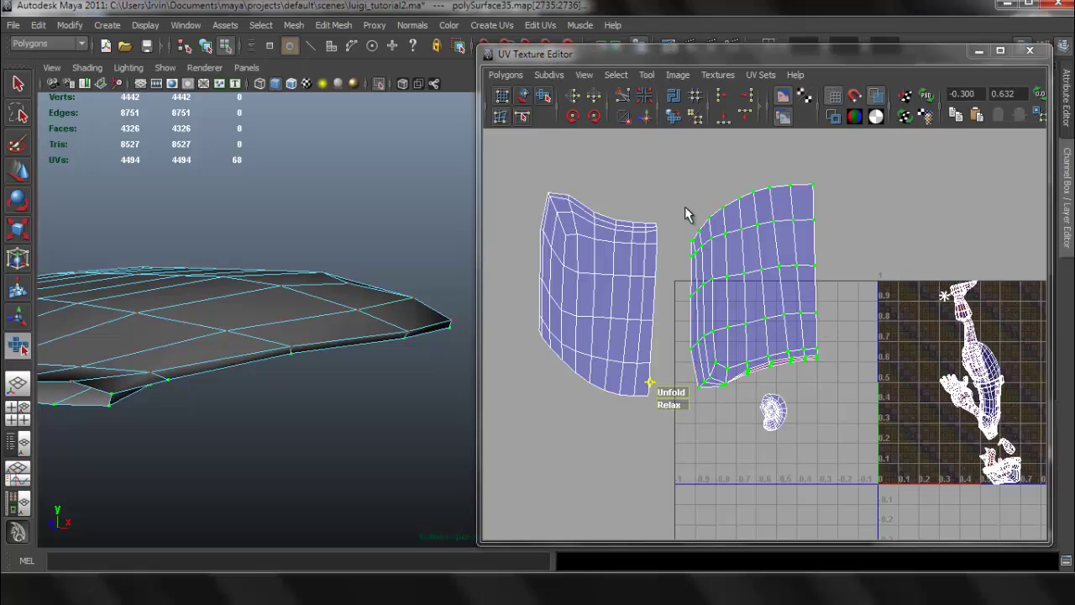
pyautogui.moveTo(687, 391); pyautogui.dragTo(697, 392)
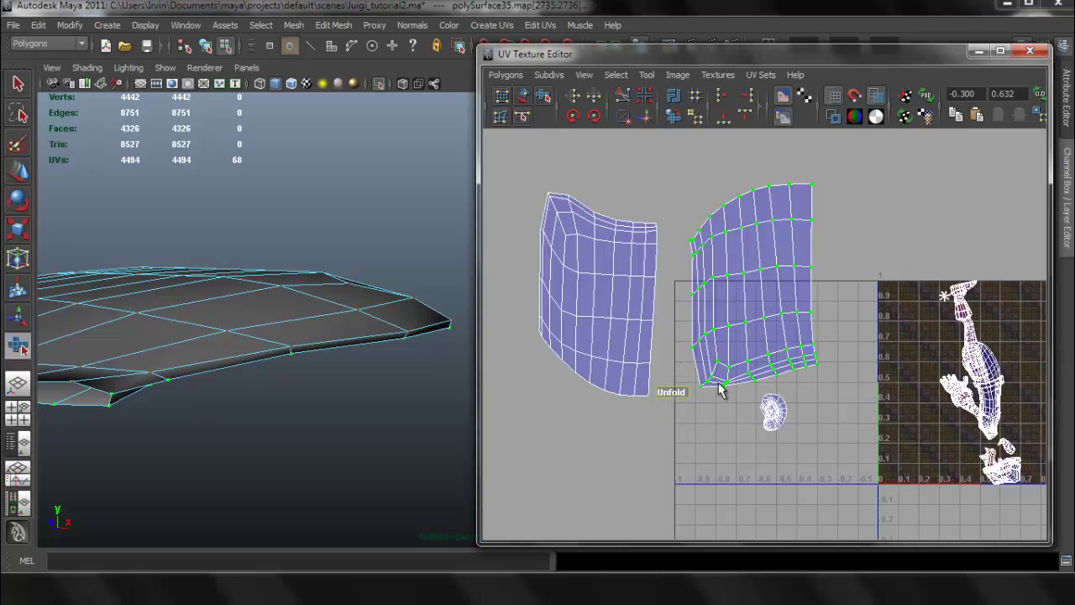
pyautogui.moveTo(670, 398)
# Step: Select the edge loop on the mouth interior where the two mouth shells meet, and move and sew their UVs together along it
pyautogui.keyDown('alt'); pyautogui.moveTo(397, 371); pyautogui.dragTo(273, 331); pyautogui.keyUp('alt')
pyautogui.keyDown('alt'); pyautogui.moveTo(273, 332); pyautogui.dragTo(278, 332, button='right'); pyautogui.keyUp('alt')
pyautogui.keyDown('alt'); pyautogui.moveTo(278, 332); pyautogui.dragTo(288, 331, button='middle'); pyautogui.keyUp('alt')
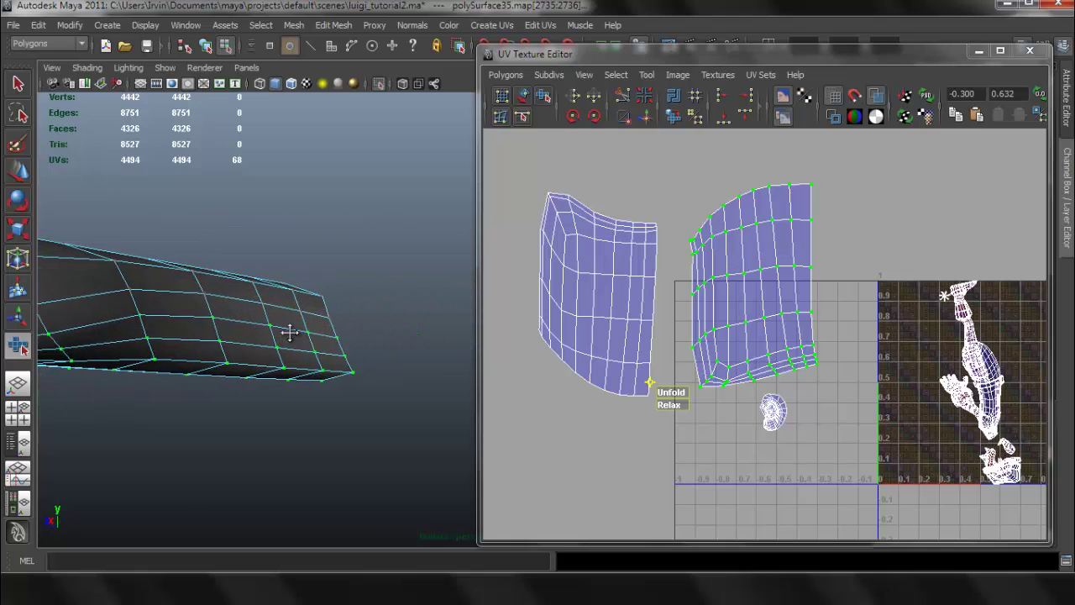
pyautogui.moveTo(259, 324); pyautogui.dragTo(260, 280, button='right')
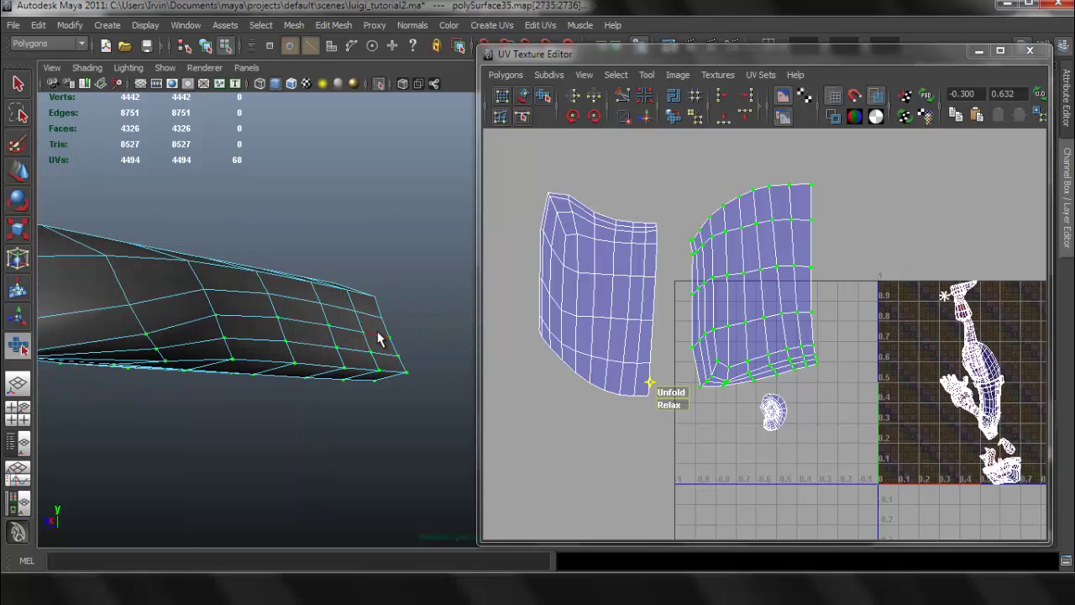
pyautogui.click(378, 333)
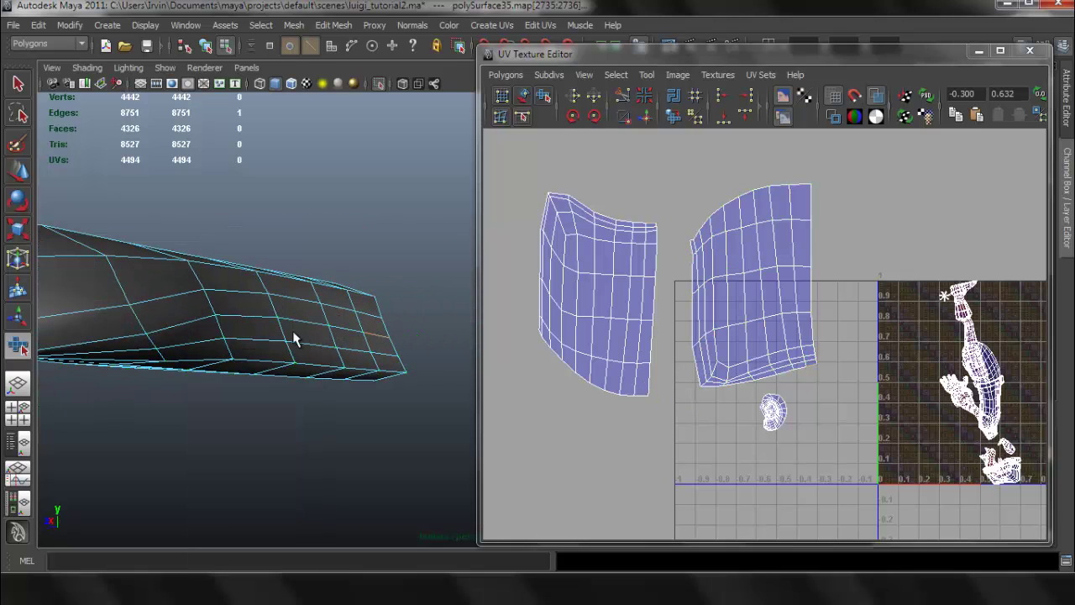
pyautogui.doubleClick(169, 329)
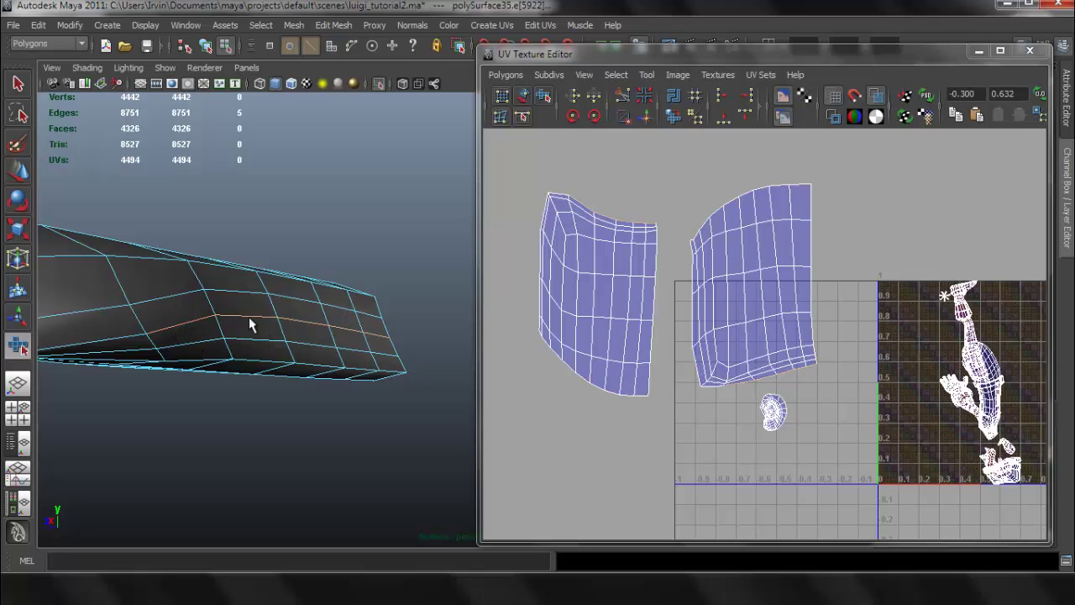
pyautogui.keyDown('alt'); pyautogui.moveTo(257, 324); pyautogui.dragTo(316, 335); pyautogui.keyUp('alt')
pyautogui.keyDown('alt'); pyautogui.moveTo(692, 326); pyautogui.dragTo(703, 315, button='middle'); pyautogui.keyUp('alt')
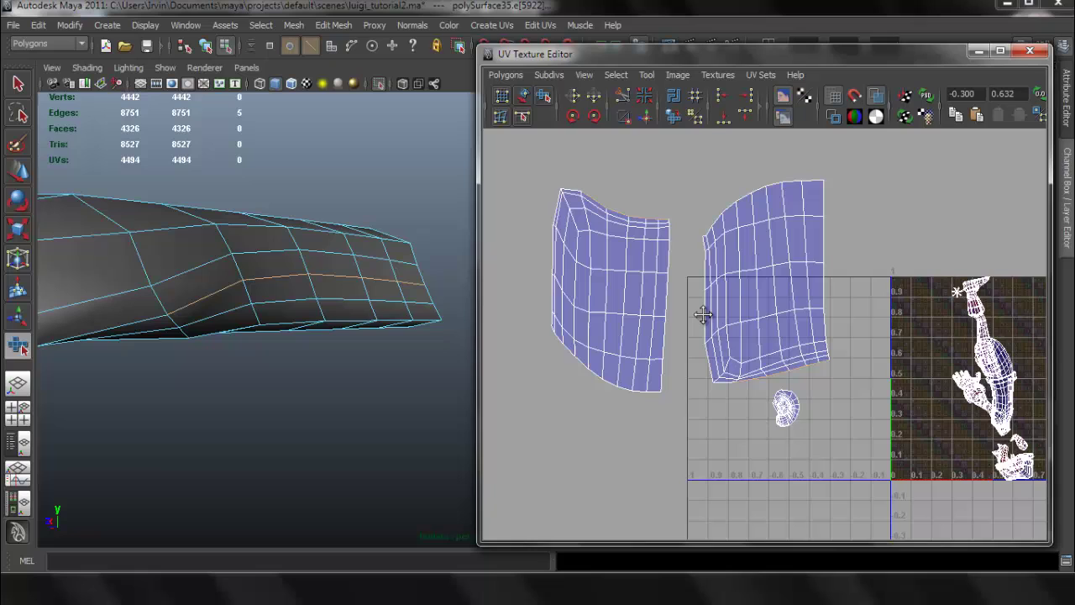
pyautogui.keyDown('alt'); pyautogui.moveTo(224, 305); pyautogui.dragTo(329, 331); pyautogui.keyUp('alt')
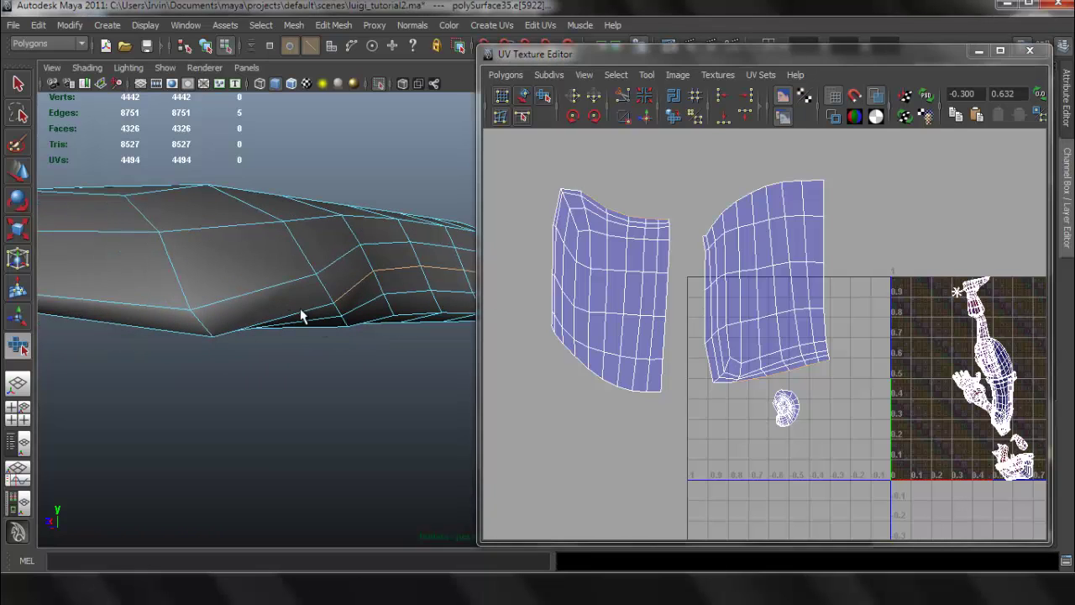
pyautogui.click(520, 74)
pyautogui.click(583, 502)
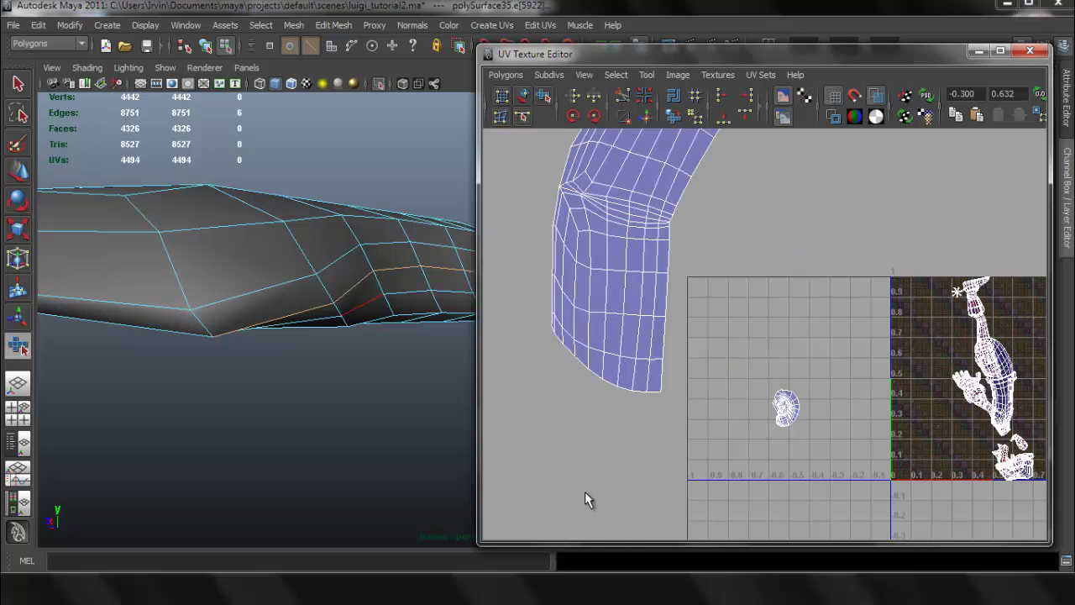
# Step: Start the Smooth UV Tool on the entire joined mouth shell and open the tool's options
pyautogui.keyDown('alt'); pyautogui.moveTo(644, 204); pyautogui.dragTo(638, 281, button='middle'); pyautogui.keyUp('alt')
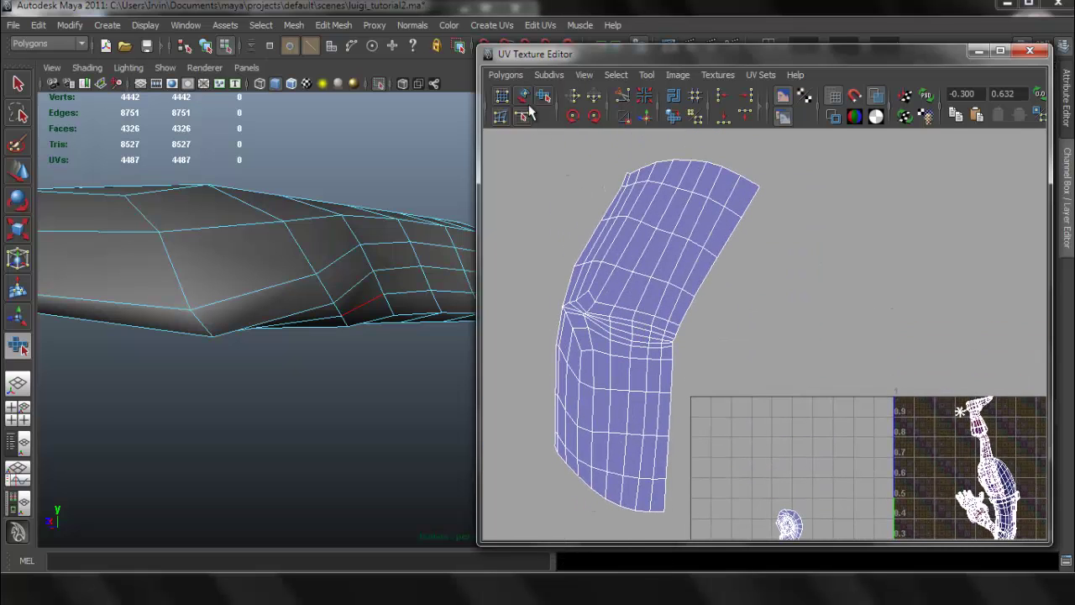
pyautogui.moveTo(627, 244); pyautogui.dragTo(677, 225, button='right')
pyautogui.moveTo(681, 193); pyautogui.dragTo(734, 274)
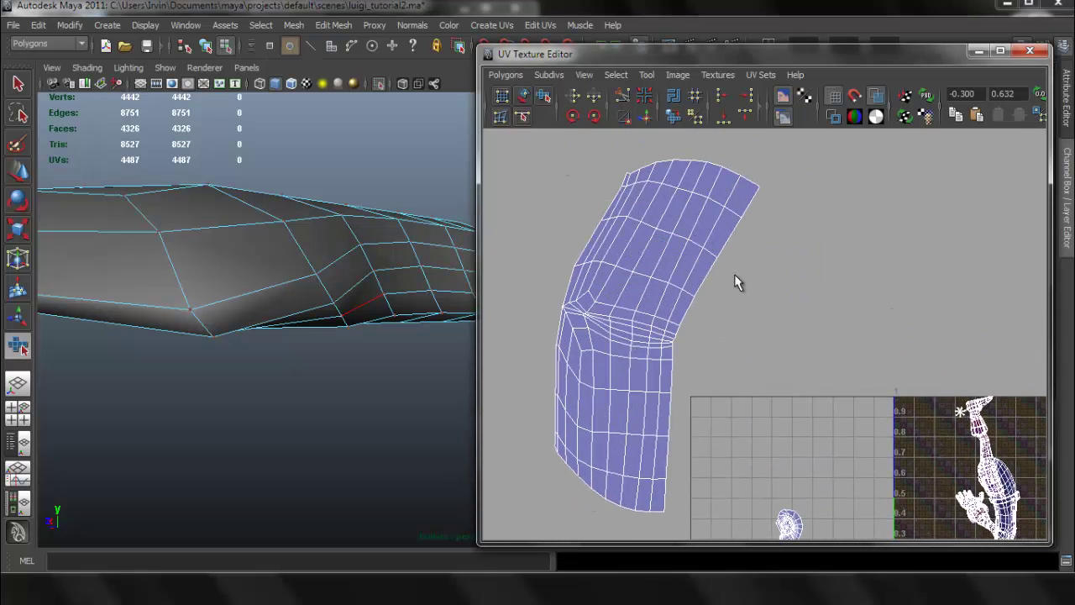
pyautogui.keyDown('ctrl'); pyautogui.rightClick(698, 222); pyautogui.keyUp('ctrl')
pyautogui.click(756, 203)
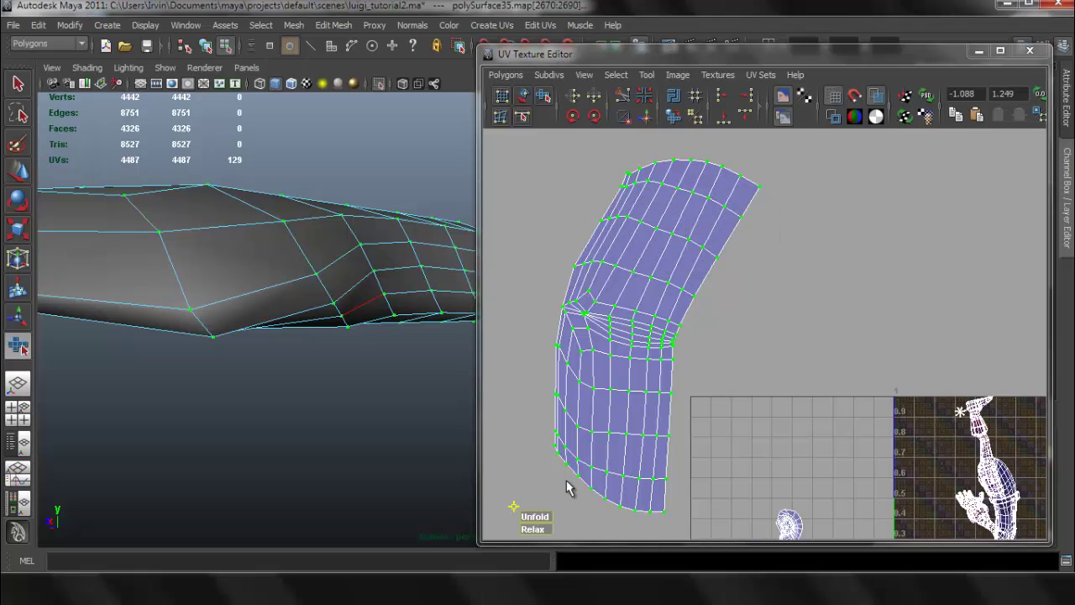
pyautogui.click(647, 76)
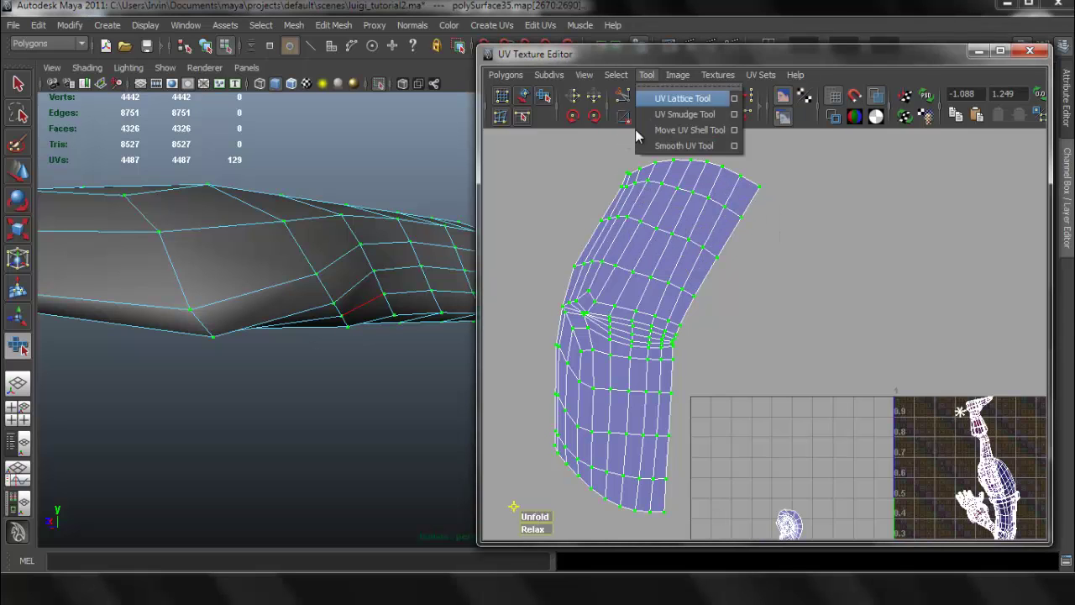
pyautogui.click(677, 142)
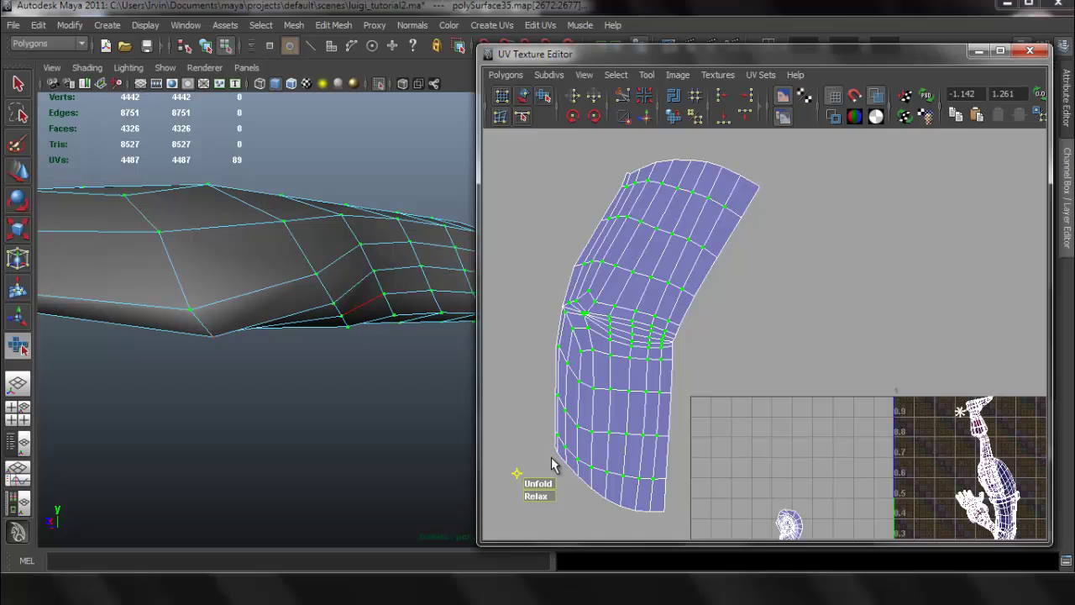
pyautogui.click(655, 78)
pyautogui.click(739, 142)
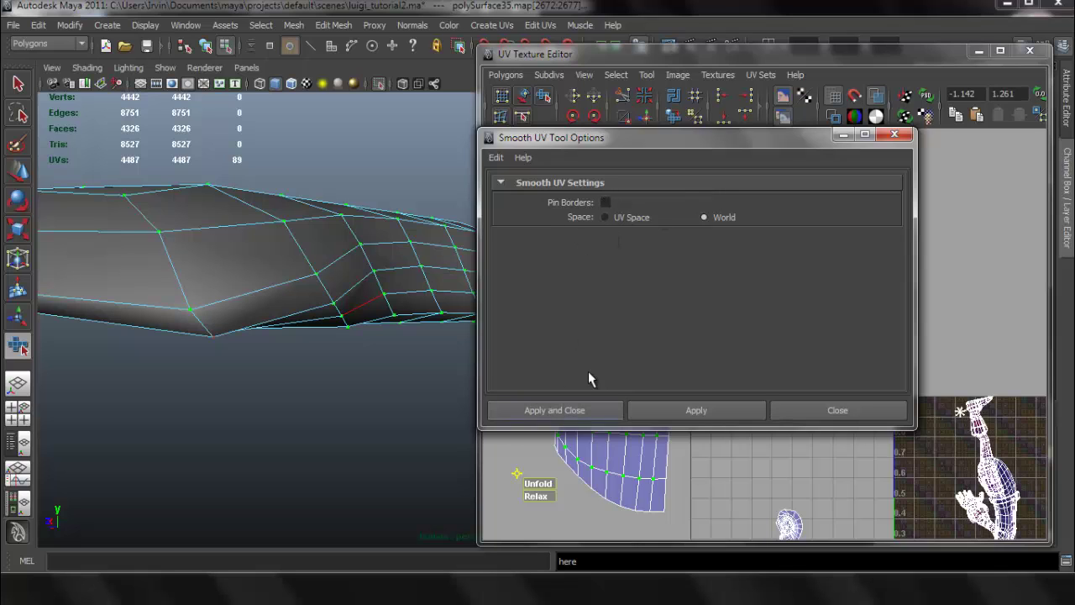
pyautogui.click(689, 175)
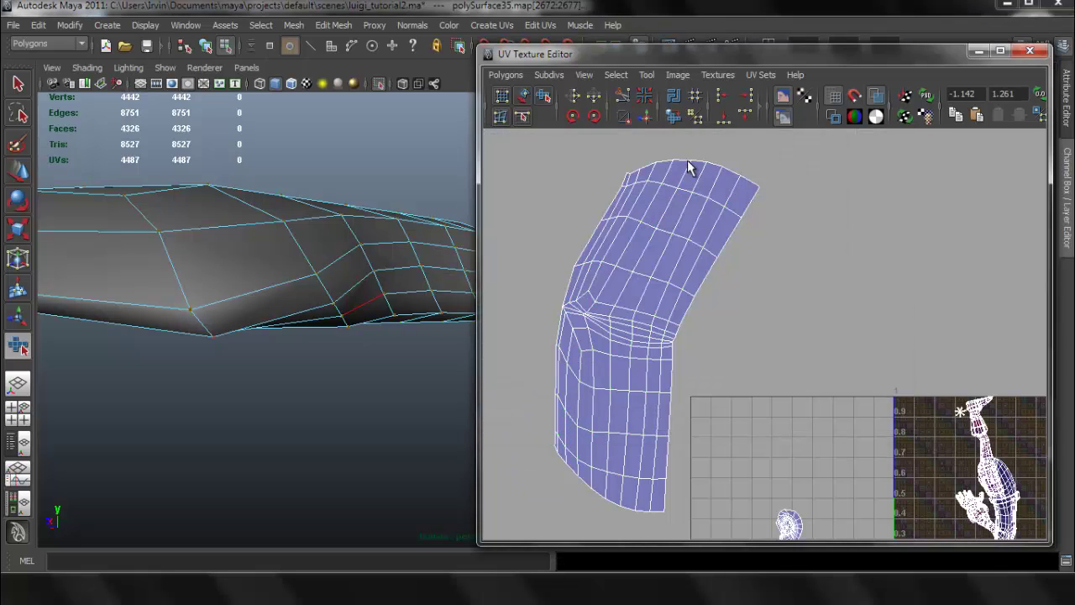
# Step: Select all UVs of the joined mouth shell, unfold them slightly, and clear the selection
pyautogui.moveTo(697, 152); pyautogui.dragTo(759, 203)
pyautogui.keyDown('ctrl'); pyautogui.moveTo(745, 198); pyautogui.dragTo(805, 180, button='right'); pyautogui.keyUp('ctrl')
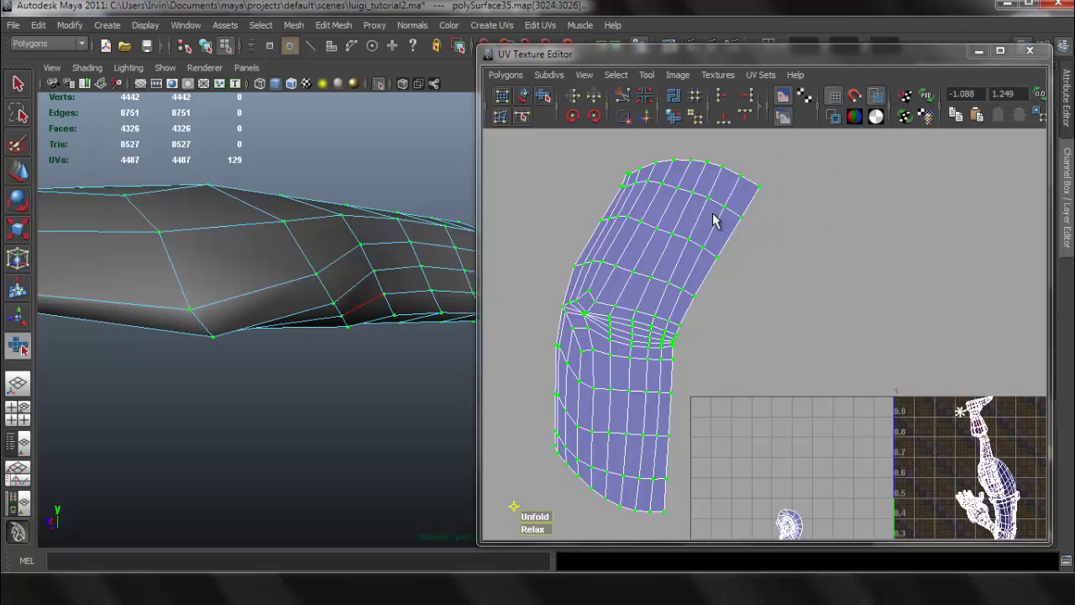
pyautogui.moveTo(534, 522); pyautogui.dragTo(935, 514)
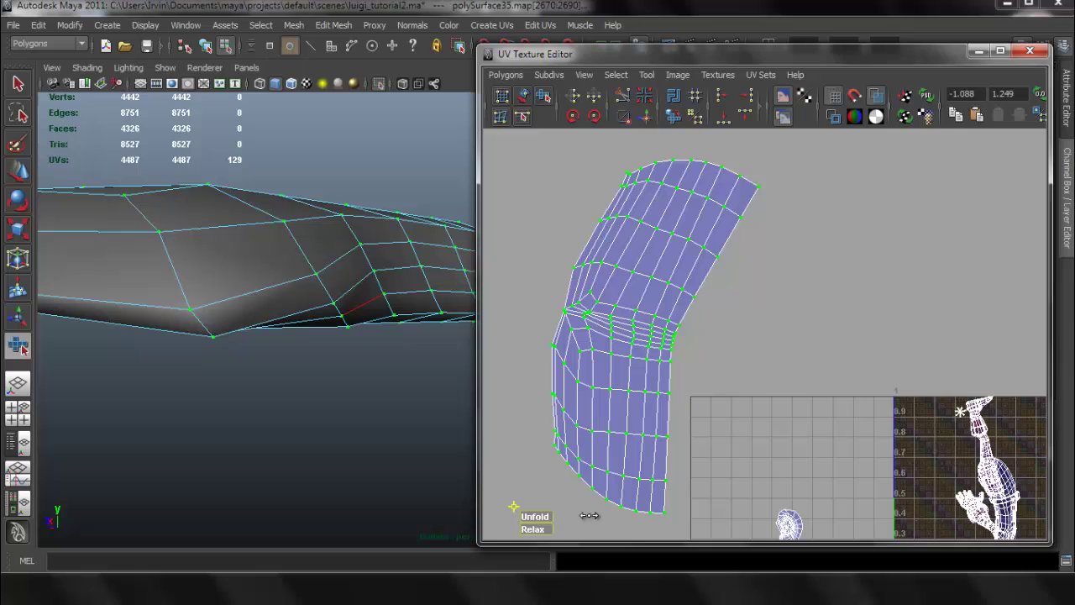
pyautogui.click(789, 304)
pyautogui.scroll(-3, 787, 298)
pyautogui.scroll(-2, 787, 295)
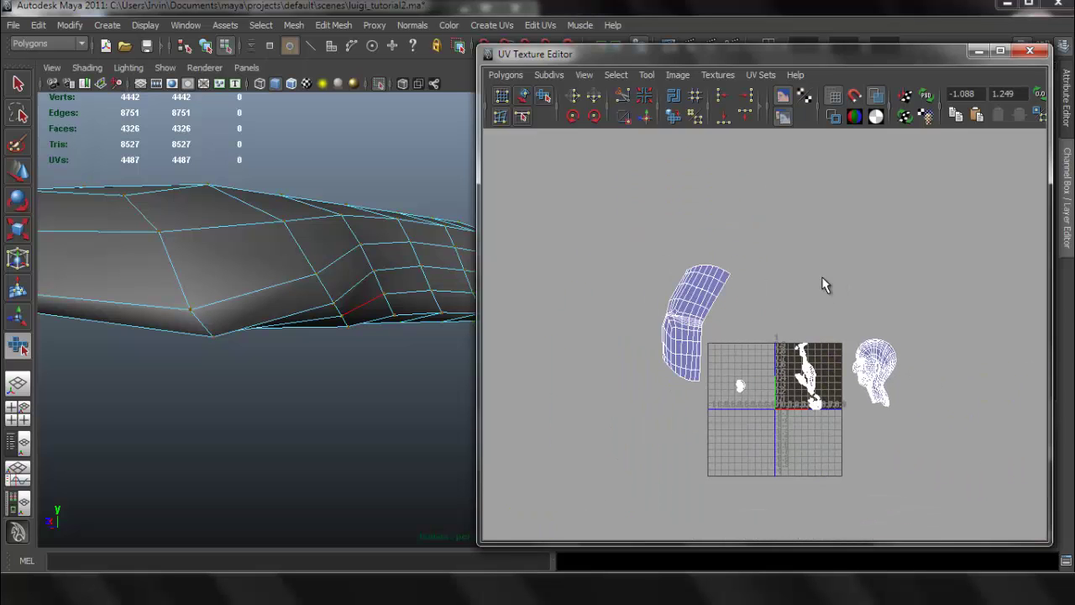
# Step: Minimize the UV Texture Editor, return to object mode, and end the isolated display so the whole character shows
pyautogui.click(979, 52)
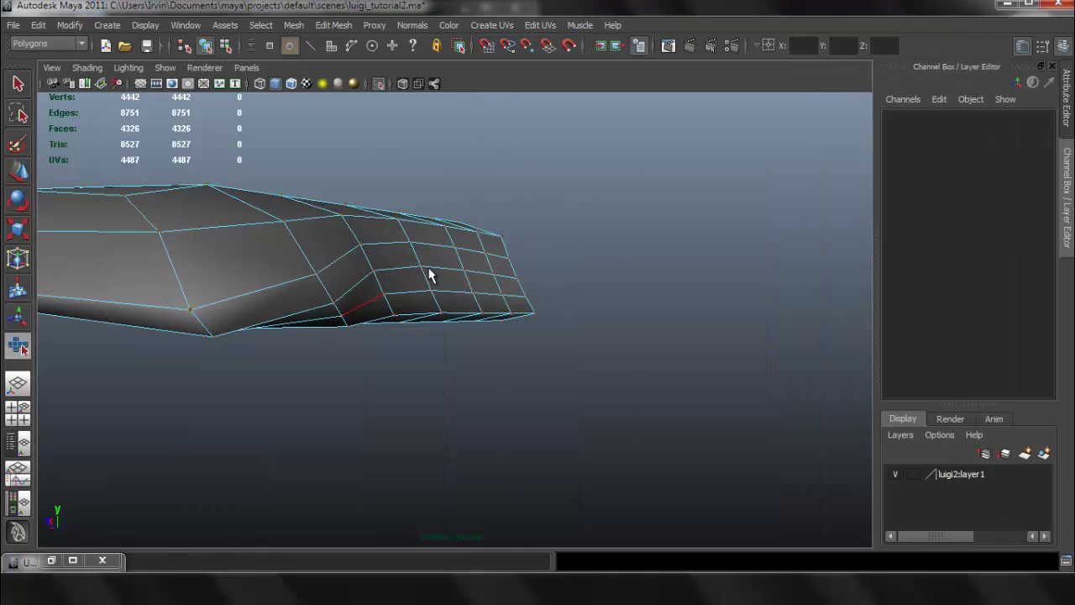
pyautogui.press('F8')
pyautogui.click(382, 84)
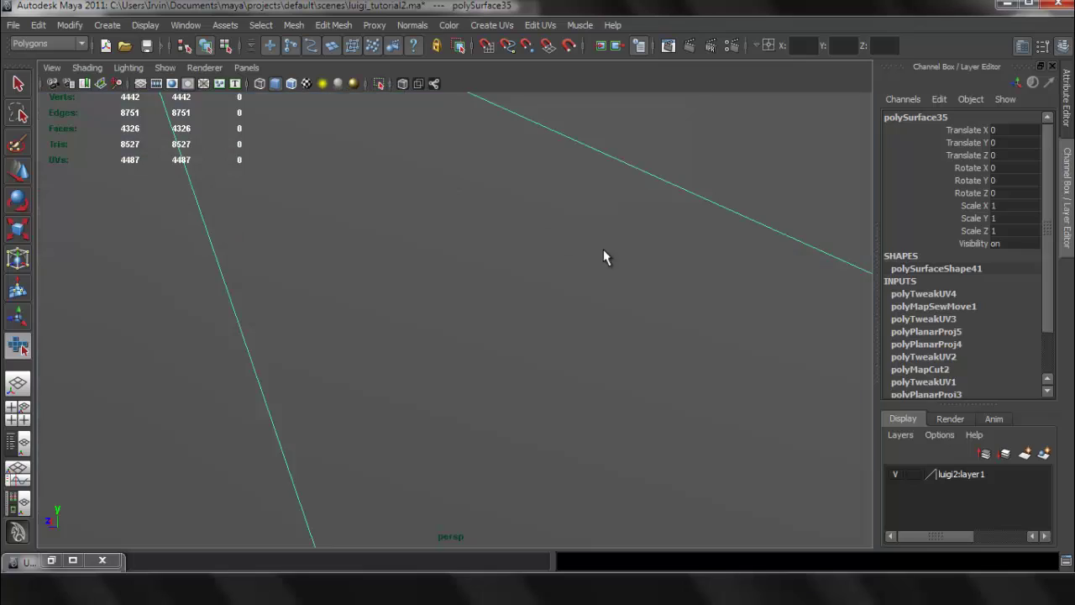
pyautogui.scroll(-5, 515, 228)
# Step: Select all connected faces of the head mesh and isolate them in the perspective view
pyautogui.keyDown('alt'); pyautogui.moveTo(514, 228); pyautogui.dragTo(660, 248); pyautogui.keyUp('alt')
pyautogui.scroll(1, 499, 275)
pyautogui.moveTo(436, 227); pyautogui.dragTo(441, 259, button='right')
pyautogui.doubleClick(461, 252)
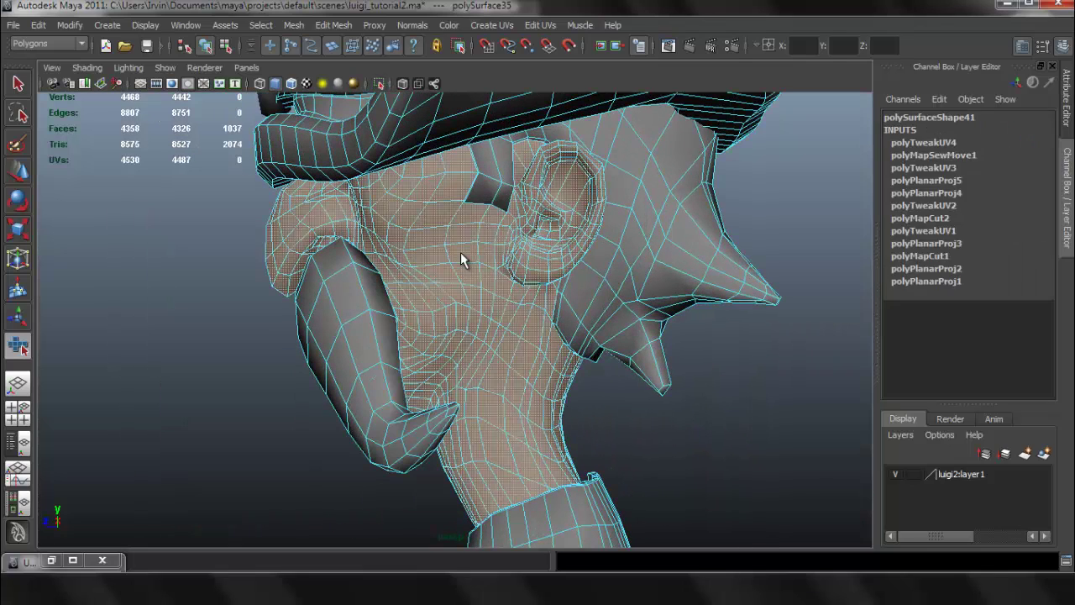
pyautogui.click(380, 84)
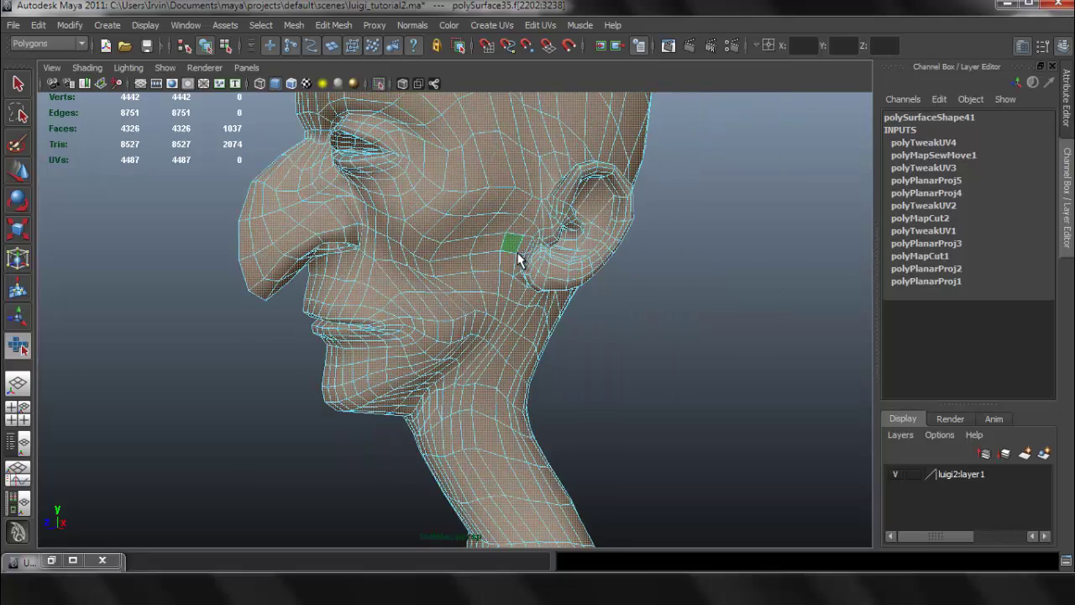
# Step: Turn on textured display, clear the face selection, and inspect the checker texture on the head from several angles
pyautogui.press('6')
pyautogui.moveTo(469, 214); pyautogui.dragTo(540, 192, button='right')
pyautogui.click(689, 276)
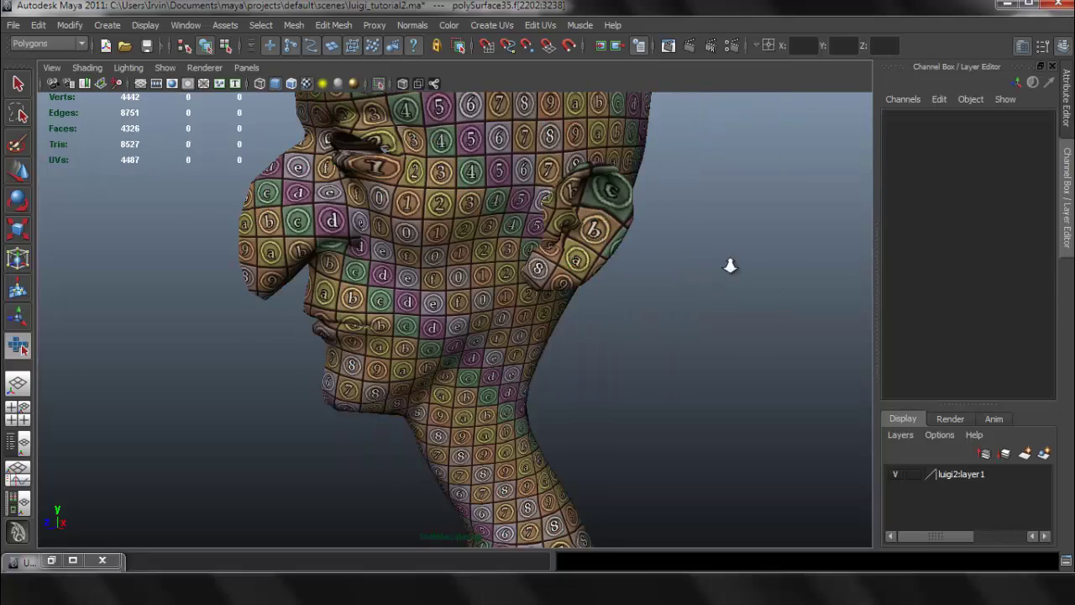
pyautogui.keyDown('alt'); pyautogui.moveTo(727, 260); pyautogui.dragTo(676, 238); pyautogui.keyUp('alt')
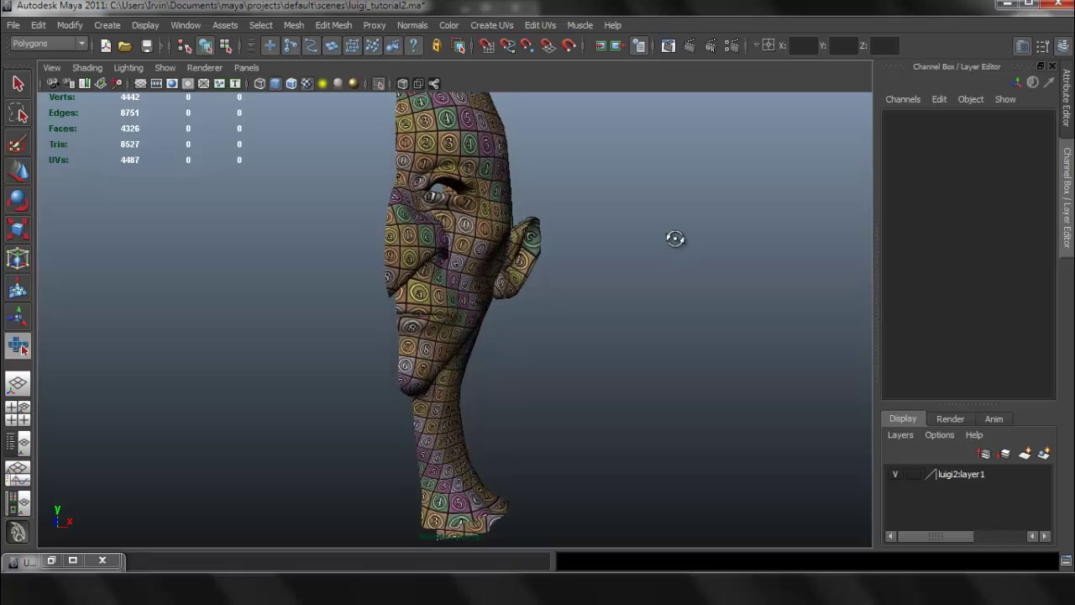
pyautogui.keyDown('alt'); pyautogui.moveTo(610, 264); pyautogui.dragTo(471, 253); pyautogui.keyUp('alt')
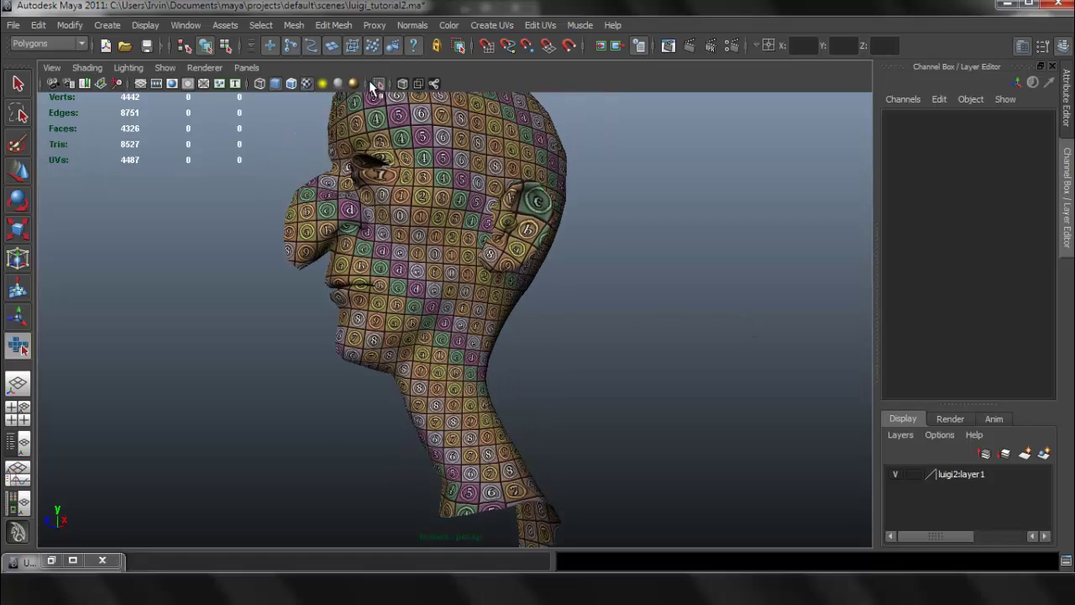